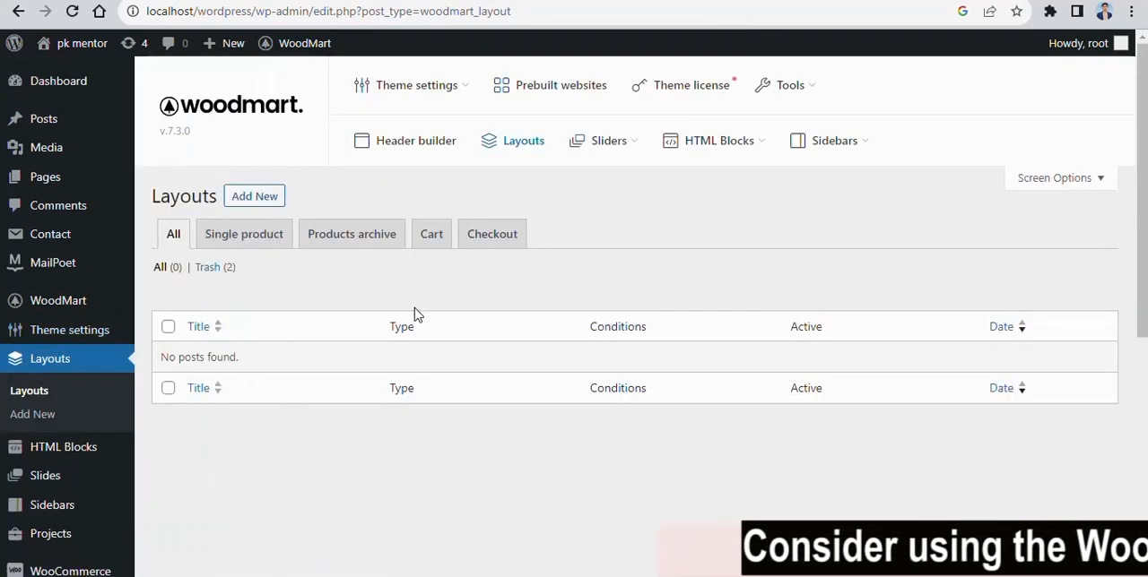
# - Enlarge the page and replace the web address with "IN THIS VIDEO I WILL TELL YOU HOW TO CREATE CUSTOM LAYOUTS IN WOWODMART THEME"
pyautogui.click(440, 18)
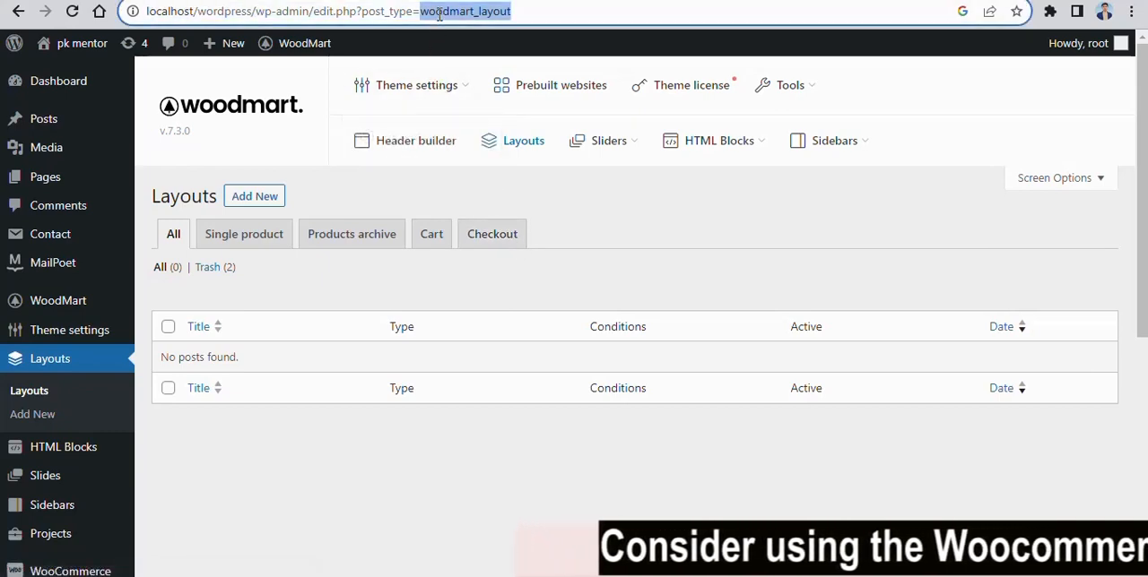
pyautogui.press('BackSpace')
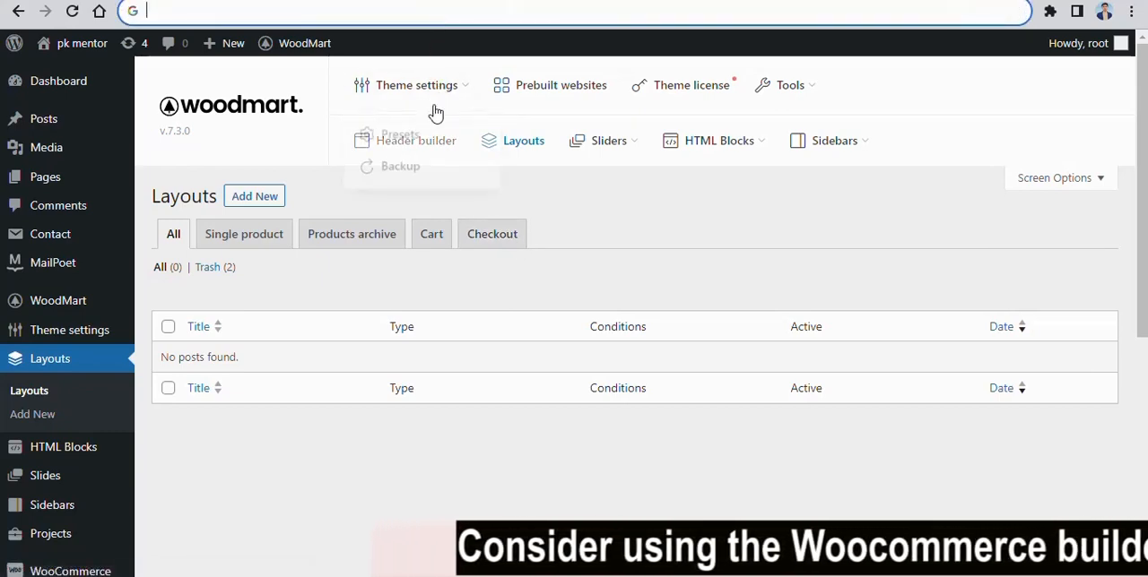
pyautogui.hotkey('ctrl', '+')
pyautogui.hotkey('ctrl', '+')
pyautogui.hotkey('ctrl', '+')
pyautogui.write('IN')
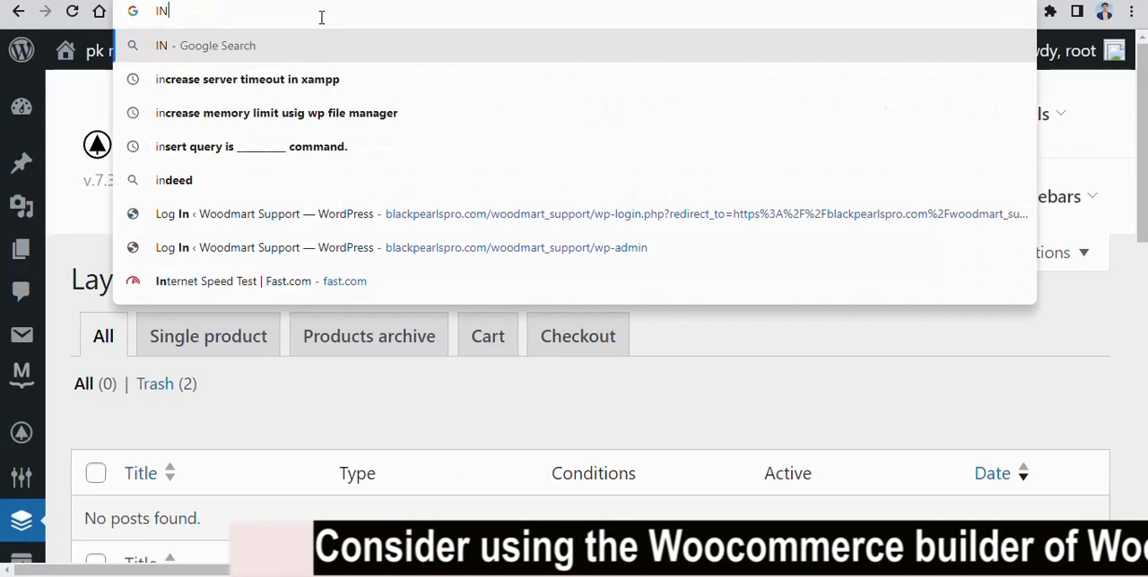
pyautogui.write(' THIS VIDEO')
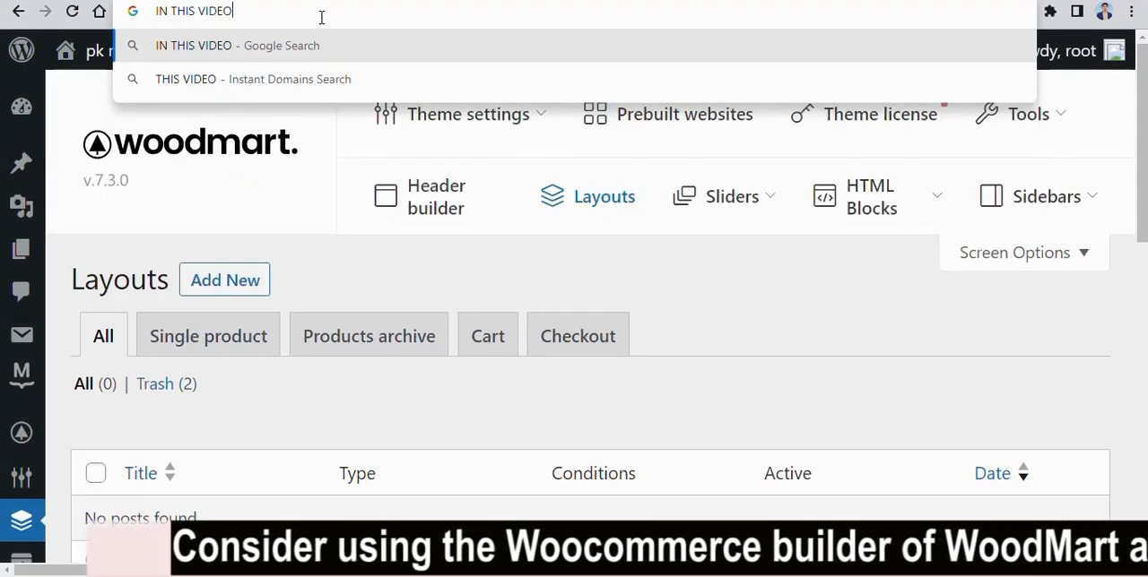
pyautogui.write(' I WILL TE')
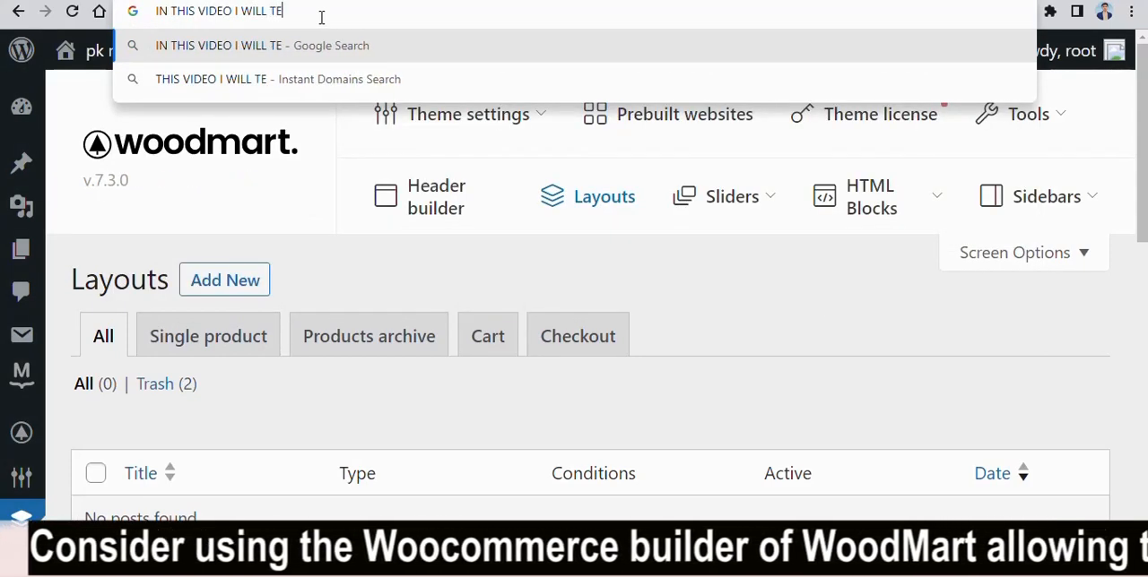
pyautogui.write('LL YOU HOW')
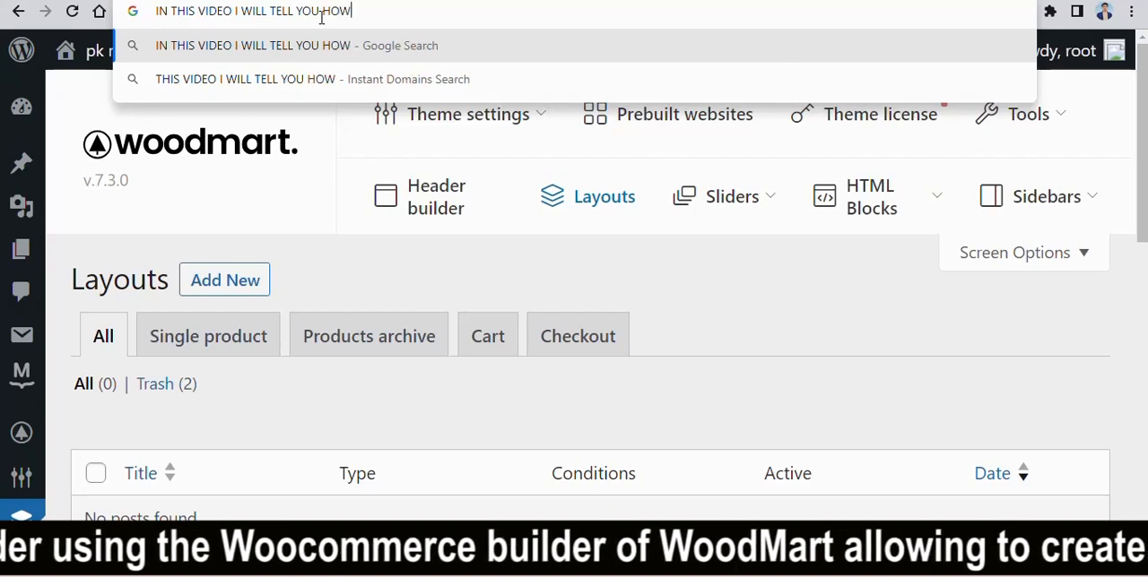
pyautogui.write(' TO CREATE')
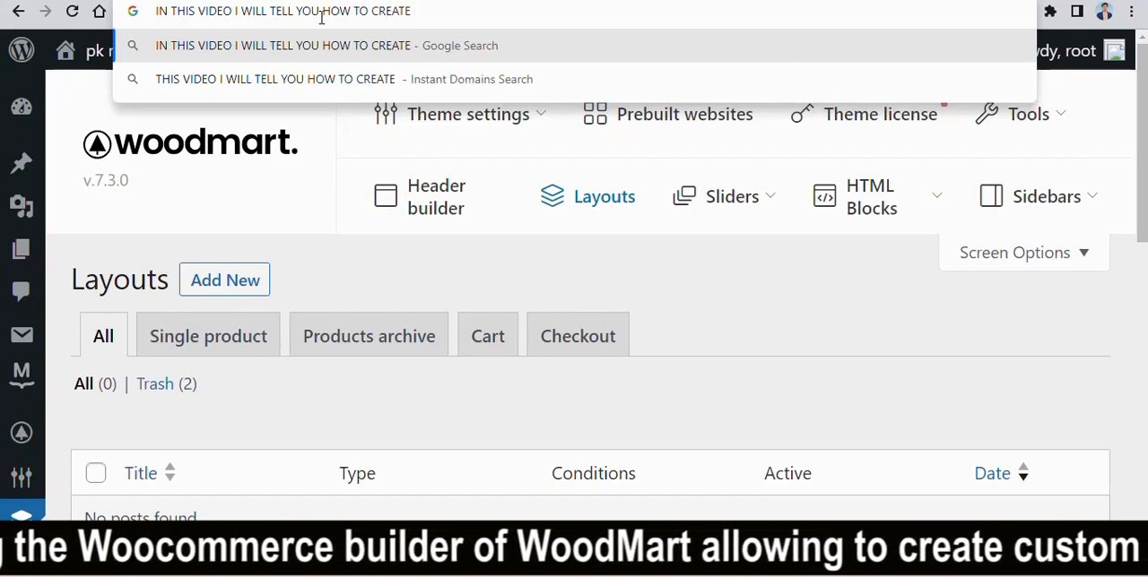
pyautogui.write(' CUSTOM LAYOU')
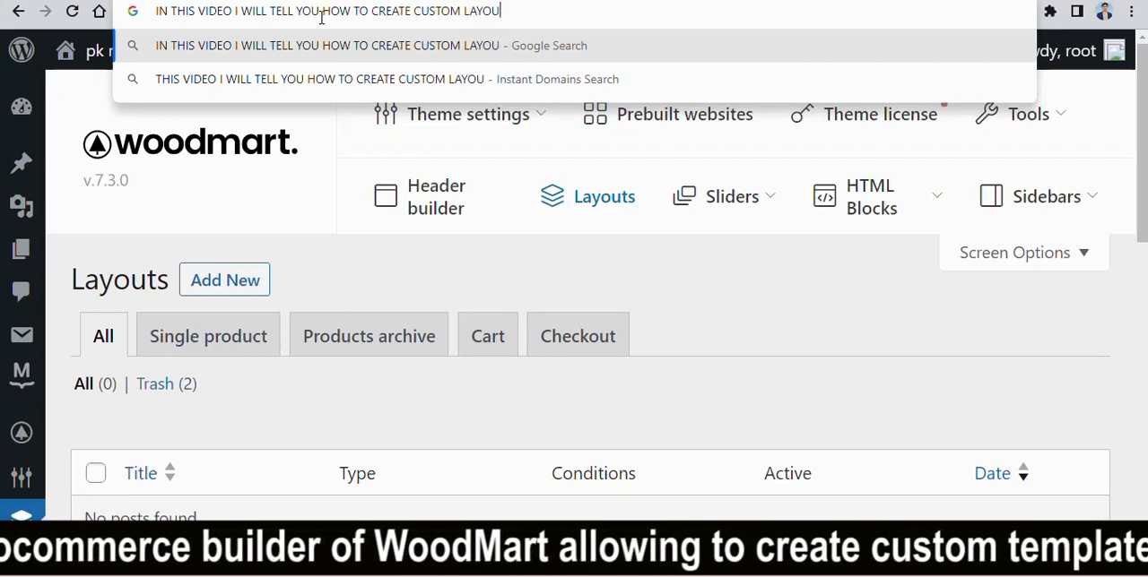
pyautogui.write('TS IN WOWODMART THEME')
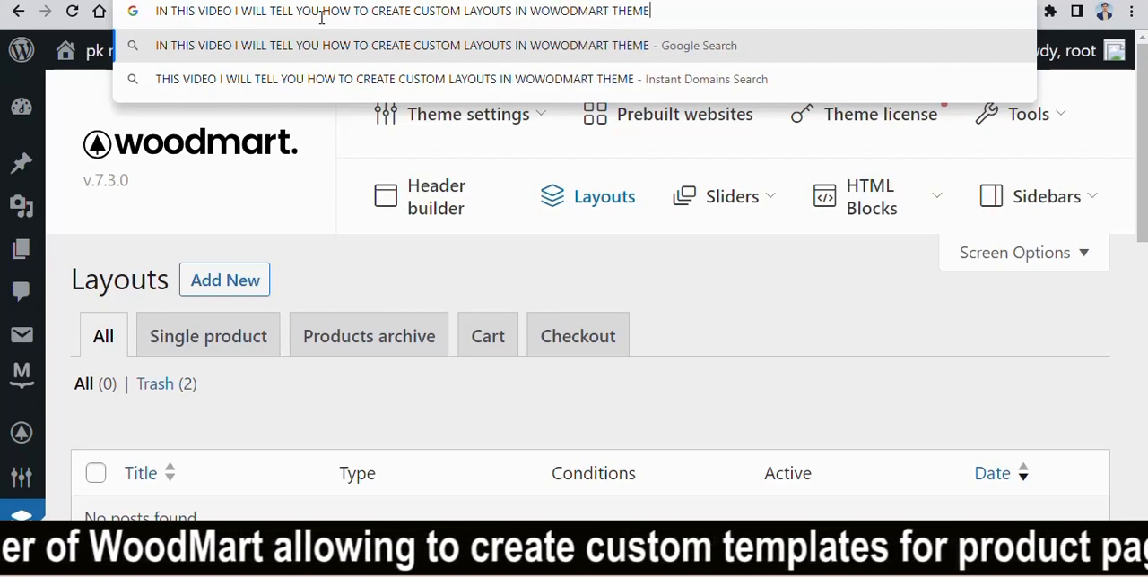
pyautogui.write('. YOU CAN ')
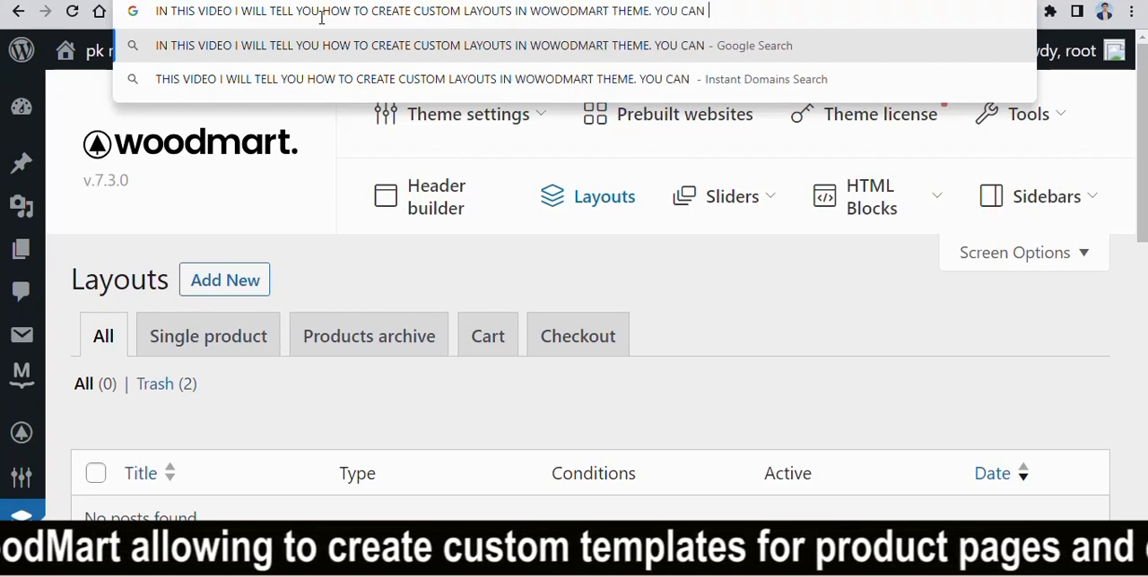
pyautogui.write('CREATE ')
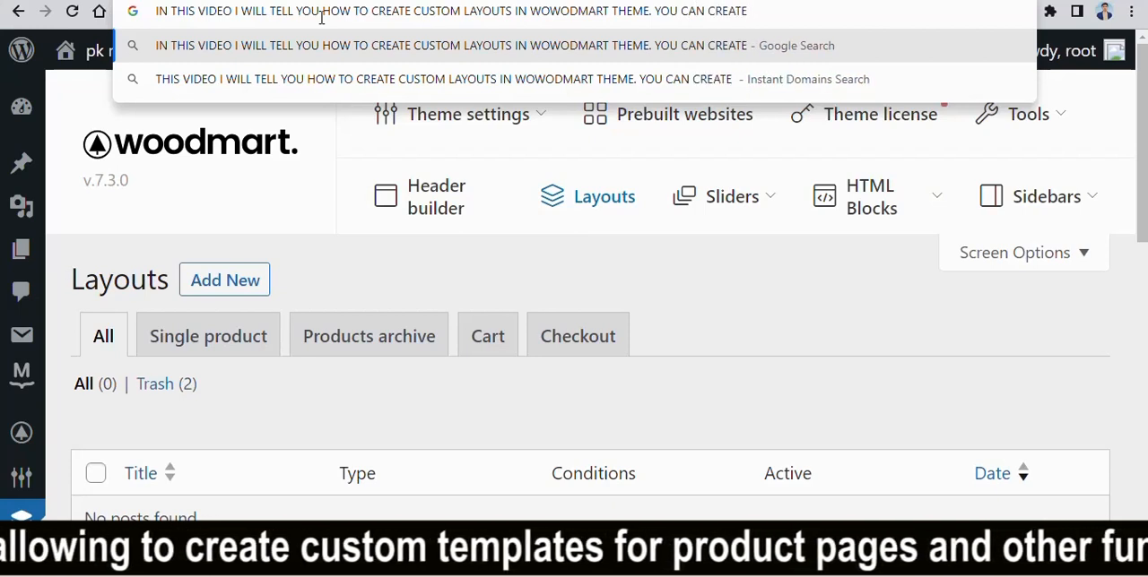
pyautogui.write('CUSTOM')
# - Continue the note in the address bar with a second sentence starting ". YOU CAN CREATE CUSTOM LAYOUTS"
pyautogui.press('BackSpace')
pyautogui.press('BackSpace')
pyautogui.press('BackSpace')
pyautogui.press('BackSpace')
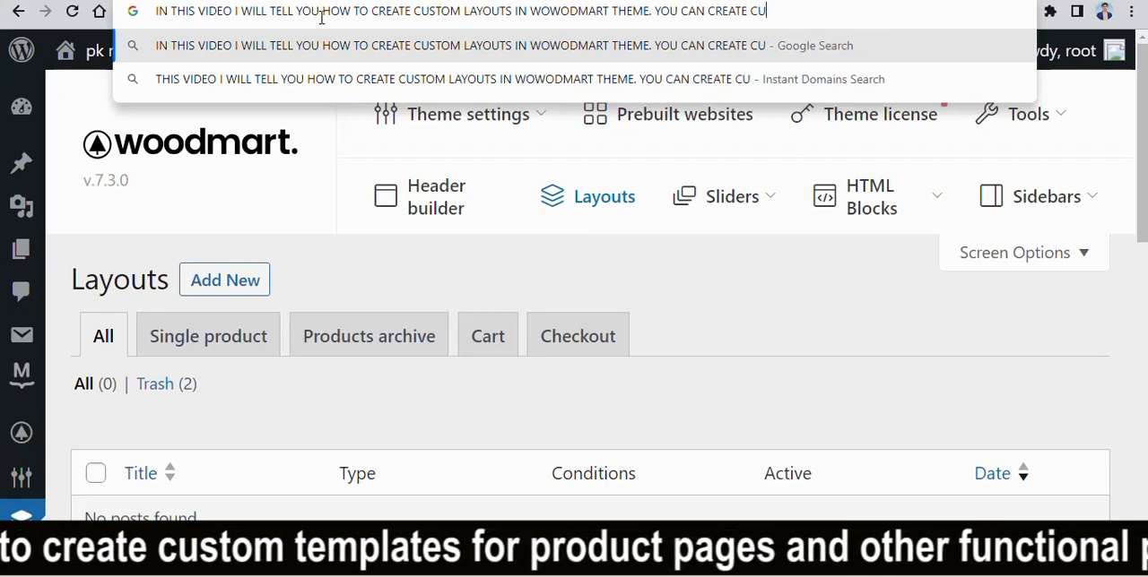
pyautogui.write('STOM LAY')
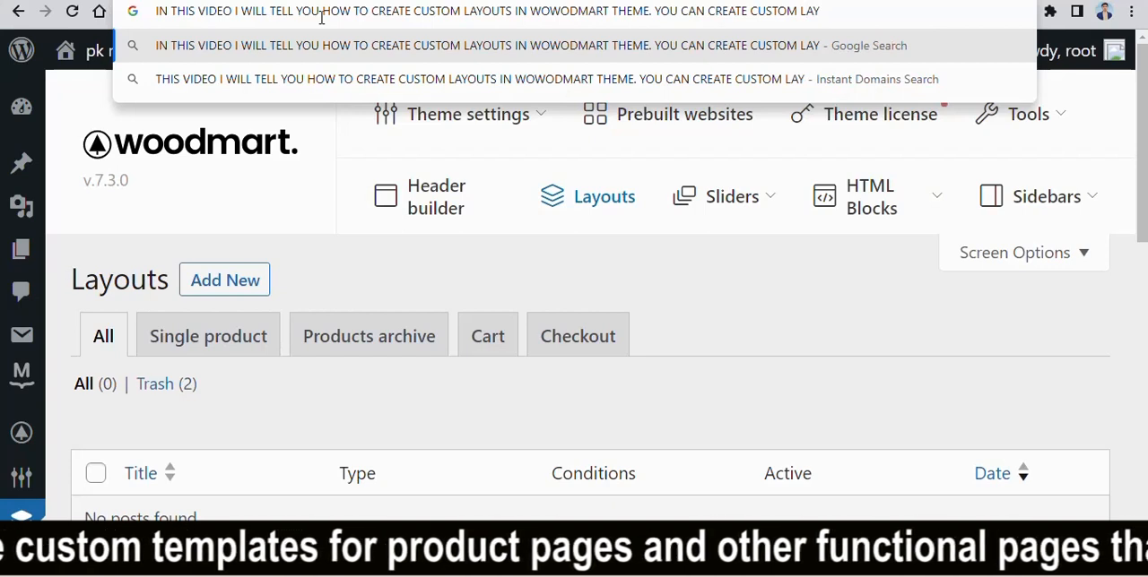
pyautogui.write('OUSTS')
pyautogui.press('BackSpace')
pyautogui.press('BackSpace')
pyautogui.press('BackSpace')
pyautogui.press('BackSpace')
pyautogui.write('TS')
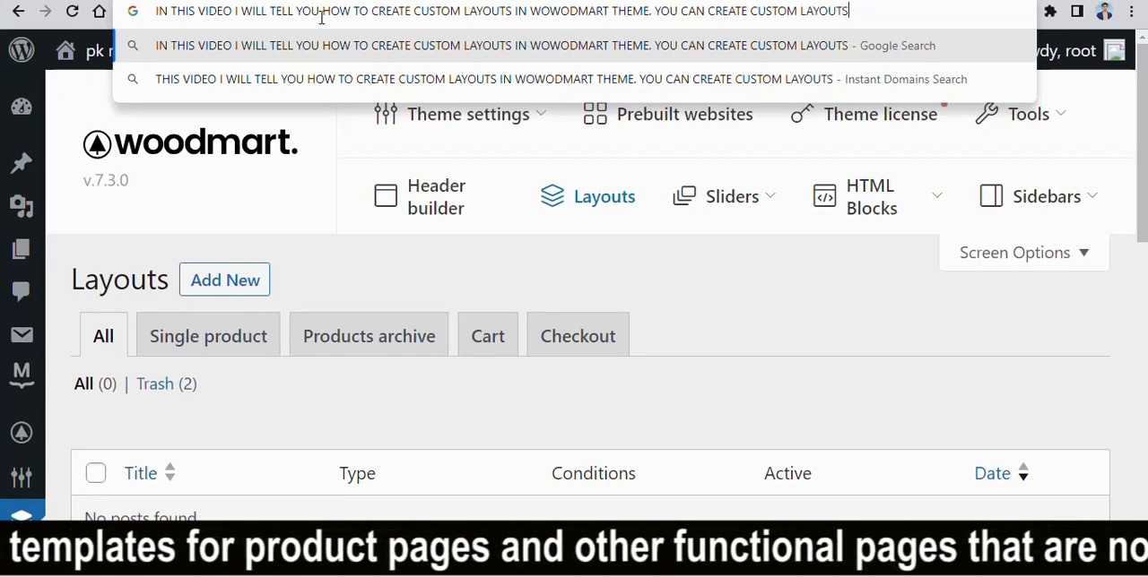
pyautogui.write(' FOR FUNCTIONALL')
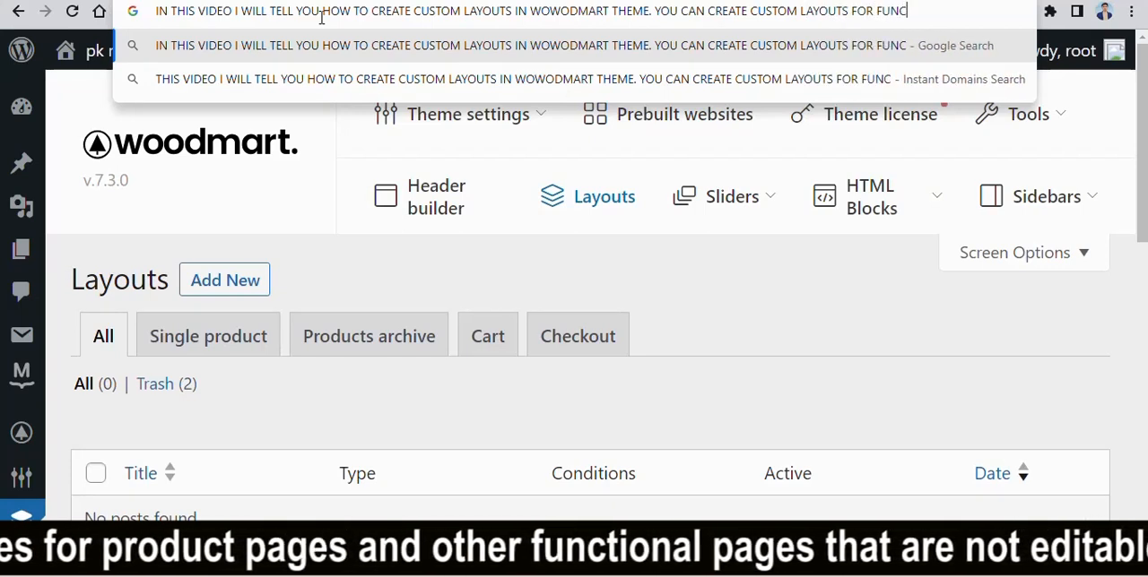
# - Extend the address bar note with " FOR FUNCTIONAL WOOCOMMERCE PAGES LIKE SHOP PAGE, "
pyautogui.press('BackSpace')
pyautogui.press('BackSpace')
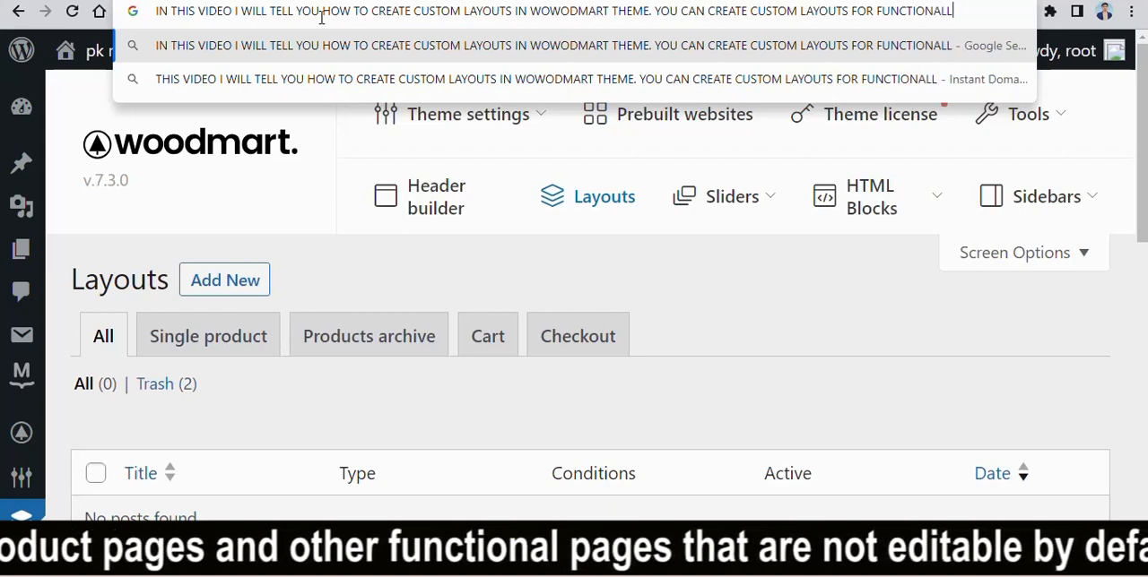
pyautogui.write('WOOCO')
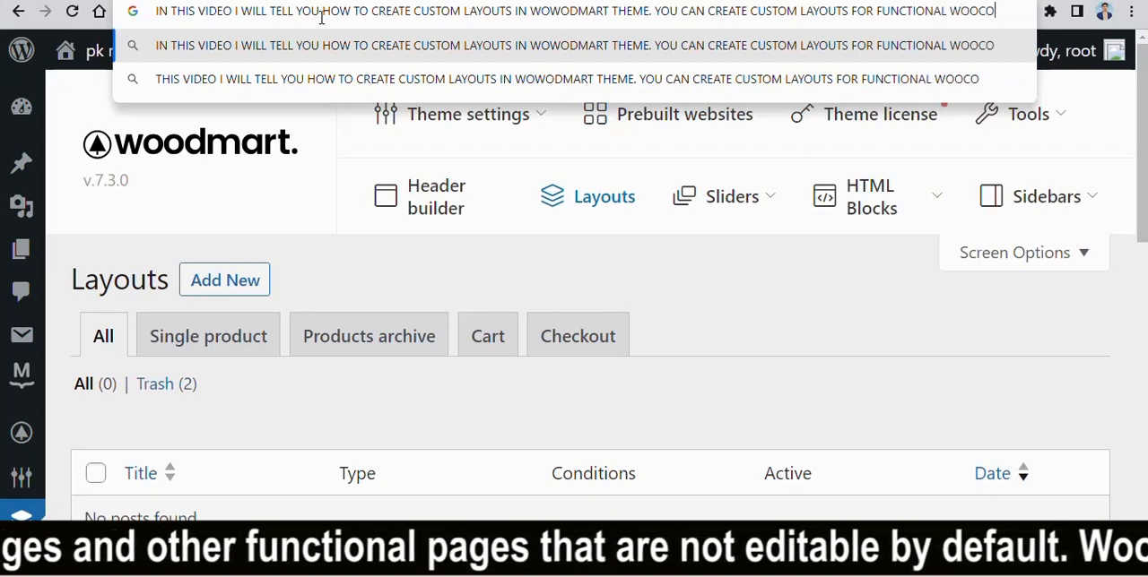
pyautogui.write('MMERCE ')
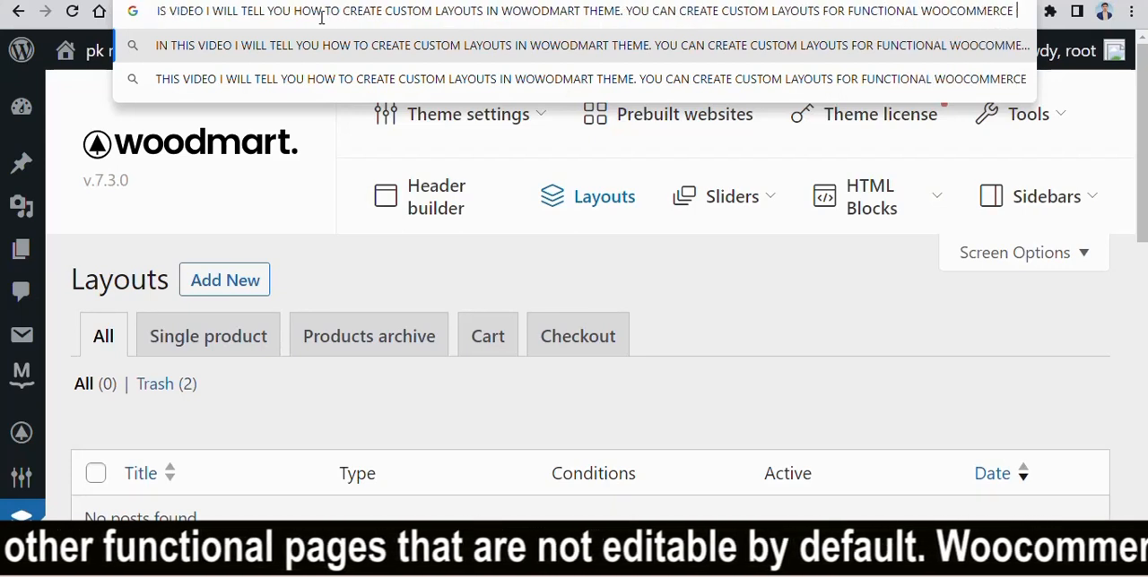
pyautogui.write('PAGES LIK')
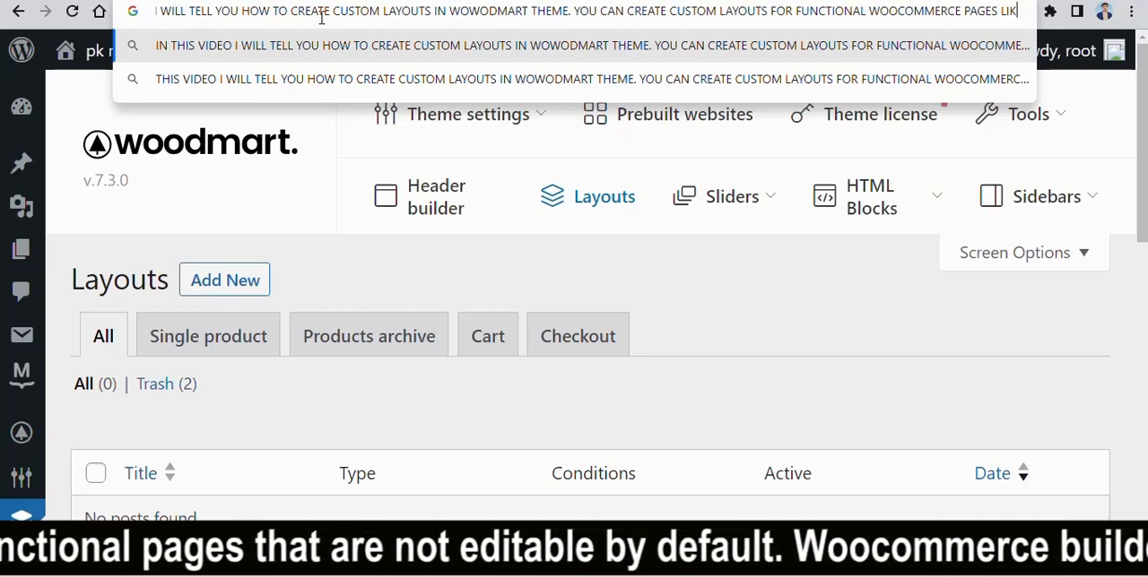
pyautogui.write('E SHO')
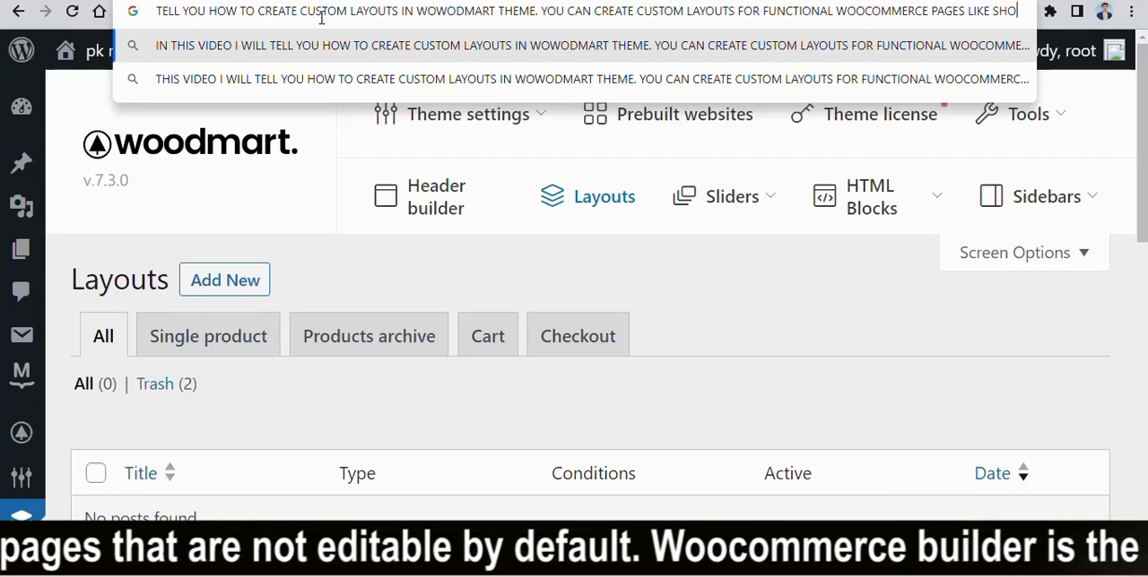
pyautogui.write('P PAGE, ')
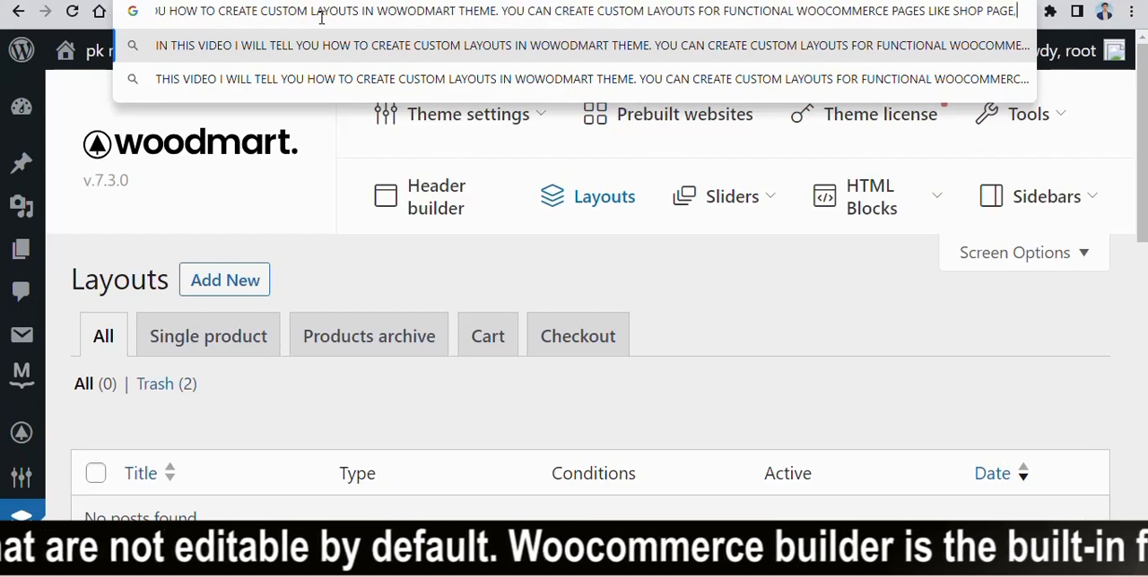
pyautogui.write('SINGLE P')
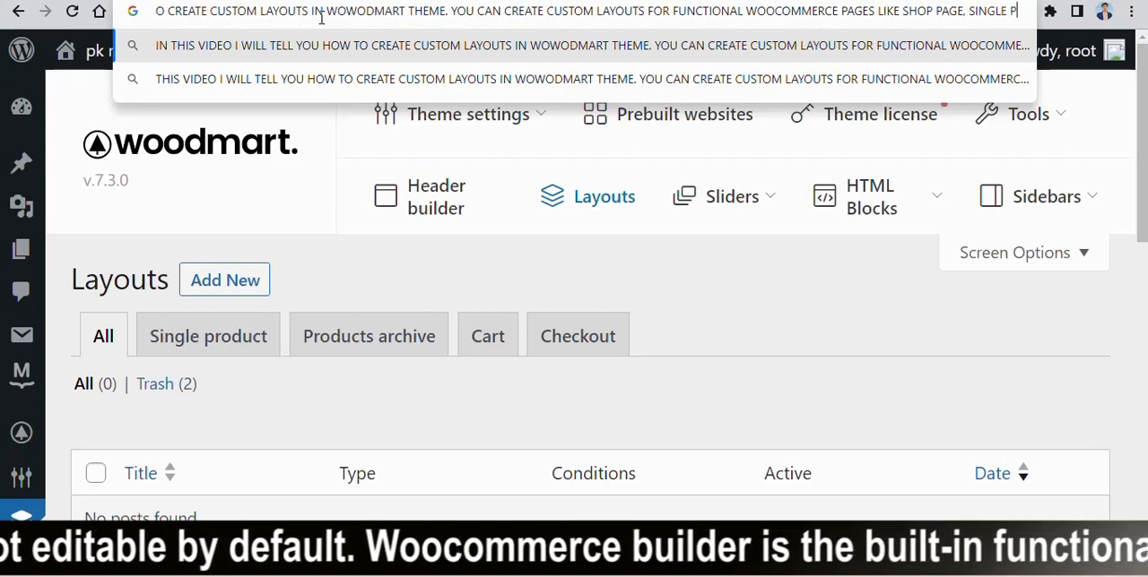
pyautogui.write('RODUCT PAGE, ARCHI')
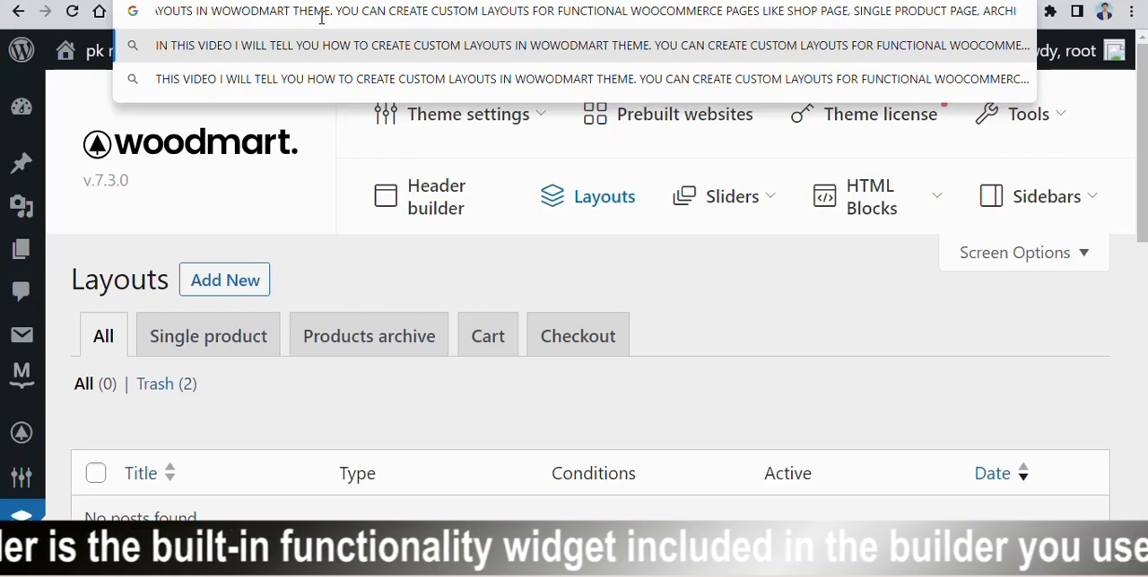
# - Complete the address bar note with "SINGLE PRODUCT PAGE, ARCHIVE PAGE, CART PAGE AND CHECKOUT PAGE"
pyautogui.write('VE ')
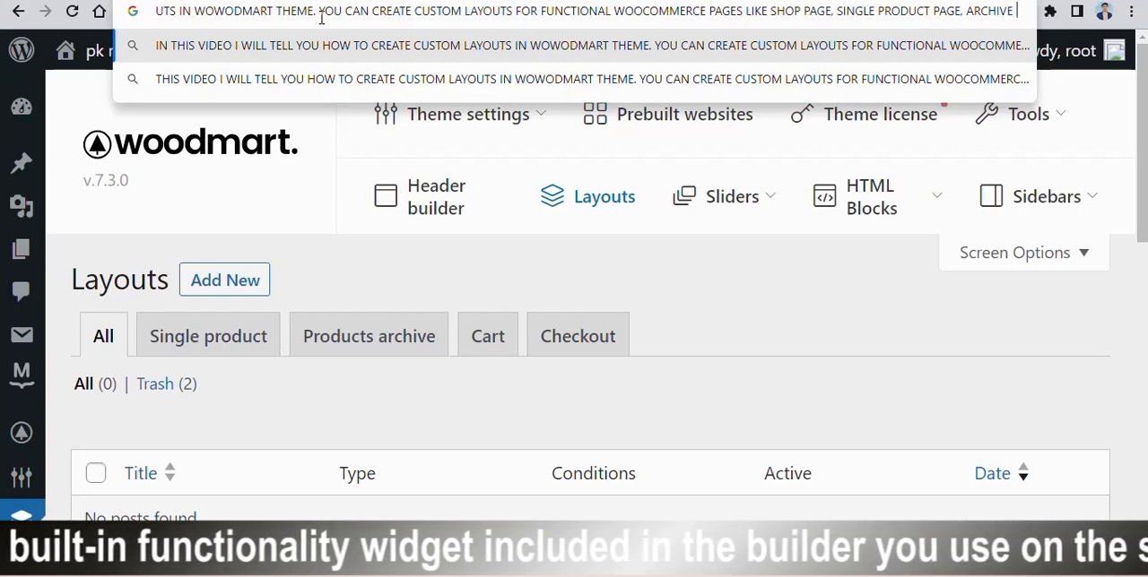
pyautogui.write('PAGE')
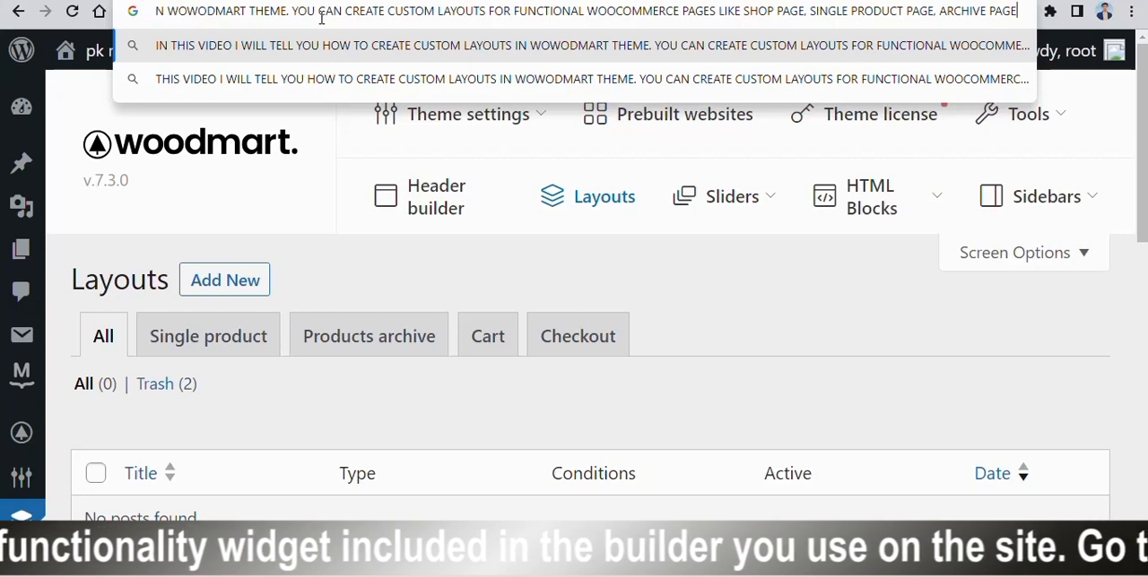
pyautogui.write(', CAR')
pyautogui.press('BackSpace')
pyautogui.write('T')
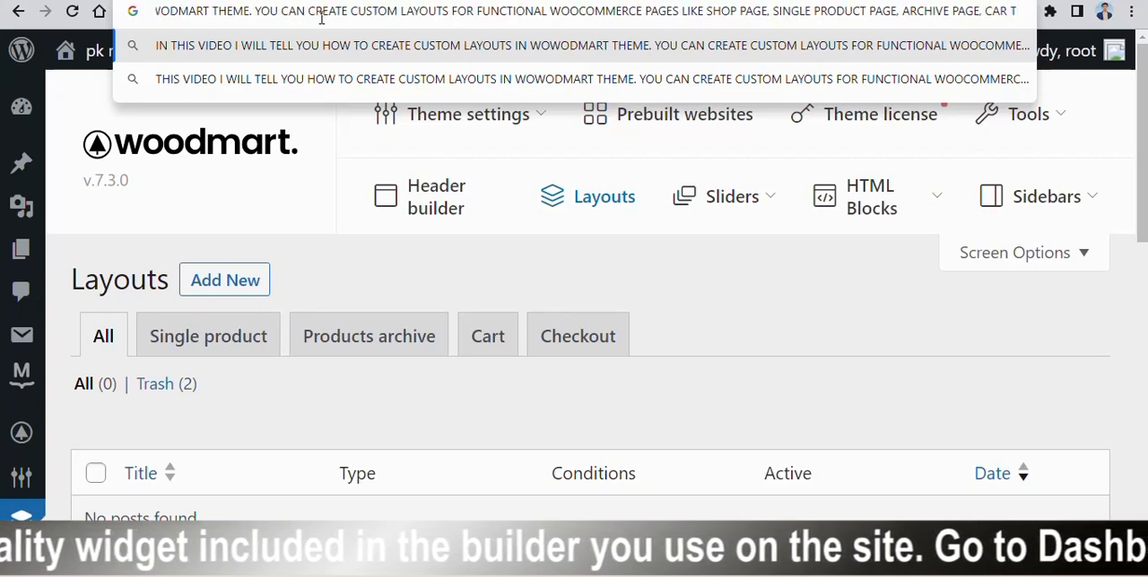
pyautogui.press('BackSpace')
pyautogui.press('BackSpace')
pyautogui.write('T PAGE AND CEHC')
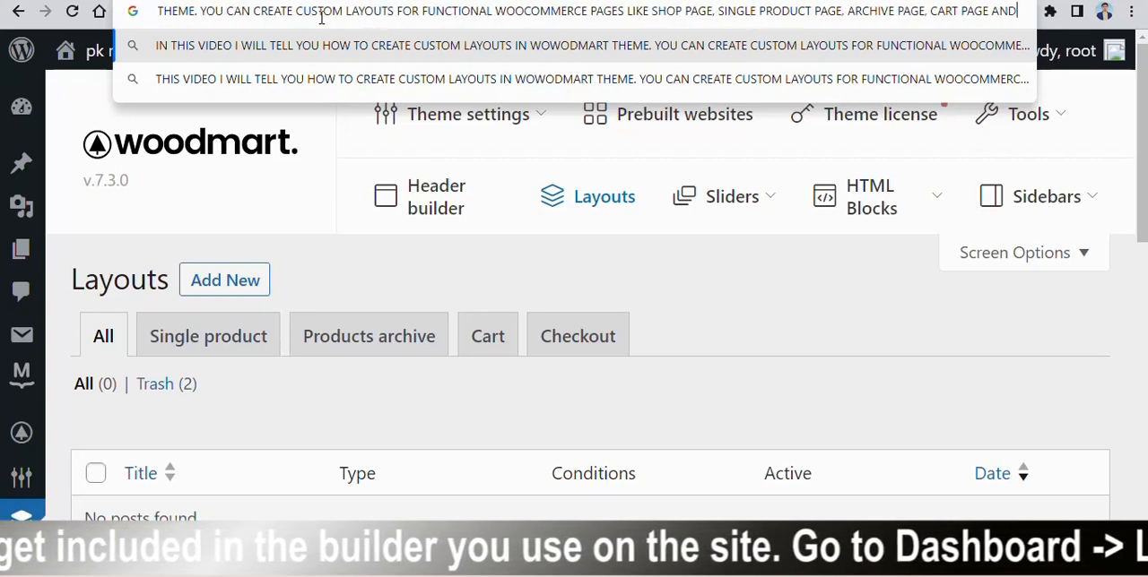
pyautogui.press('BackSpace')
pyautogui.press('BackSpace')
pyautogui.press('BackSpace')
pyautogui.write('HEC')
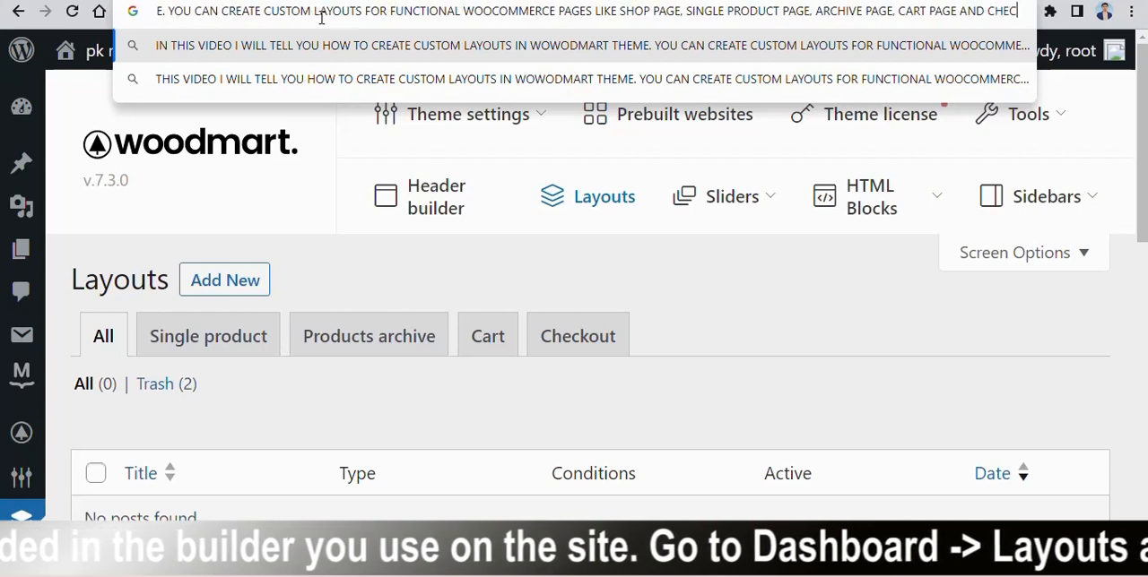
pyautogui.write('KOUT PAGE')
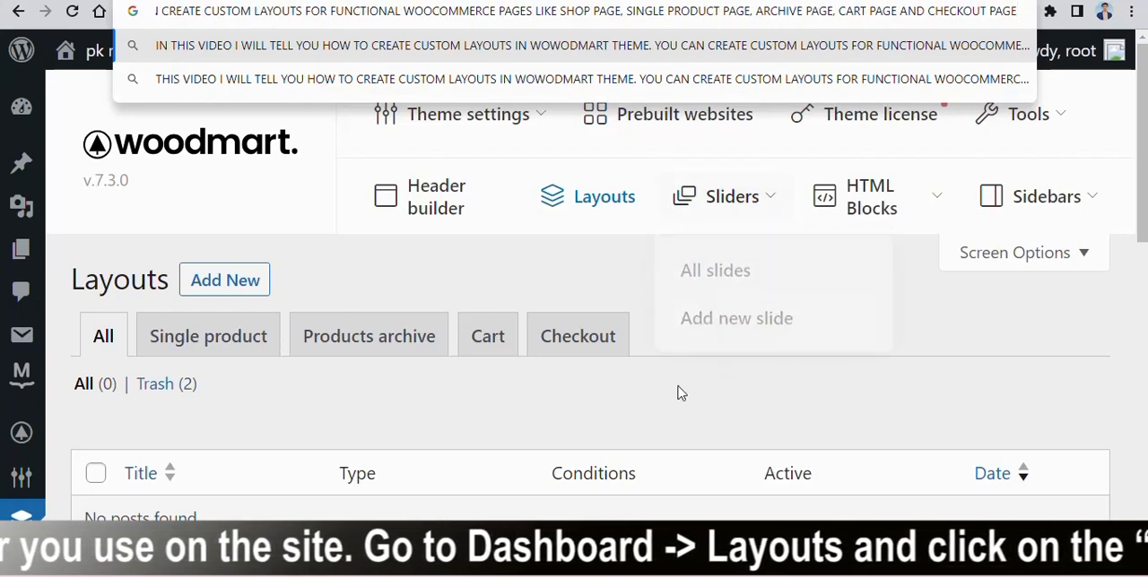
# - Reduce the page zoom, start creating a new WoodMart layout, and display the available layout types
pyautogui.scroll(3, 610, 369)
pyautogui.scroll(-3, 609, 369)
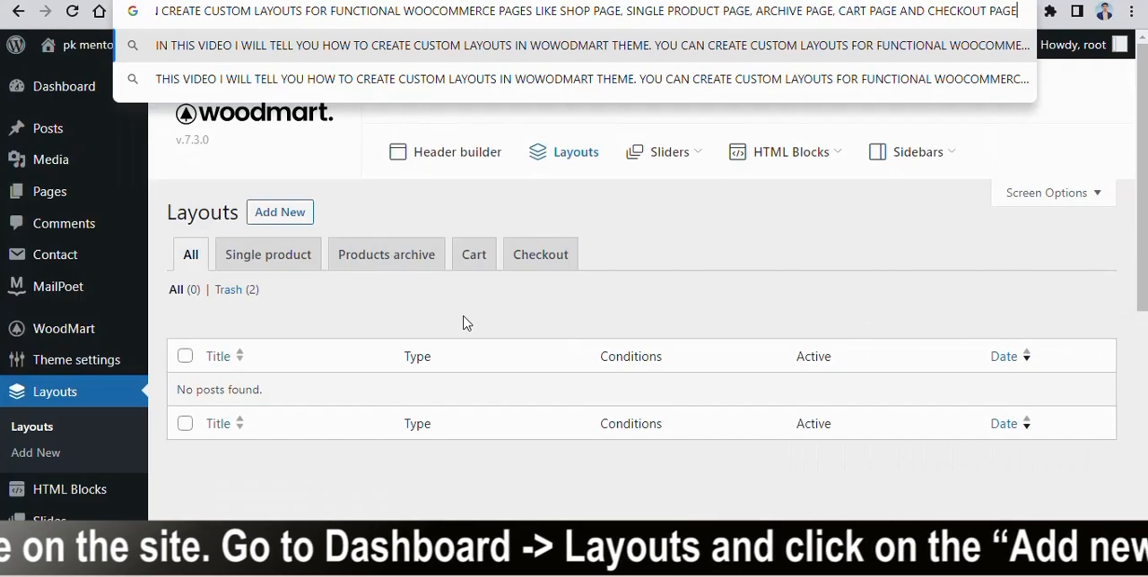
pyautogui.click(397, 218)
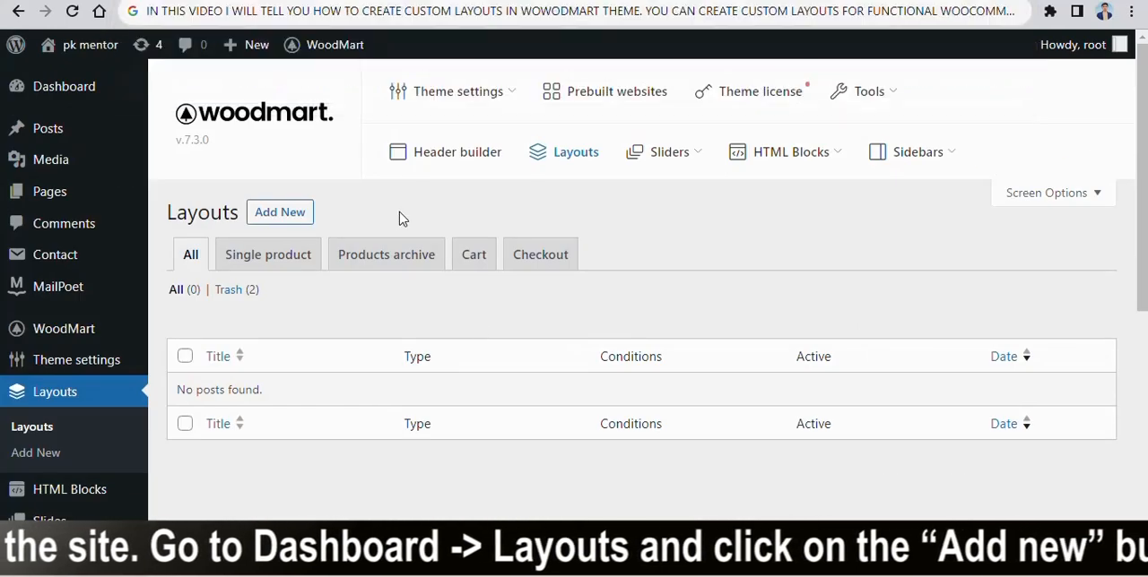
pyautogui.click(295, 218)
pyautogui.click(541, 326)
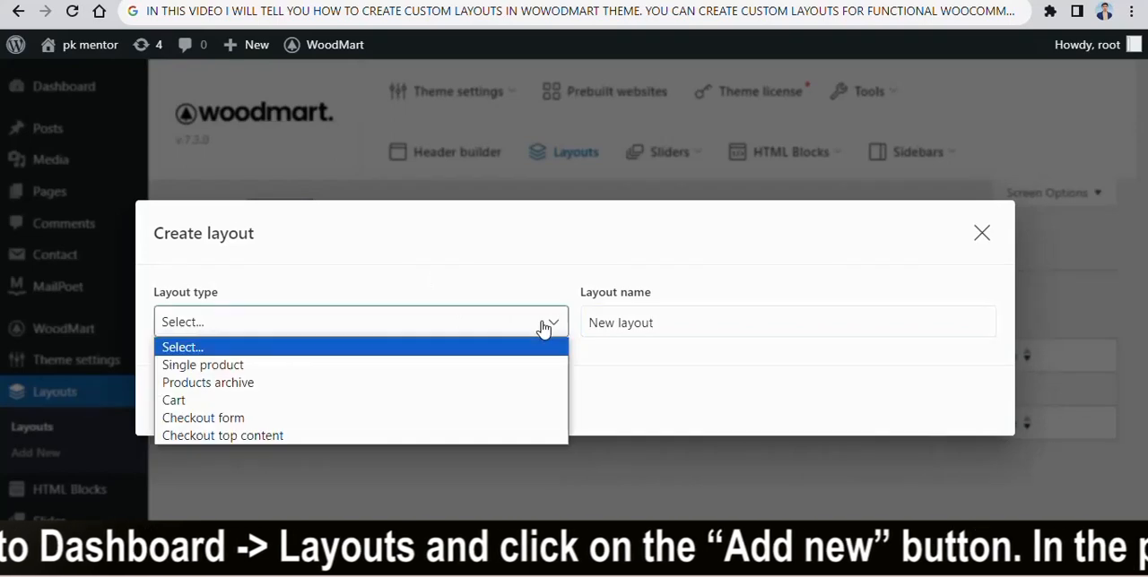
# - Clear the default layout name in the Create layout dialog
pyautogui.click(609, 321)
pyautogui.click(611, 320)
pyautogui.tripleClick(612, 319)
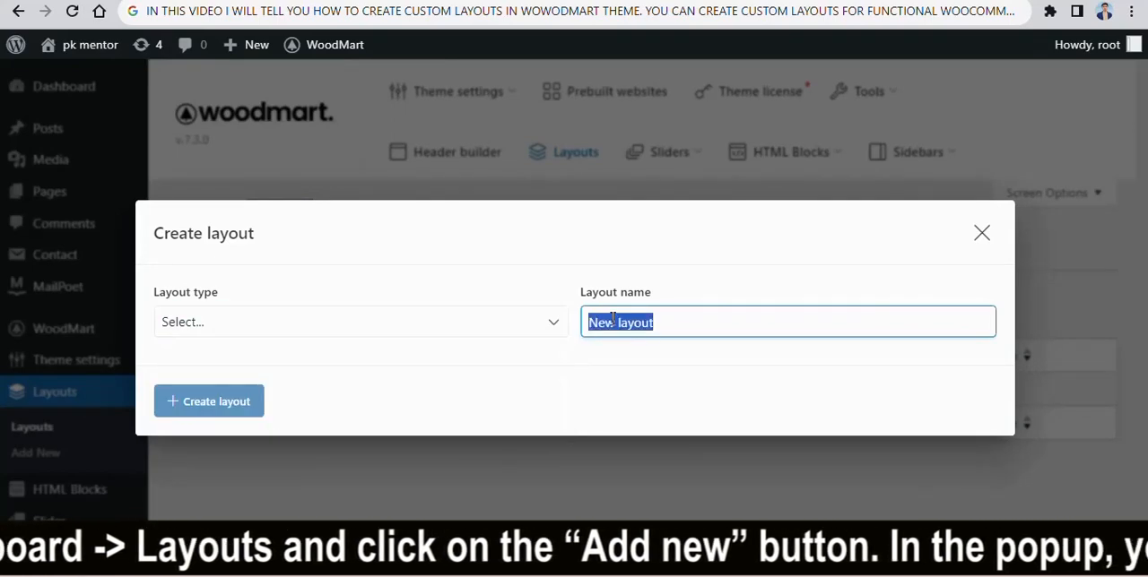
pyautogui.press('BackSpace')
pyautogui.click(558, 332)
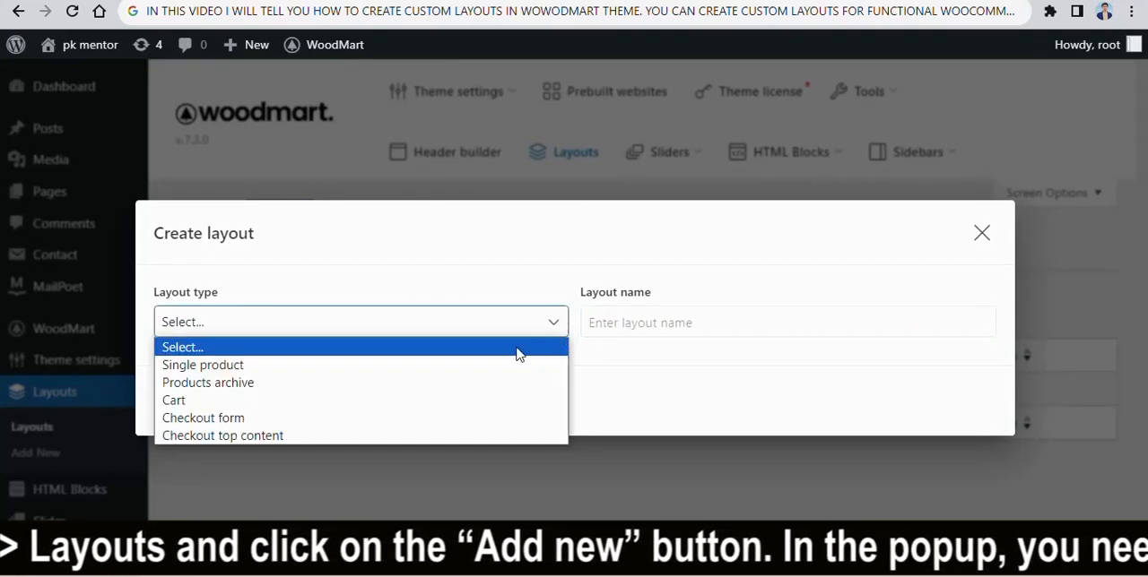
pyautogui.click(614, 326)
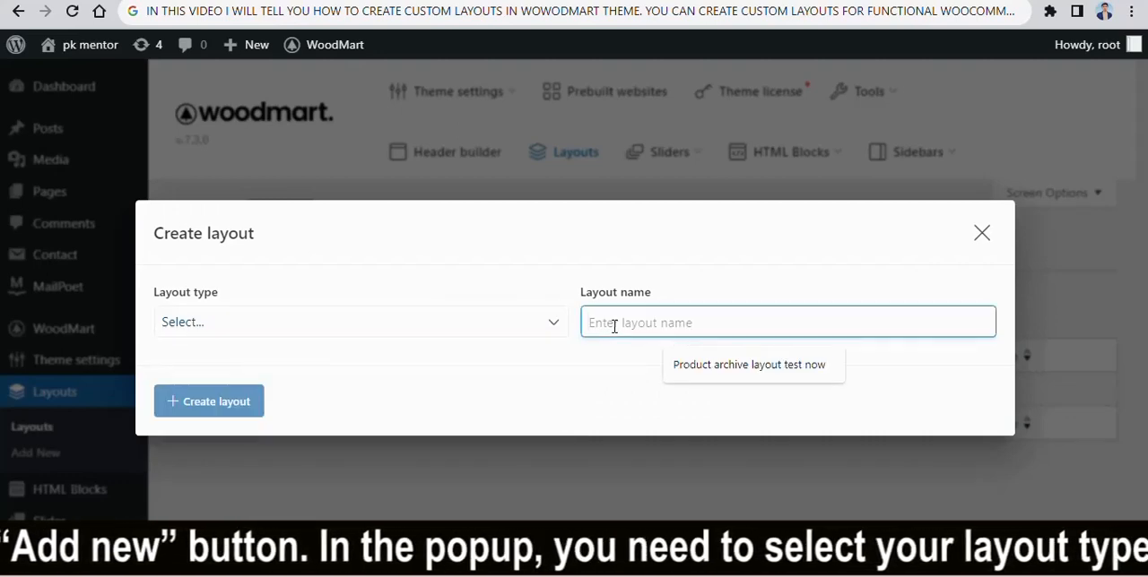
pyautogui.write('HERE')
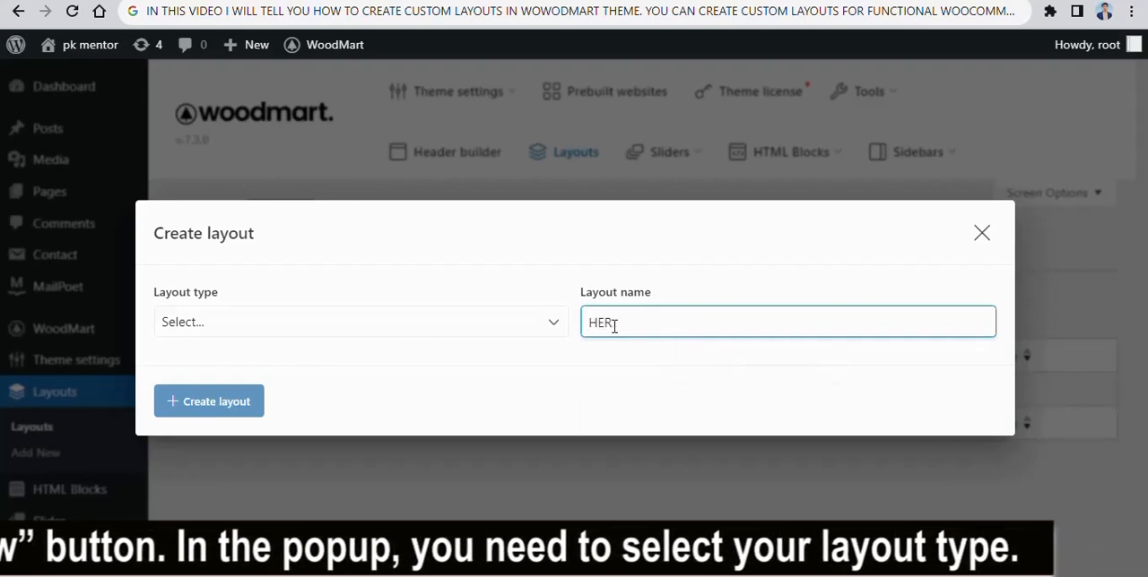
pyautogui.press('BackSpace')
pyautogui.press('BackSpace')
pyautogui.press('BackSpace')
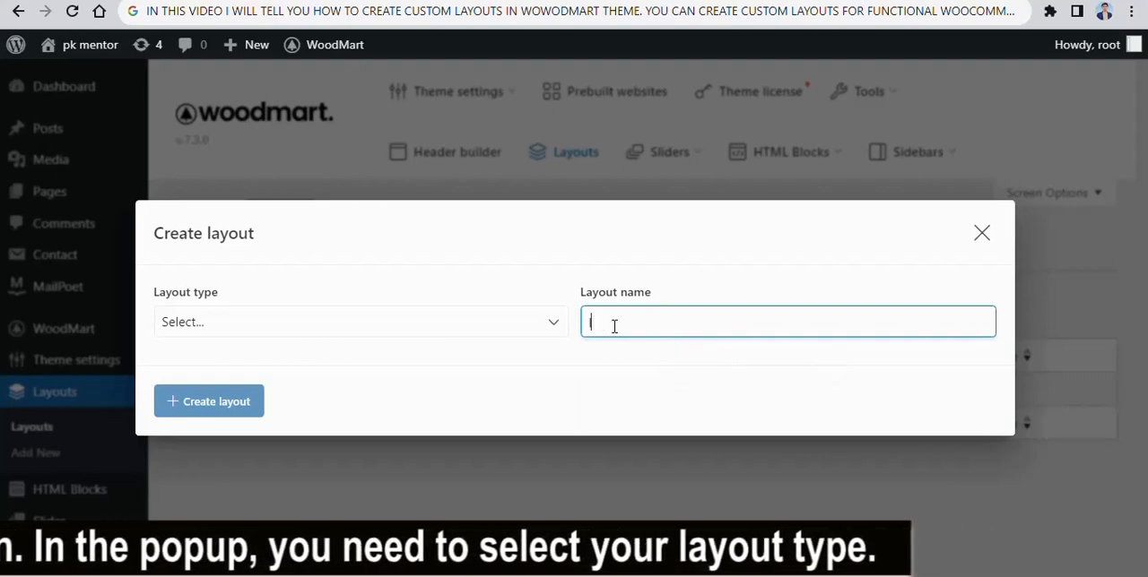
# - Name the new layout "LAYOUT FOR ARCHIVE PAGE"
pyautogui.write('LAYOUT FOR')
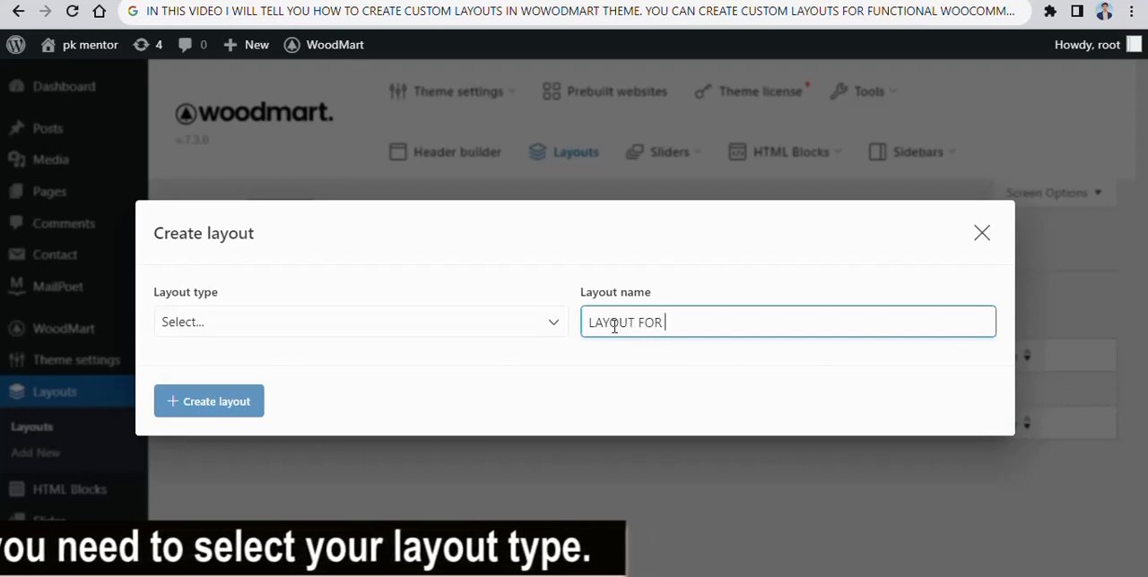
pyautogui.click(563, 331)
pyautogui.click(665, 321)
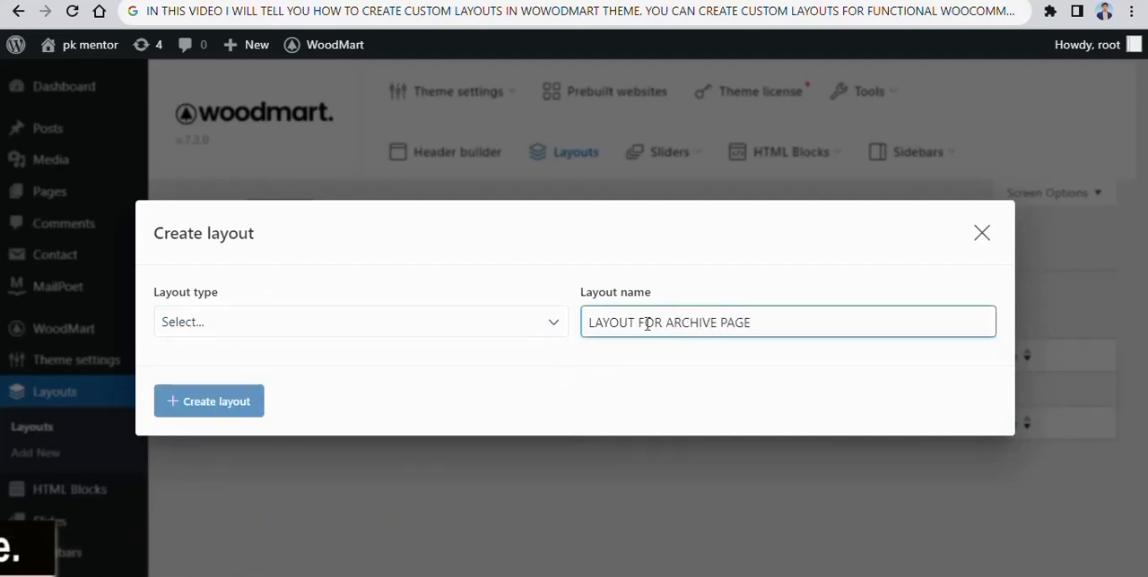
# - Set the layout type to Products archive and show the condition's Include and Exclude choices, keeping Include
pyautogui.click(561, 330)
pyautogui.click(266, 383)
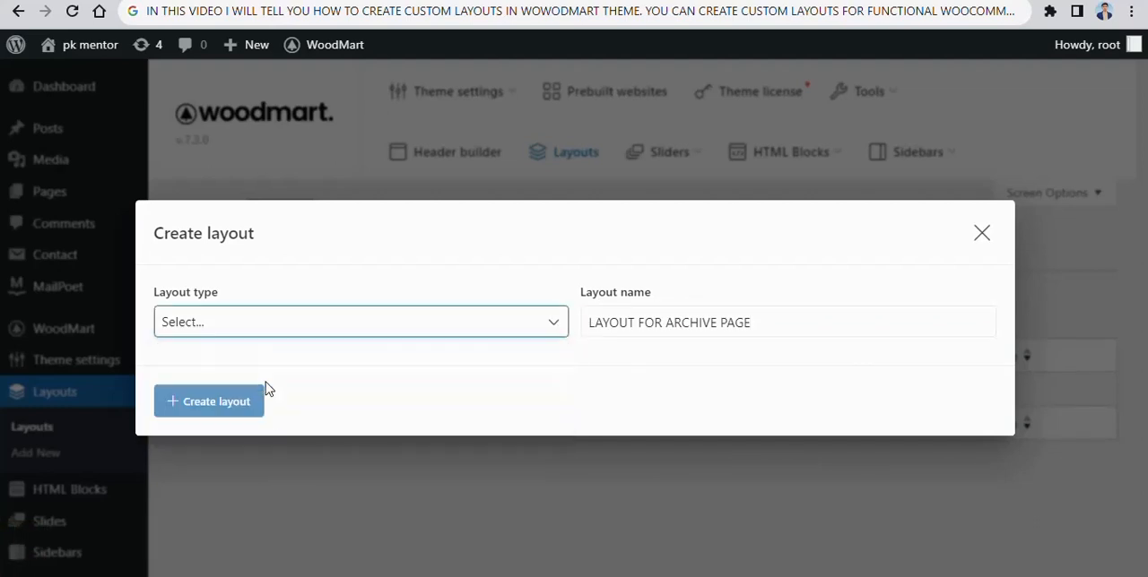
pyautogui.click(529, 285)
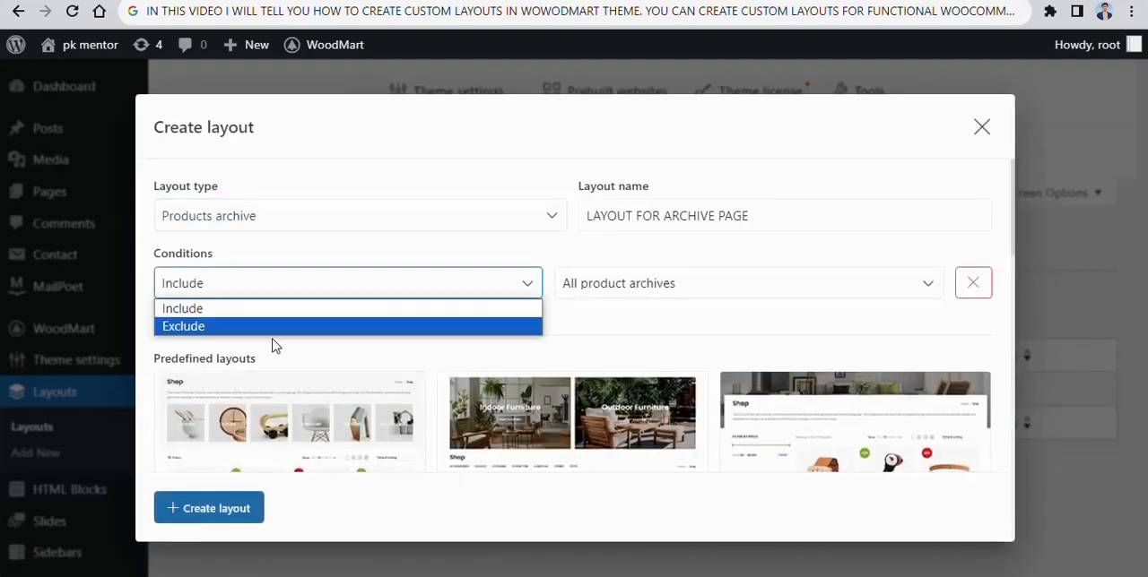
pyautogui.click(527, 285)
# - Try a Product term (category, tag, attribute) condition with the term search "ACC", and return the condition to All product archives
pyautogui.click(914, 285)
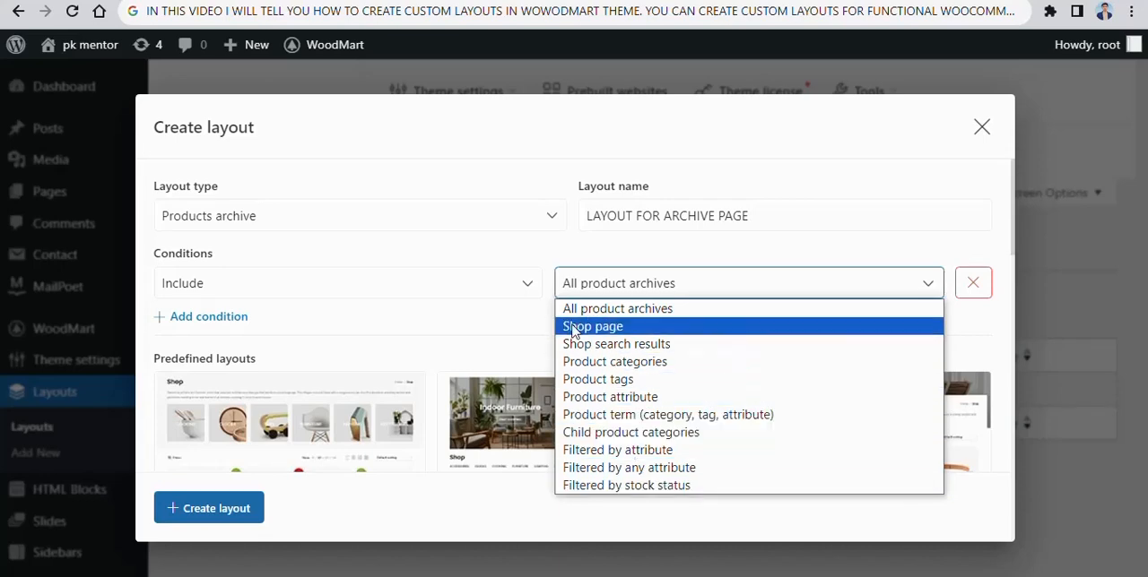
pyautogui.click(636, 414)
pyautogui.click(912, 288)
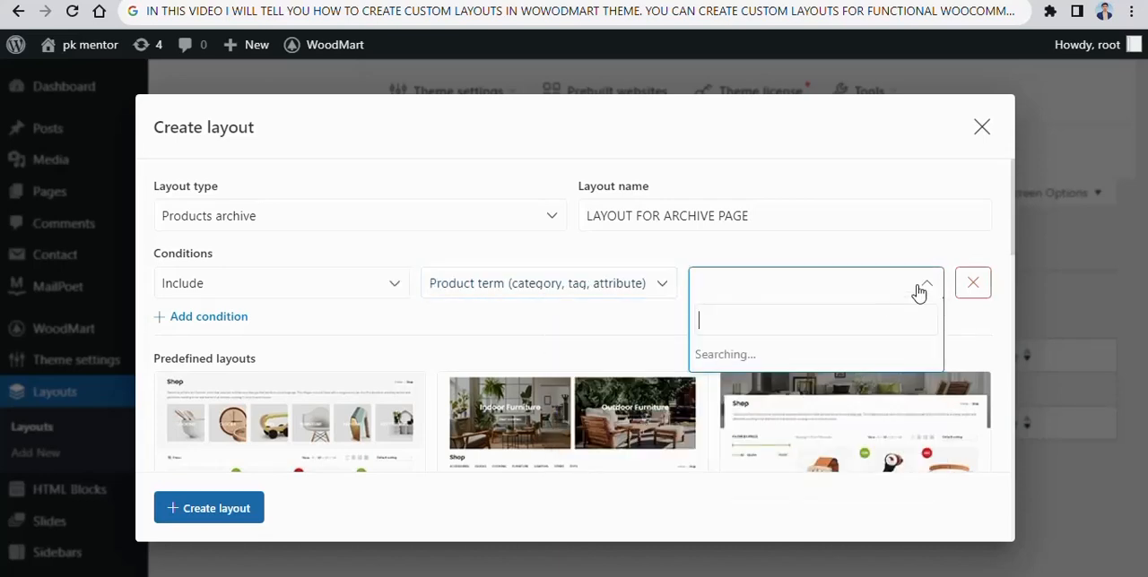
pyautogui.write('ACC')
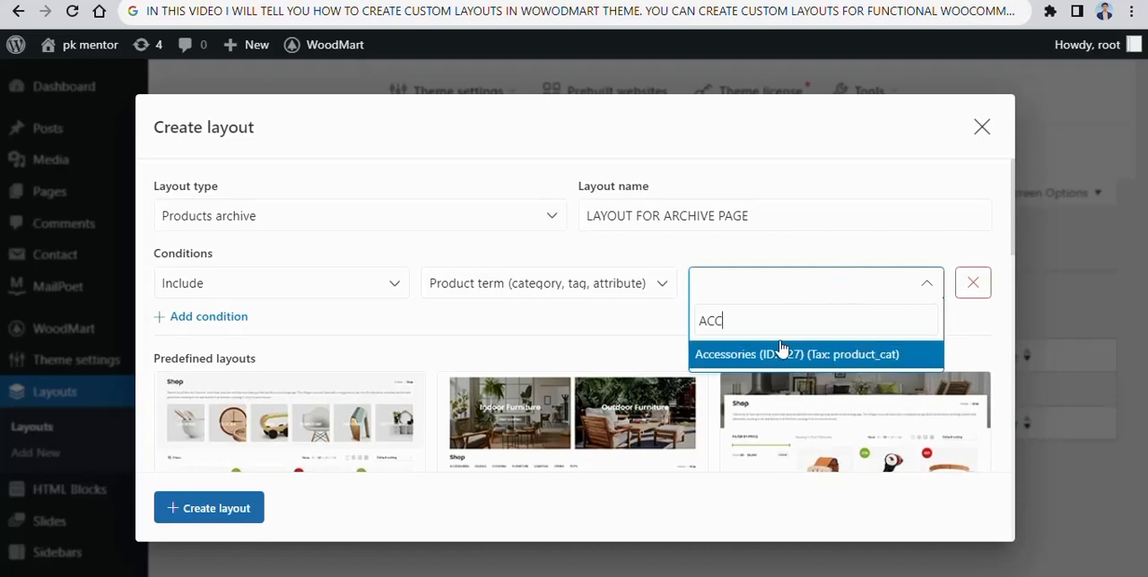
pyautogui.click(655, 286)
pyautogui.click(500, 311)
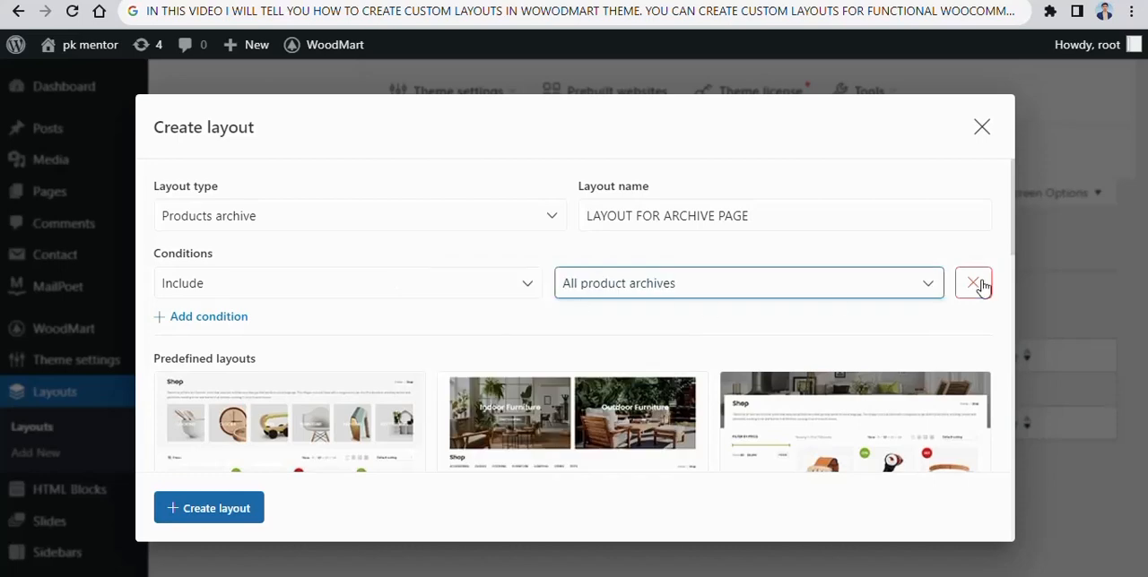
# - Browse the predefined layouts and select the one with a dark Shop banner and a filter sidebar
pyautogui.scroll(-2, 530, 328)
pyautogui.scroll(-2, 538, 309)
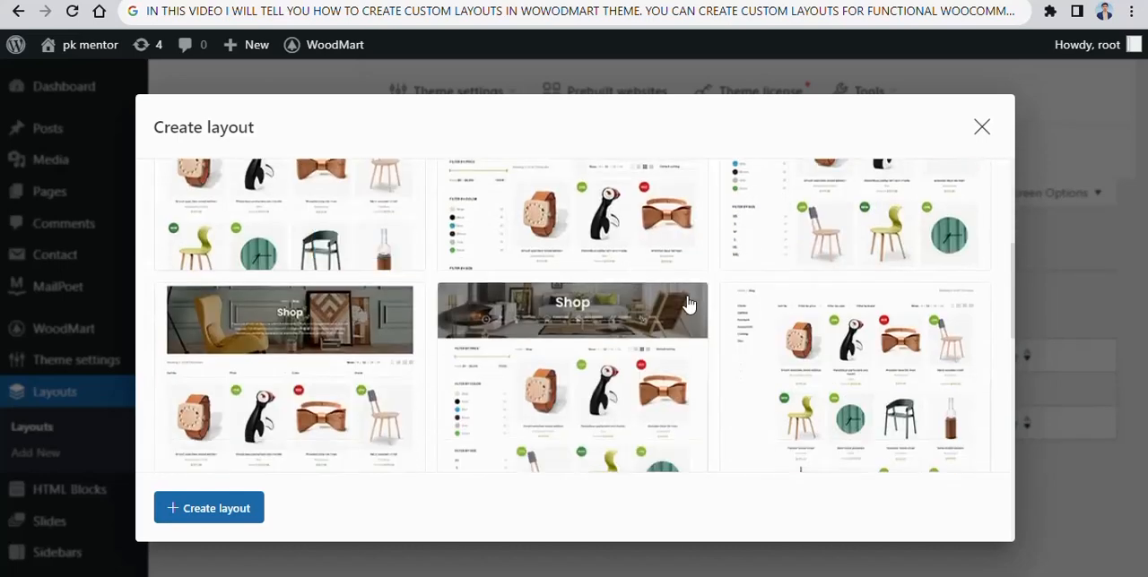
pyautogui.scroll(-1, 561, 302)
pyautogui.click(533, 285)
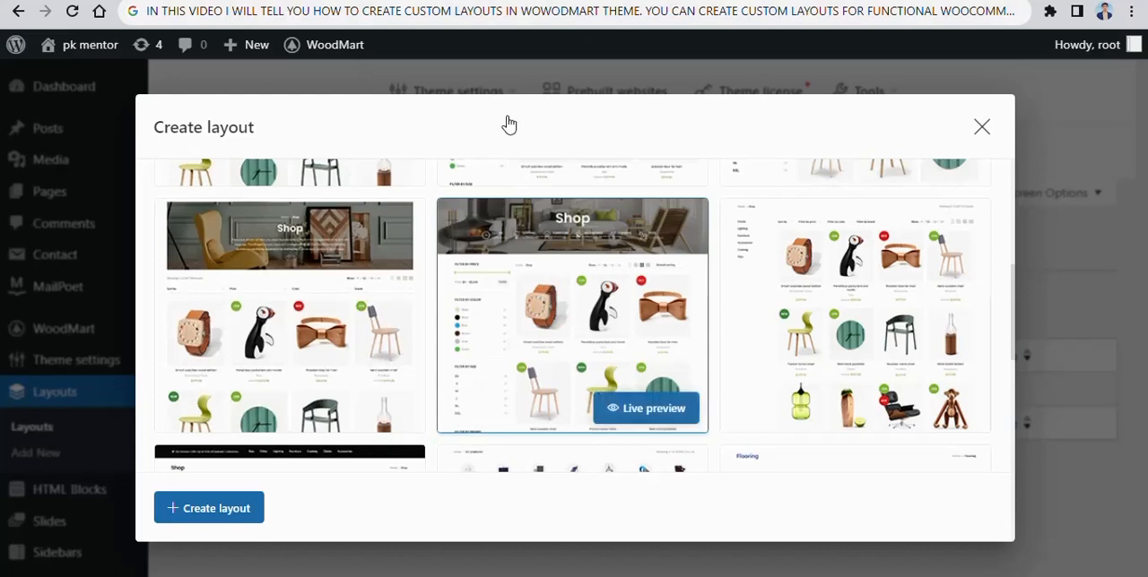
# - Replace the whole address bar note with "YOU CAN CREATE"
pyautogui.doubleClick(527, 18)
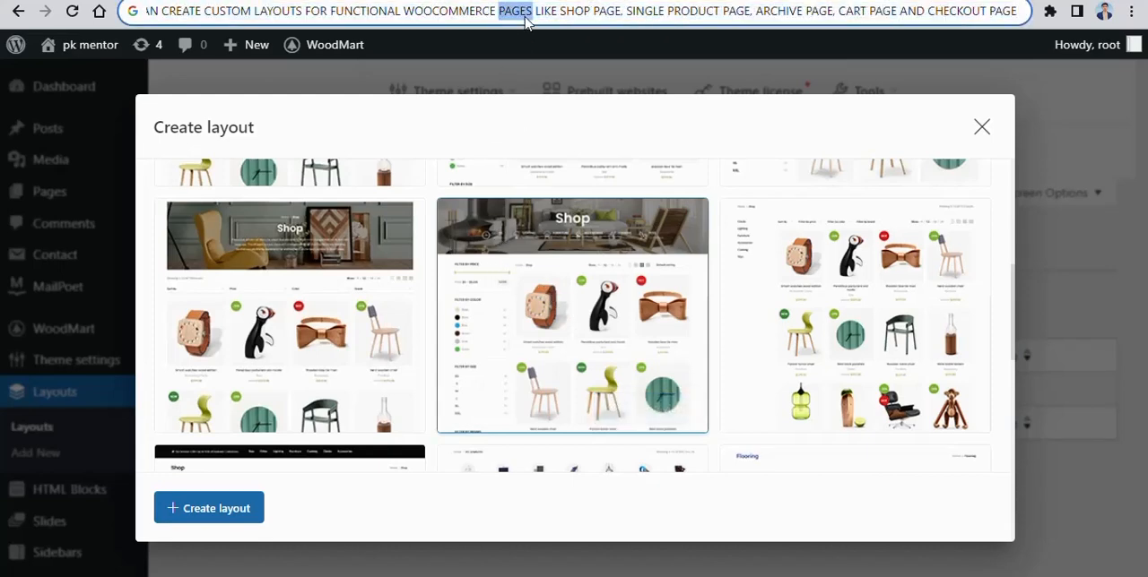
pyautogui.hotkey('ctrl', 'a')
pyautogui.press('BackSpace')
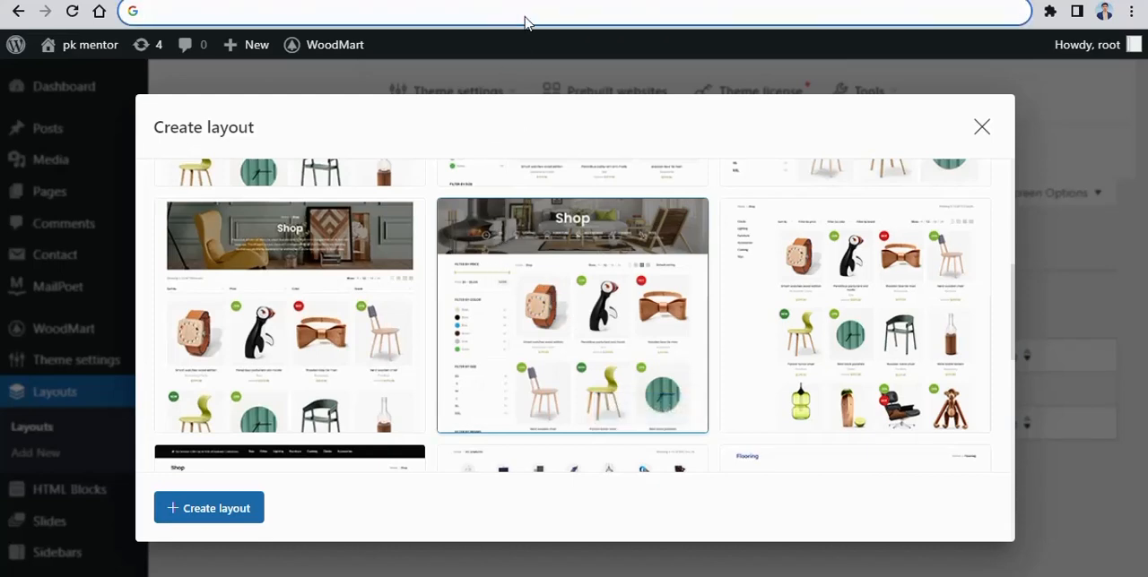
pyautogui.write('YOU')
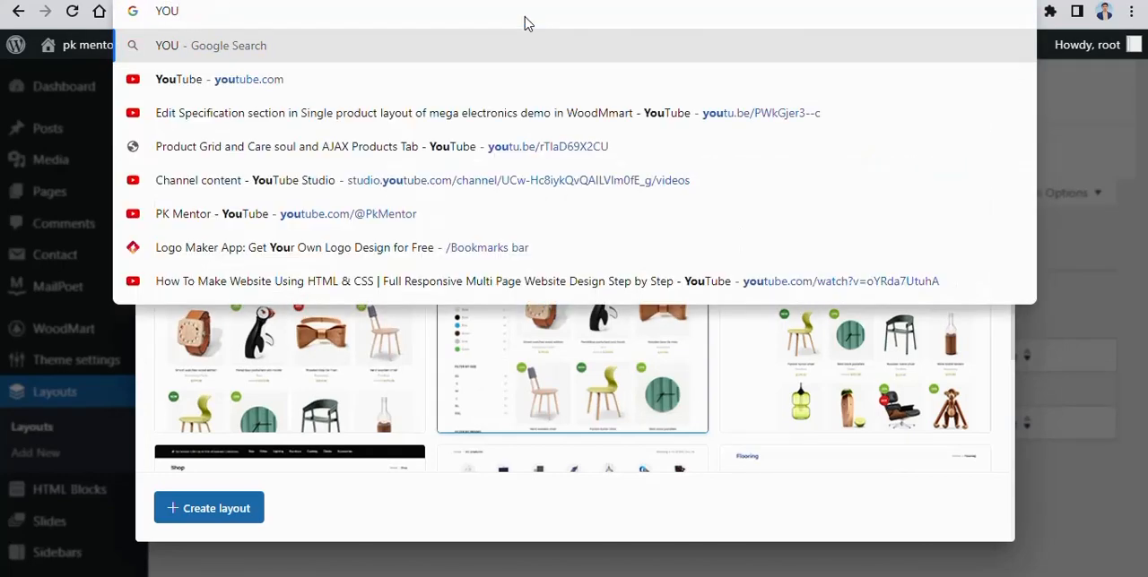
pyautogui.write(' CAN CRAE')
pyautogui.press('BackSpace')
pyautogui.press('BackSpace')
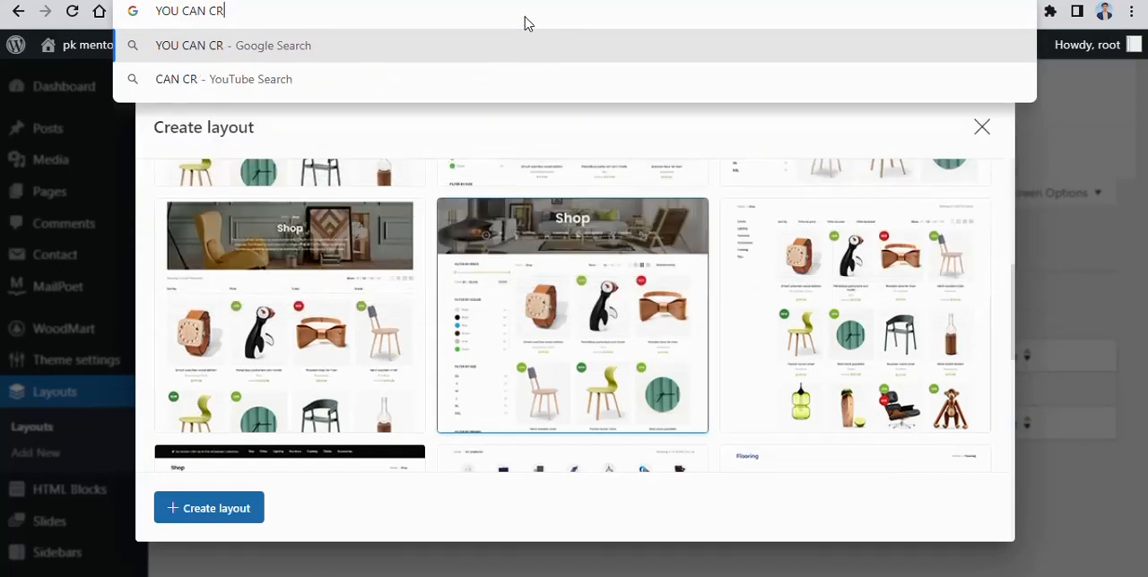
pyautogui.write('EATE')
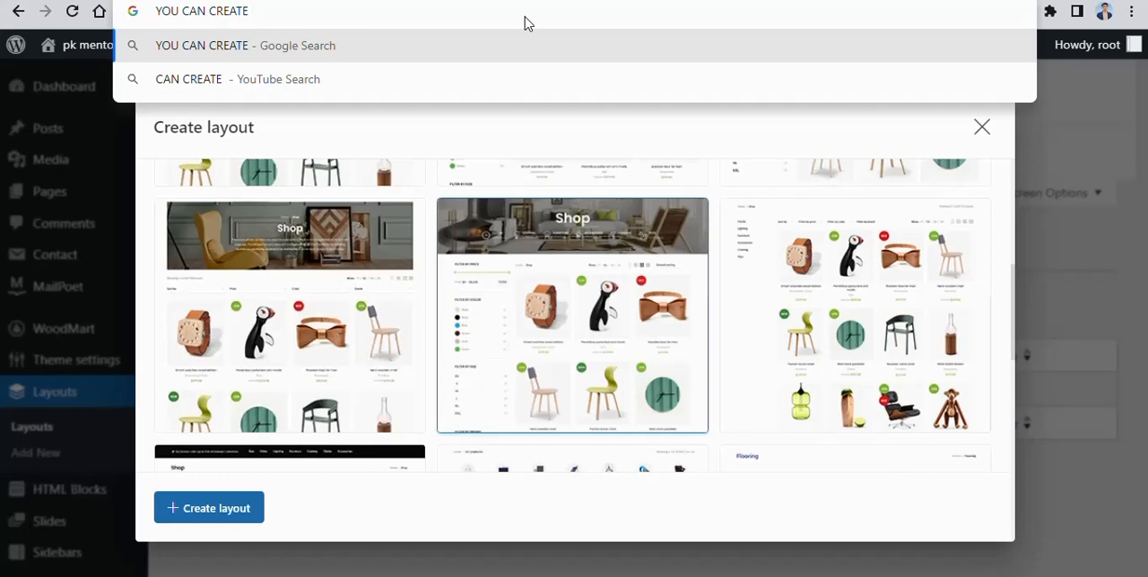
pyautogui.write(' OWN CUSTOM')
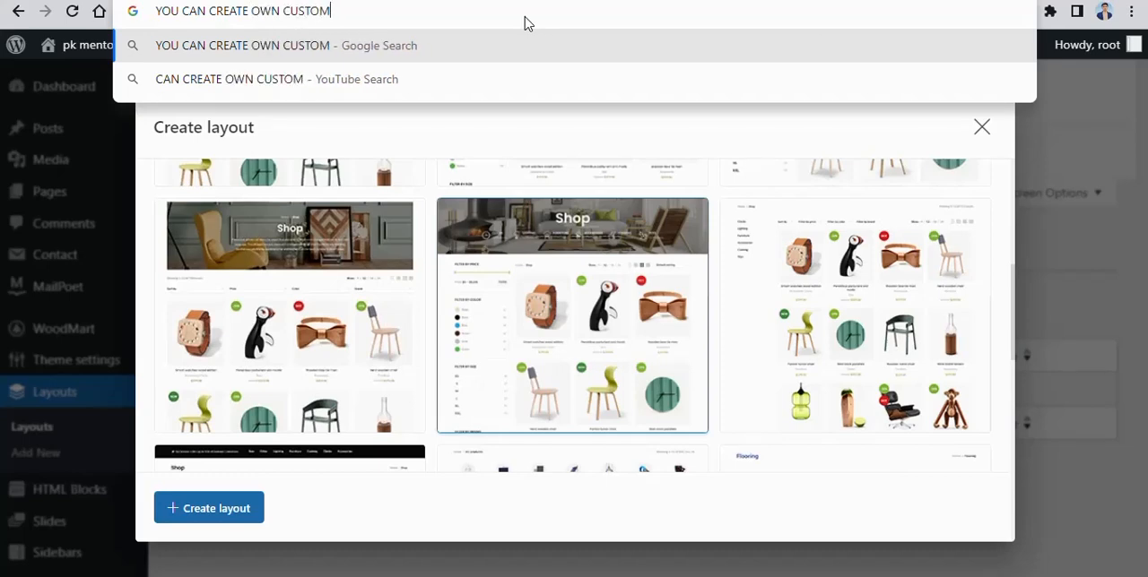
pyautogui.write(' LAYOUT ')
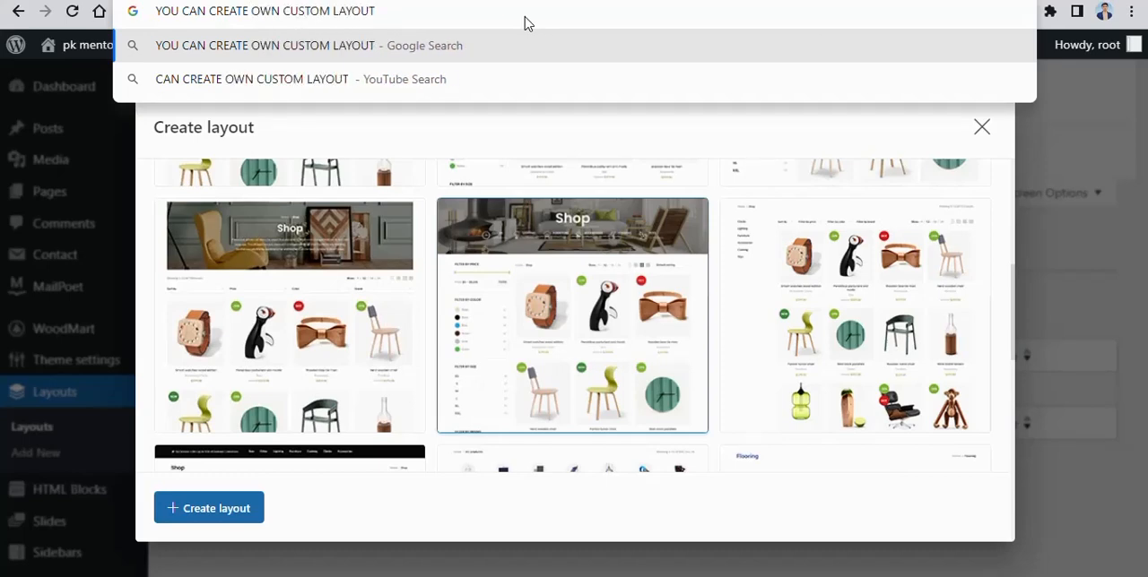
pyautogui.write('OR USE THE ')
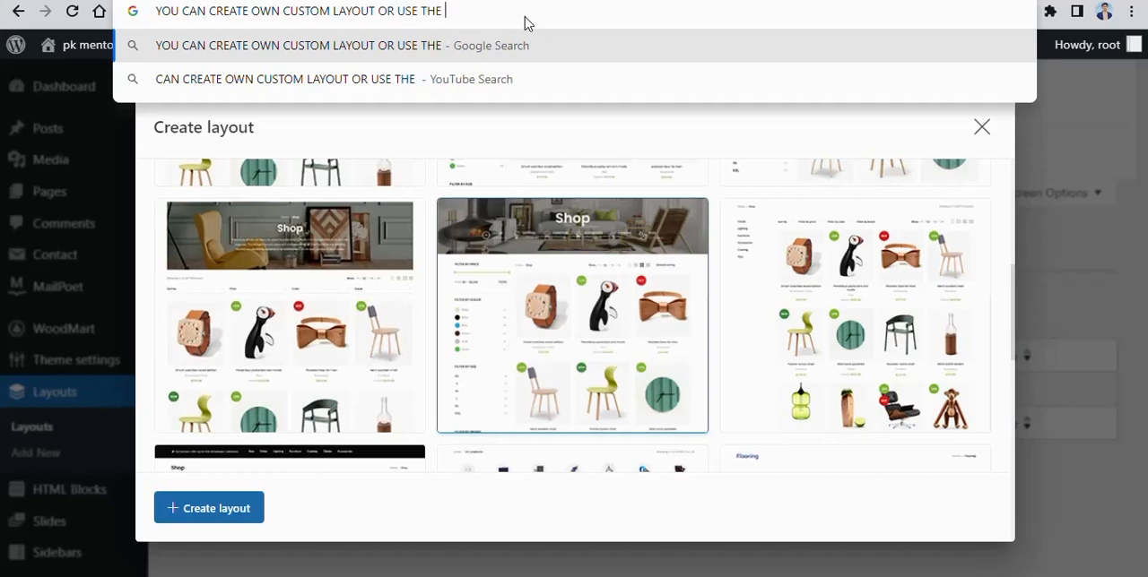
pyautogui.write('PREDEFI')
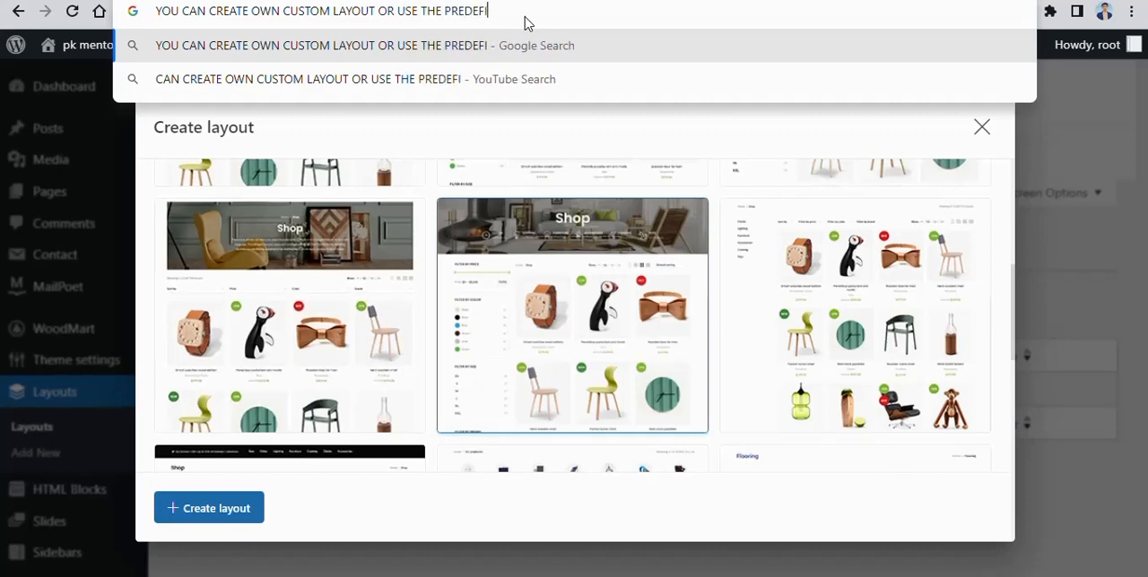
pyautogui.write('NED LAYOUT DE')
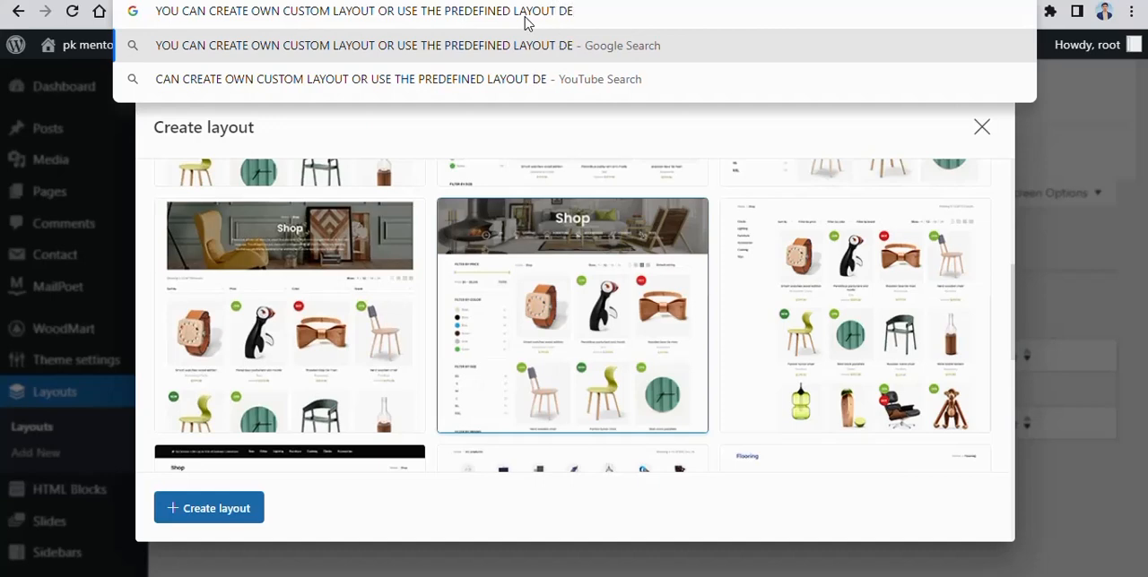
pyautogui.write('SIGN')
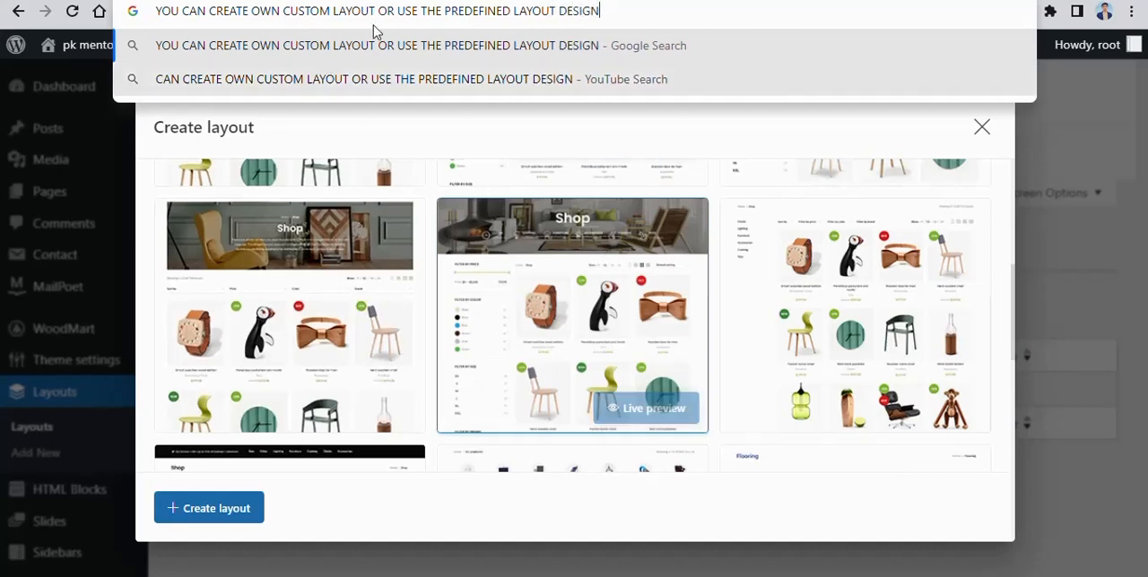
# - Deselect the predefined Shop layout and create the archive layout without a predefined design
pyautogui.click(581, 285)
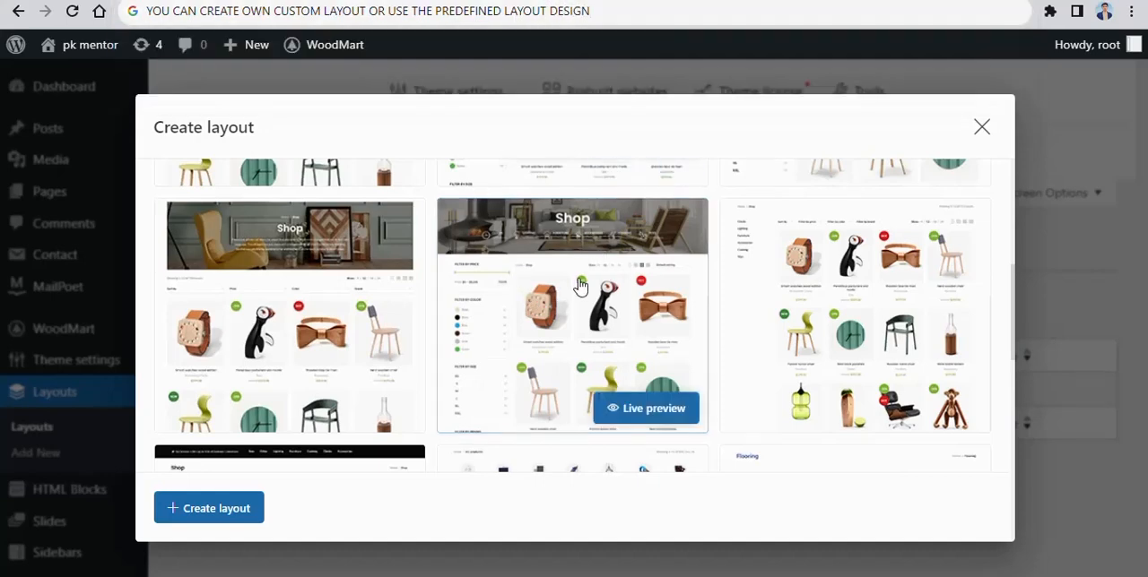
pyautogui.click(215, 508)
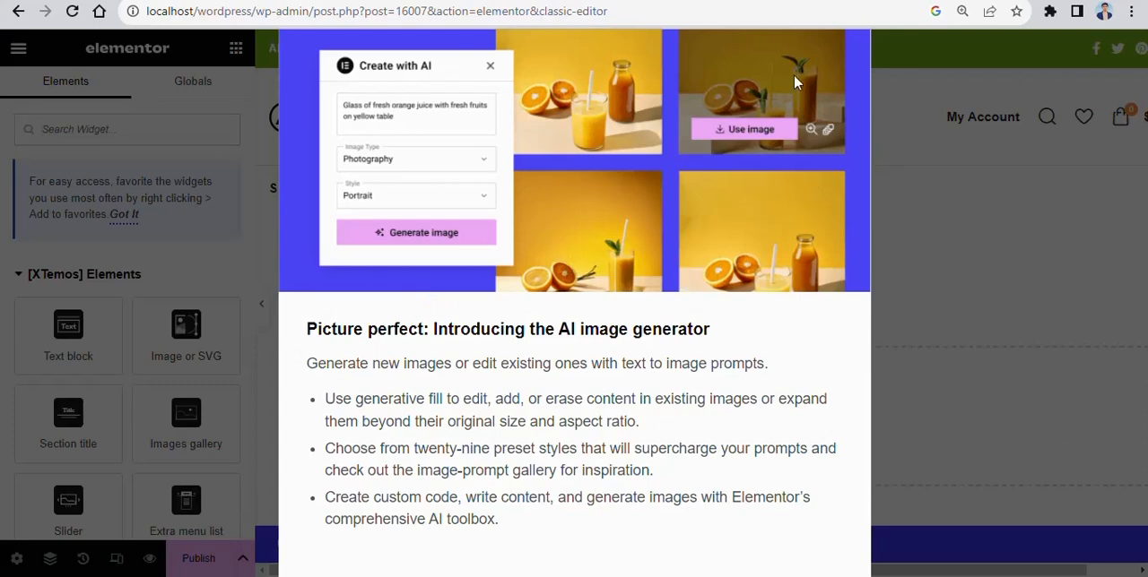
# - Dismiss the AI image generator announcement and adjust the page zoom so the Elementor editor fits the window
pyautogui.hotkey('ctrl', '-')
pyautogui.hotkey('ctrl', '-')
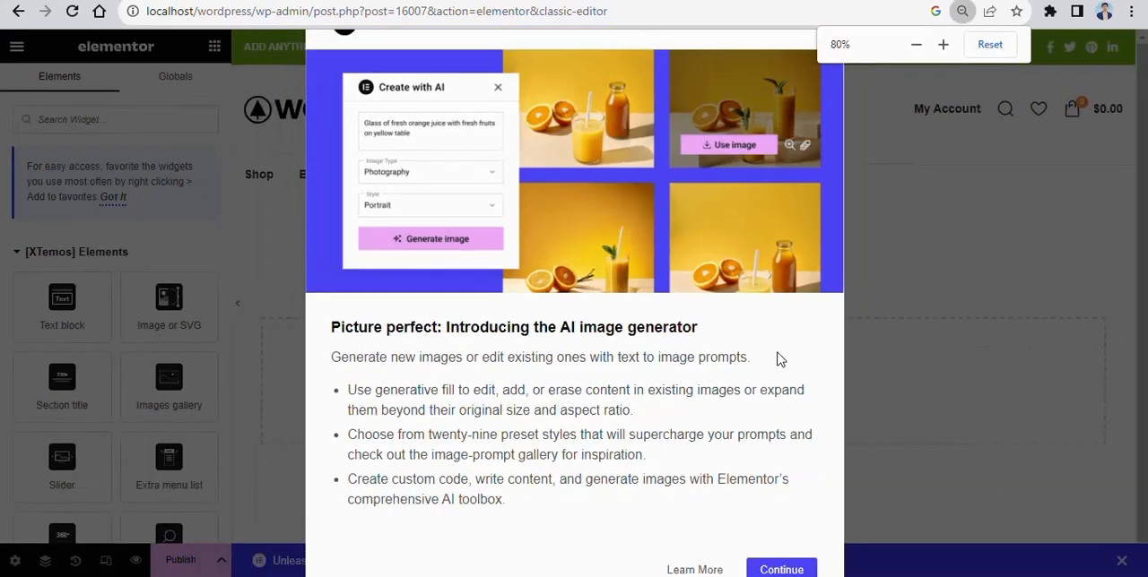
pyautogui.click(764, 88)
pyautogui.click(763, 101)
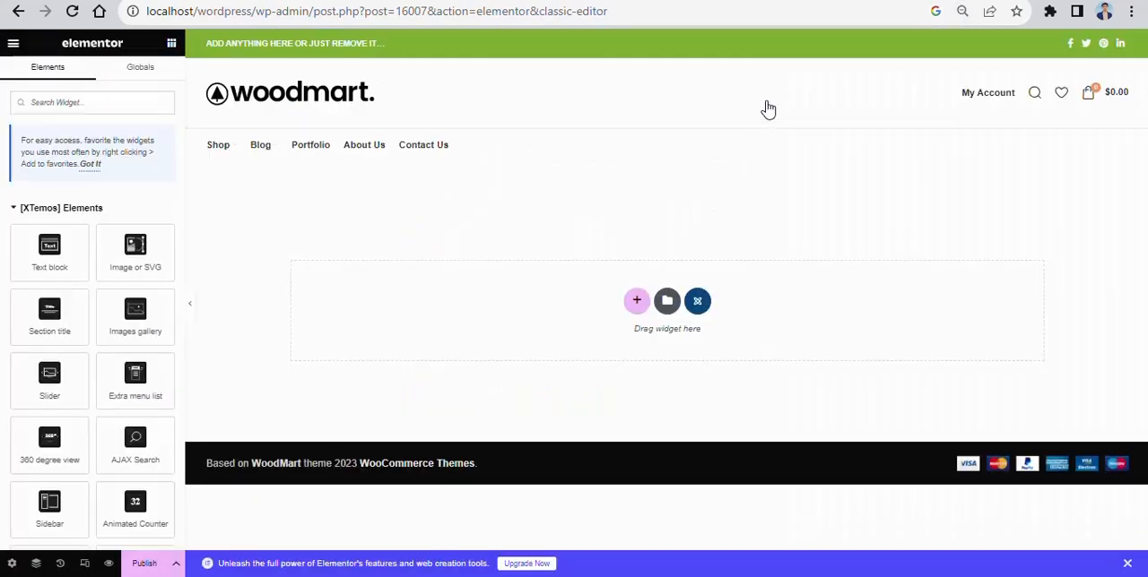
pyautogui.hotkey('ctrl', '+')
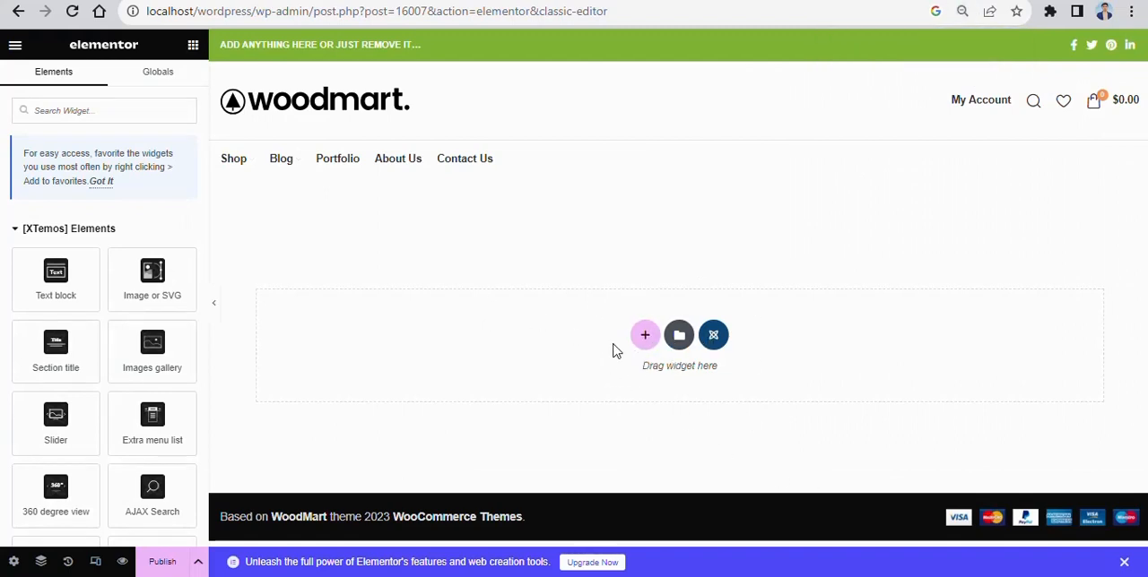
# - Add a single-column section, search the widgets for "PRODUCT", and place the Products (grid or carousel) widget in the section
pyautogui.click(645, 338)
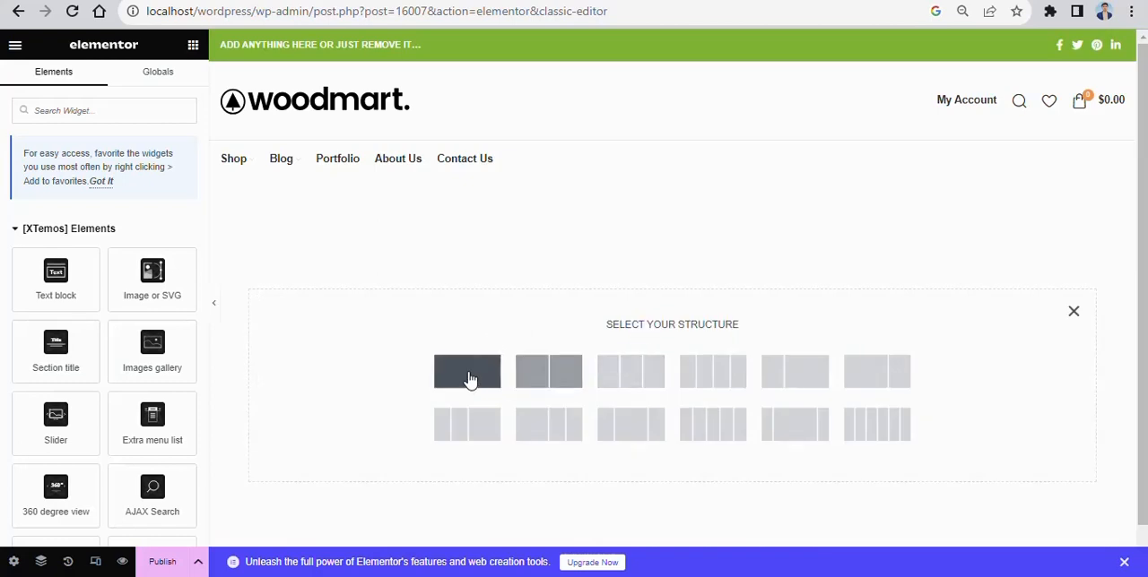
pyautogui.click(469, 379)
pyautogui.click(681, 229)
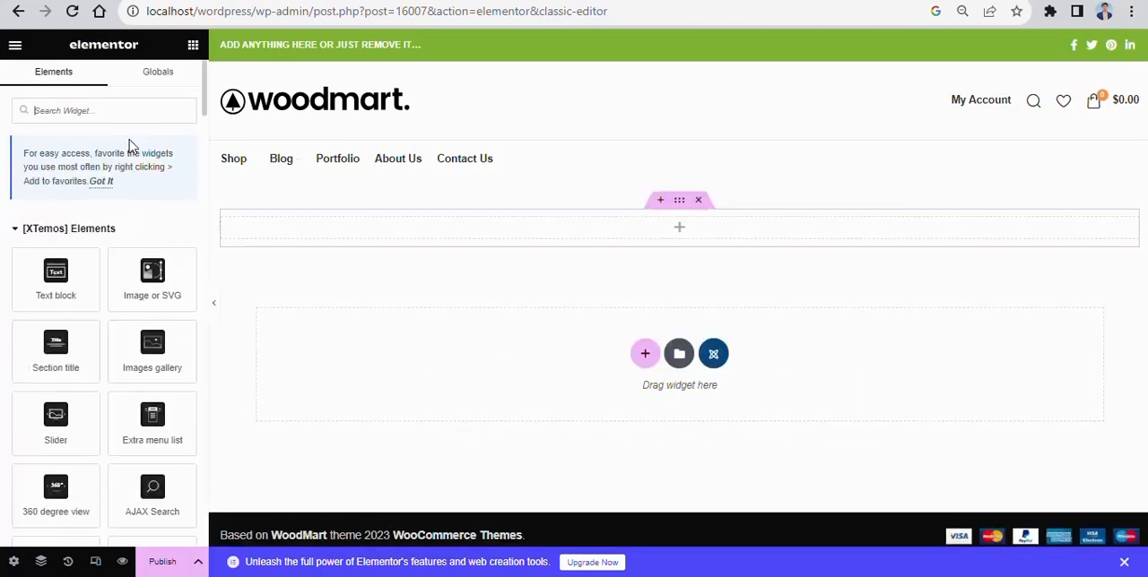
pyautogui.write('PRODUCT')
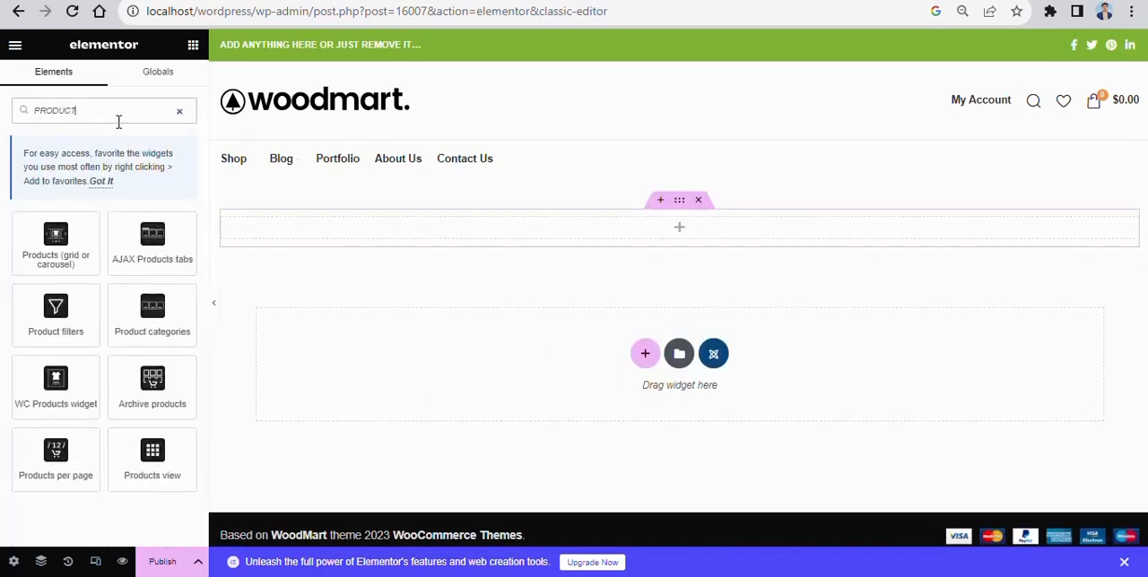
pyautogui.moveTo(77, 219); pyautogui.dragTo(687, 231)
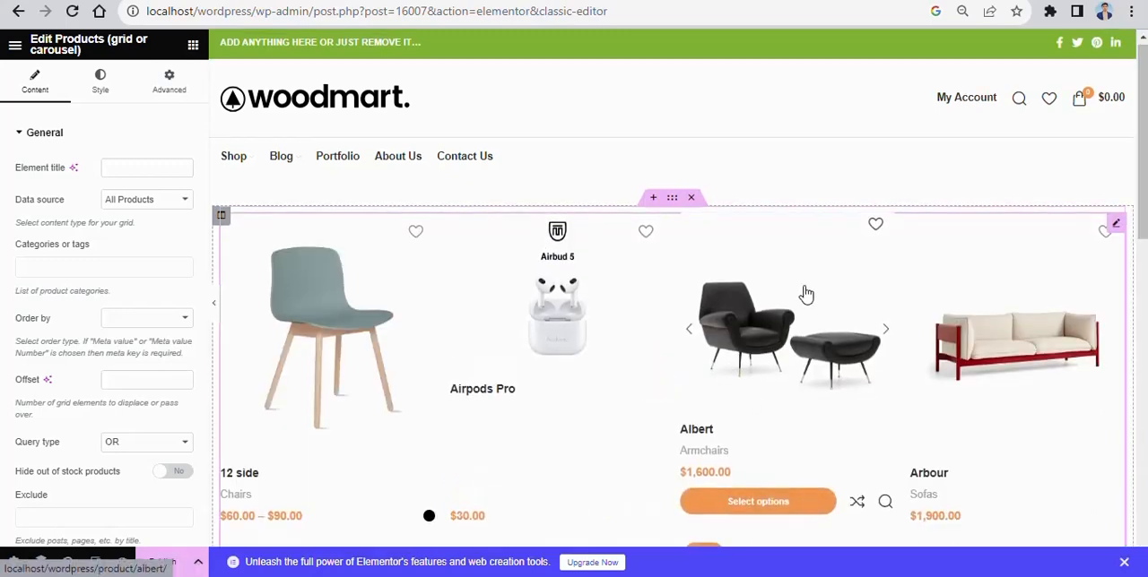
# - Add a single-column section above the products grid, search the widgets for "WOO", and place the WooCommerce notices widget in it
pyautogui.scroll(-2, 789, 305)
pyautogui.scroll(-4, 607, 282)
pyautogui.scroll(6, 877, 267)
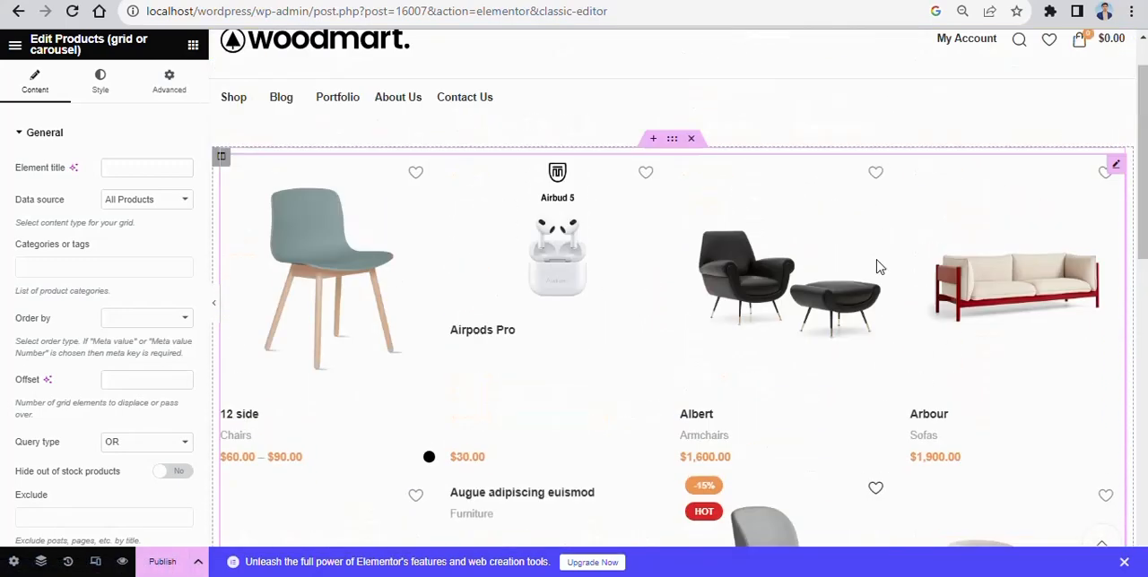
pyautogui.scroll(1, 879, 267)
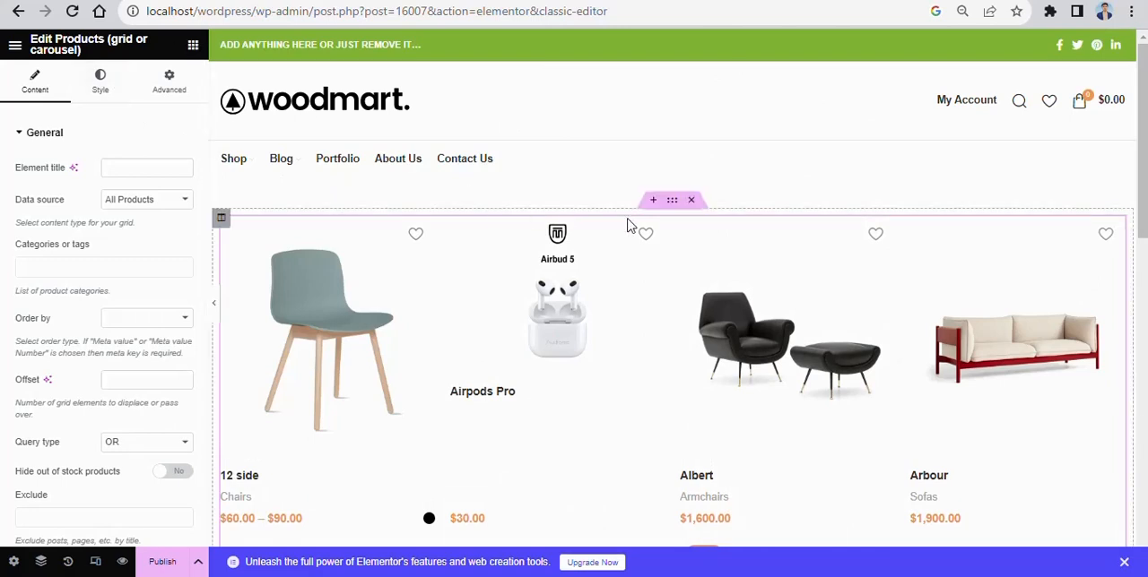
pyautogui.click(654, 201)
pyautogui.click(640, 279)
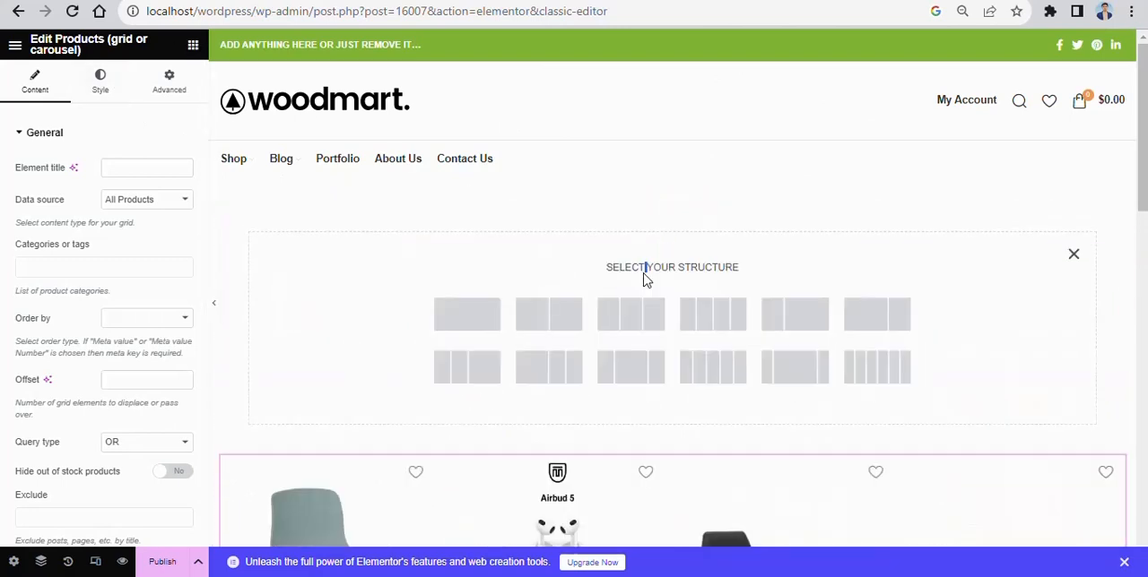
pyautogui.click(467, 314)
pyautogui.click(671, 227)
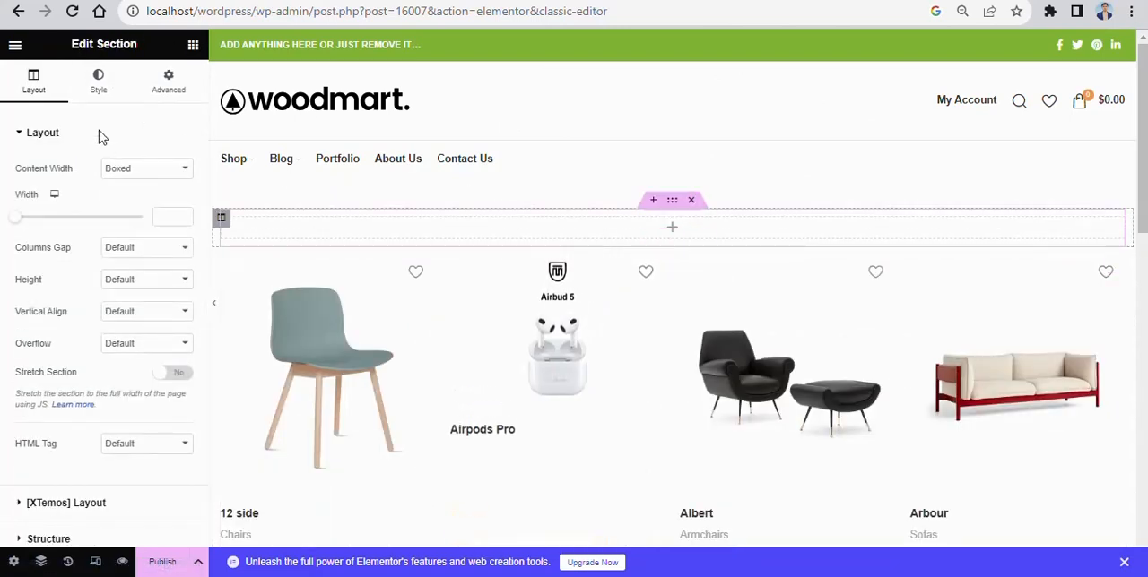
pyautogui.write('woo')
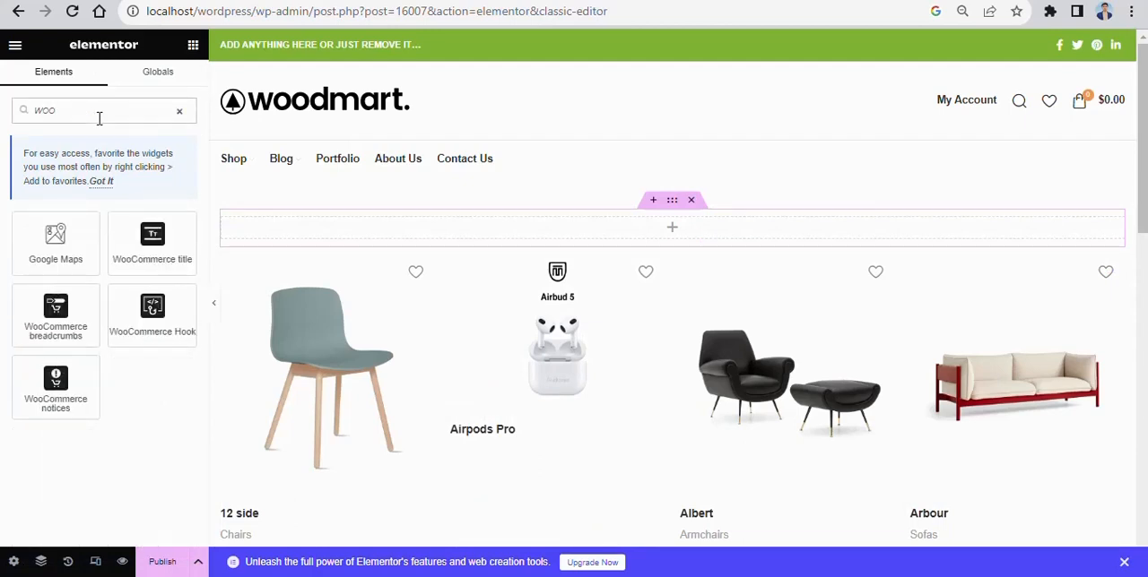
pyautogui.moveTo(56, 381); pyautogui.dragTo(715, 238)
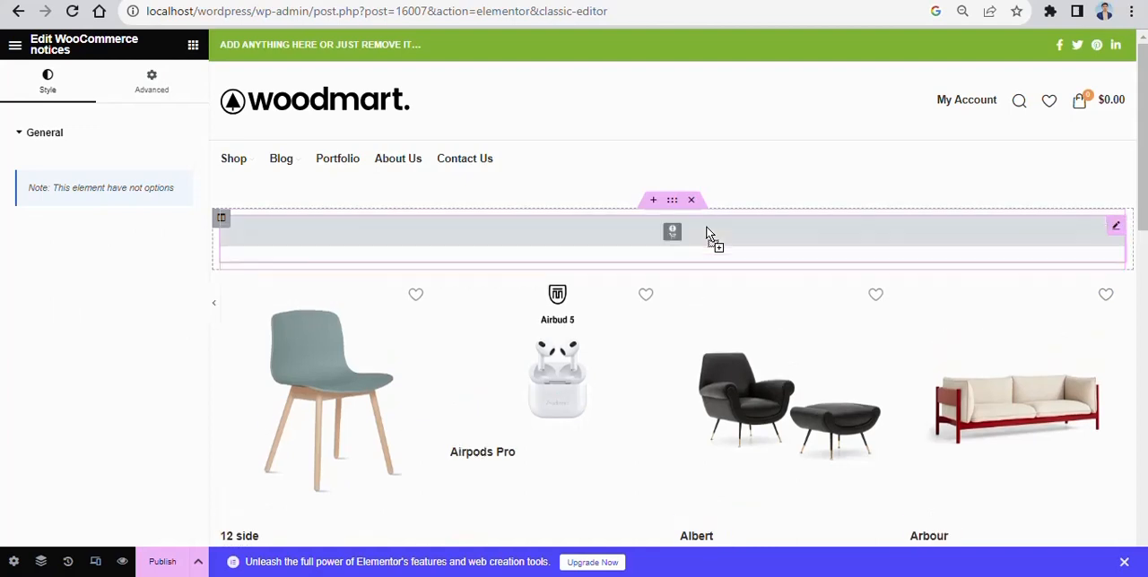
# - Add a single-column section above the WooCommerce notices, search the widgets for "FILTER", and place the Product filters widget in it
pyautogui.click(654, 204)
pyautogui.click(637, 277)
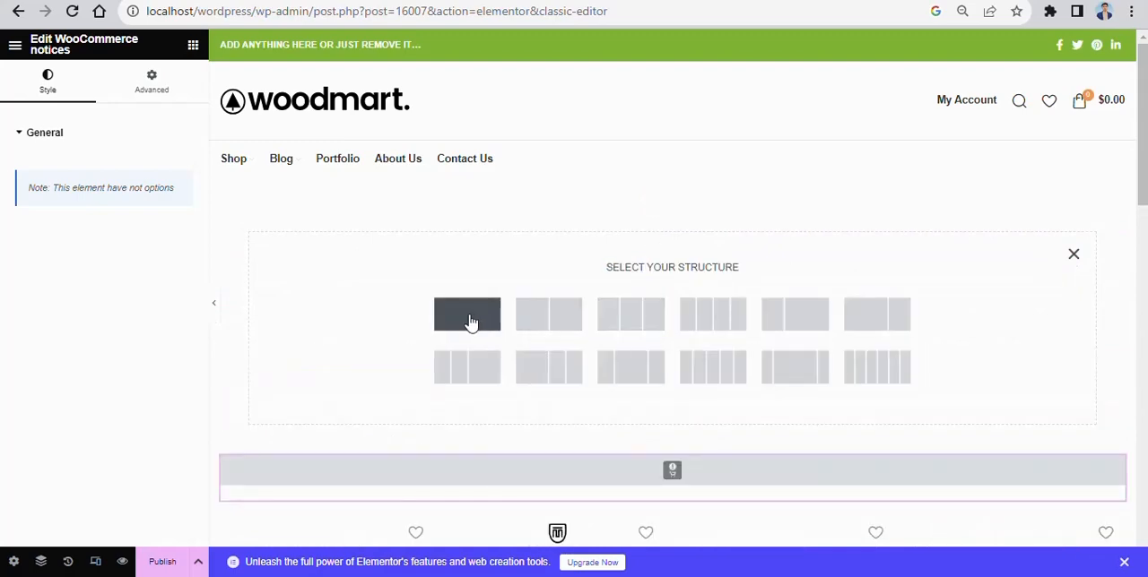
pyautogui.click(467, 314)
pyautogui.click(672, 227)
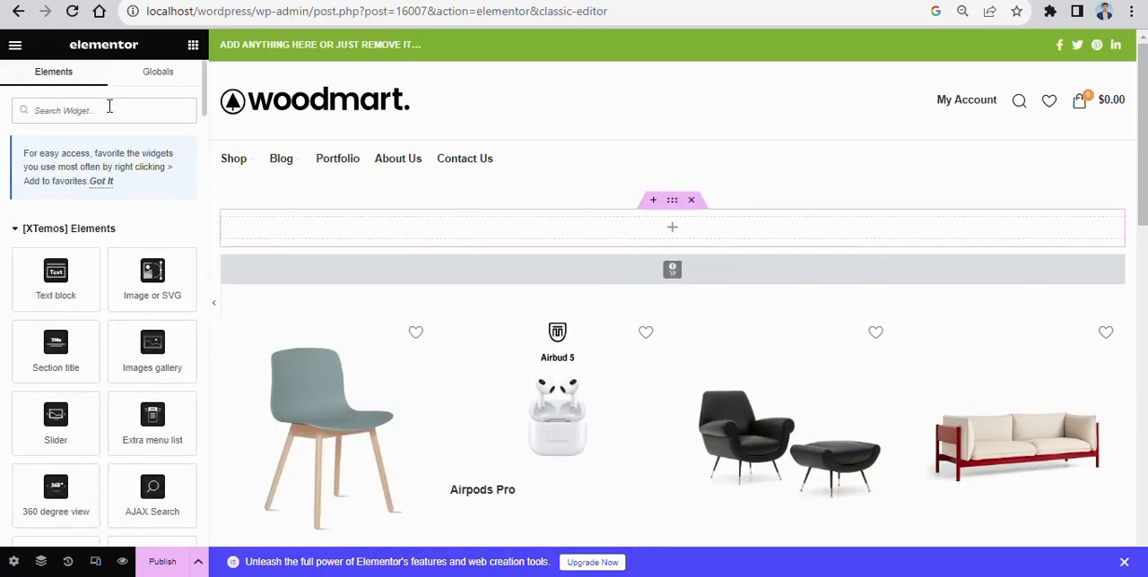
pyautogui.write('filter')
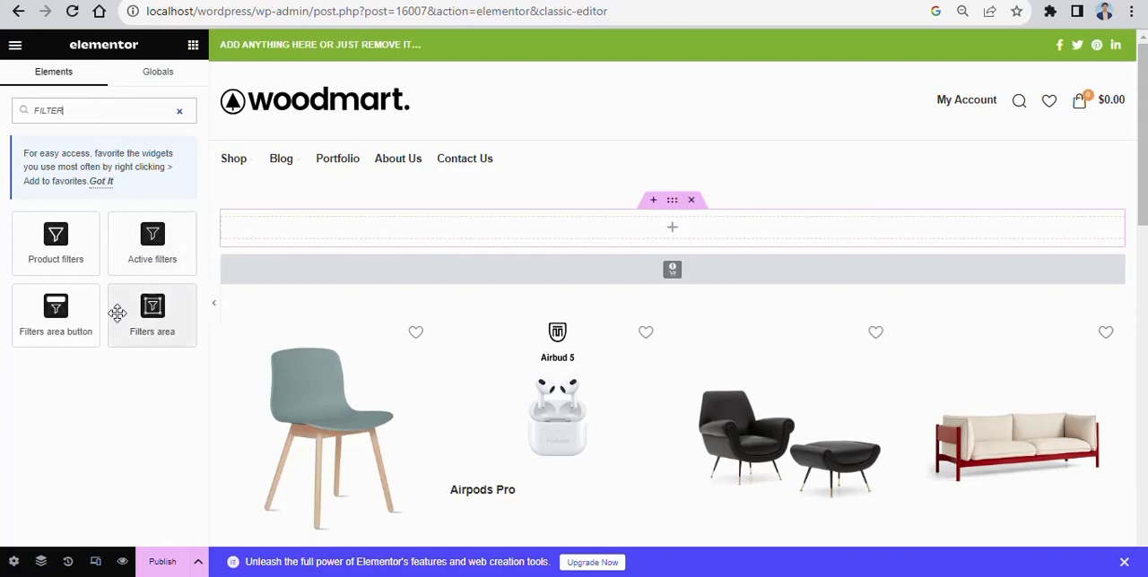
pyautogui.moveTo(33, 251); pyautogui.dragTo(635, 234)
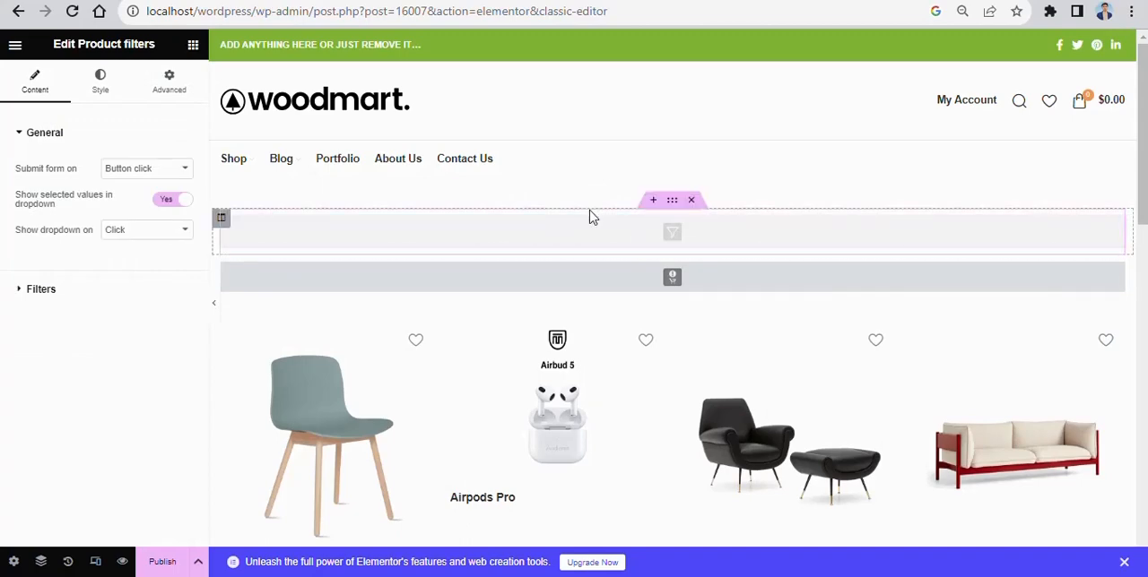
# - Publish the archive layout and open its live page
pyautogui.click(162, 561)
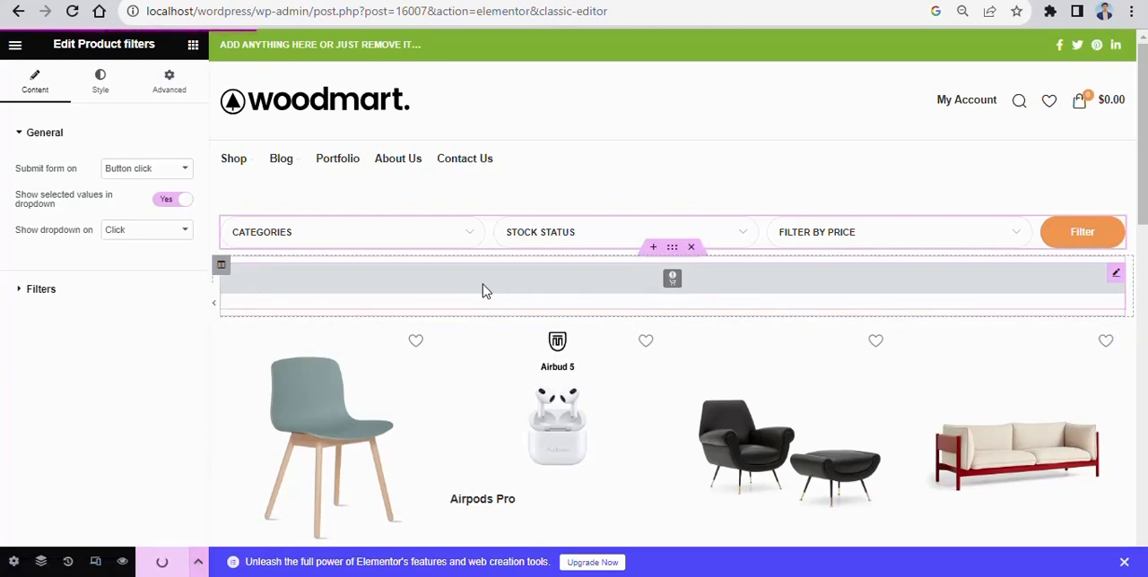
pyautogui.rightClick(167, 510)
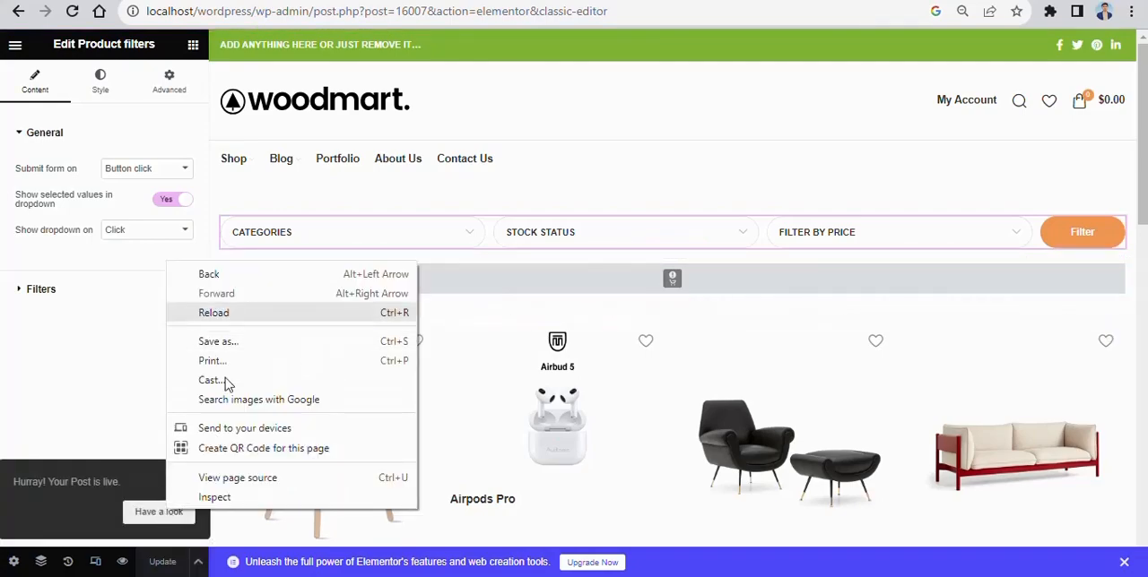
pyautogui.click(148, 512)
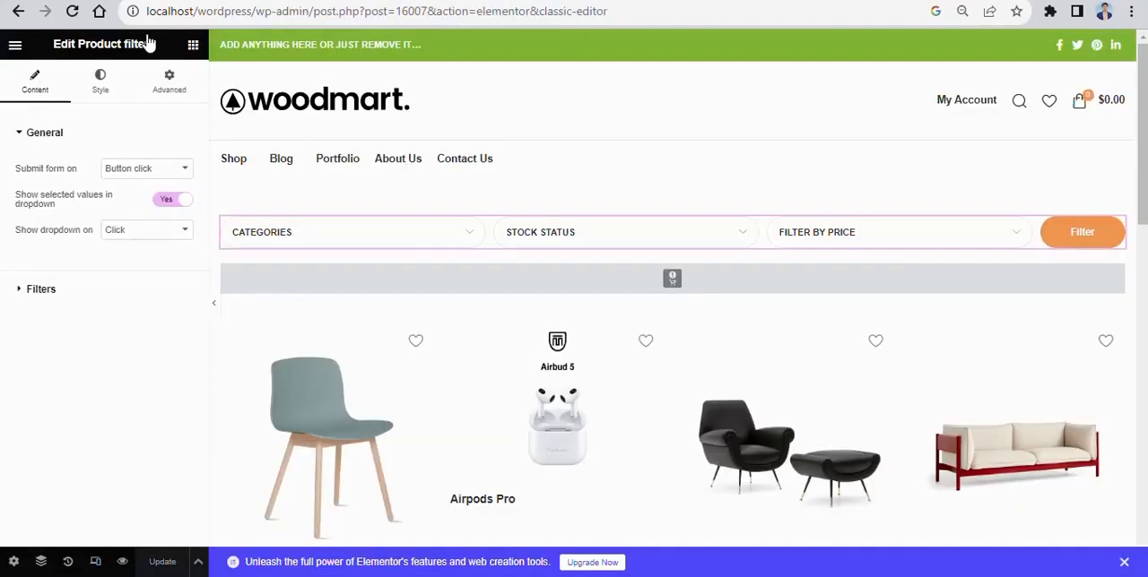
pyautogui.click(20, 10)
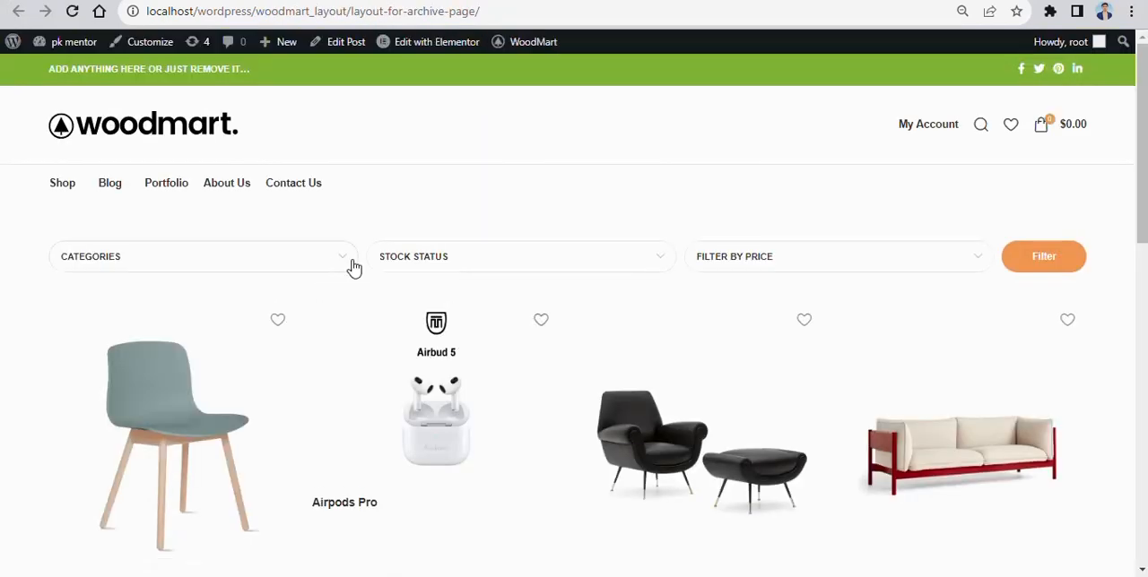
# - Examine the Categories, Stock Status and Filter by Price dropdowns and the product grid on the live archive page
pyautogui.click(344, 260)
pyautogui.click(638, 264)
pyautogui.click(852, 267)
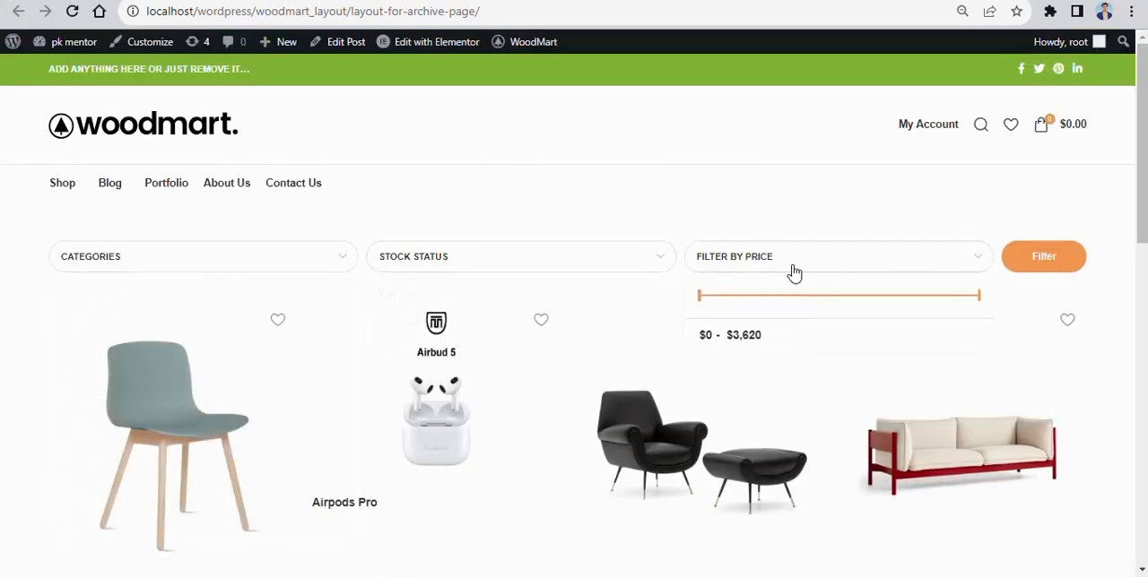
pyautogui.scroll(-4, 852, 272)
pyautogui.scroll(4, 751, 290)
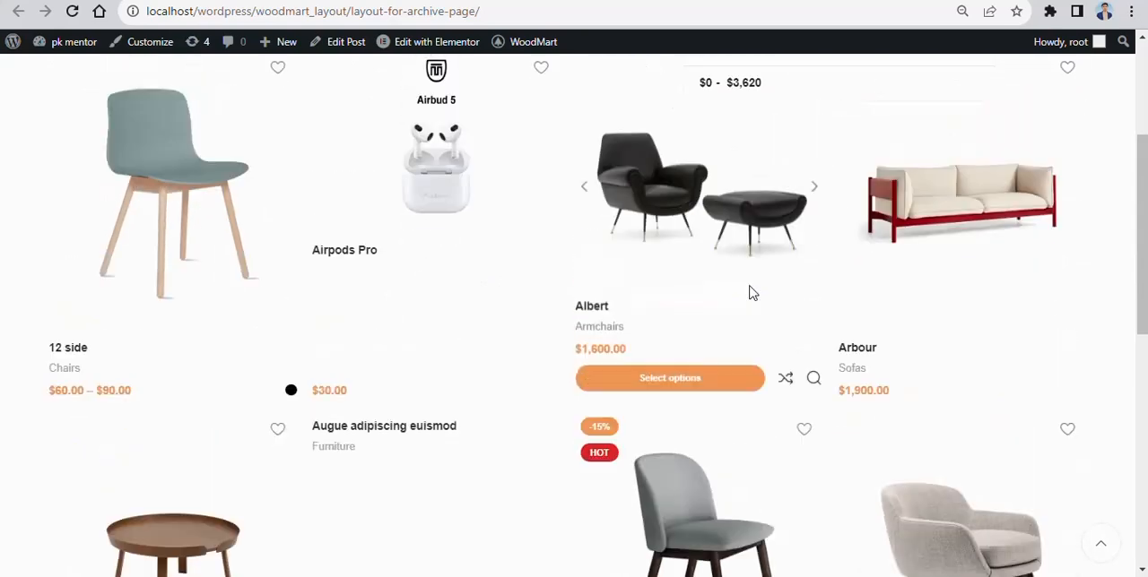
# - Return to the Layouts list and deactivate the products archive layout
pyautogui.click(1014, 306)
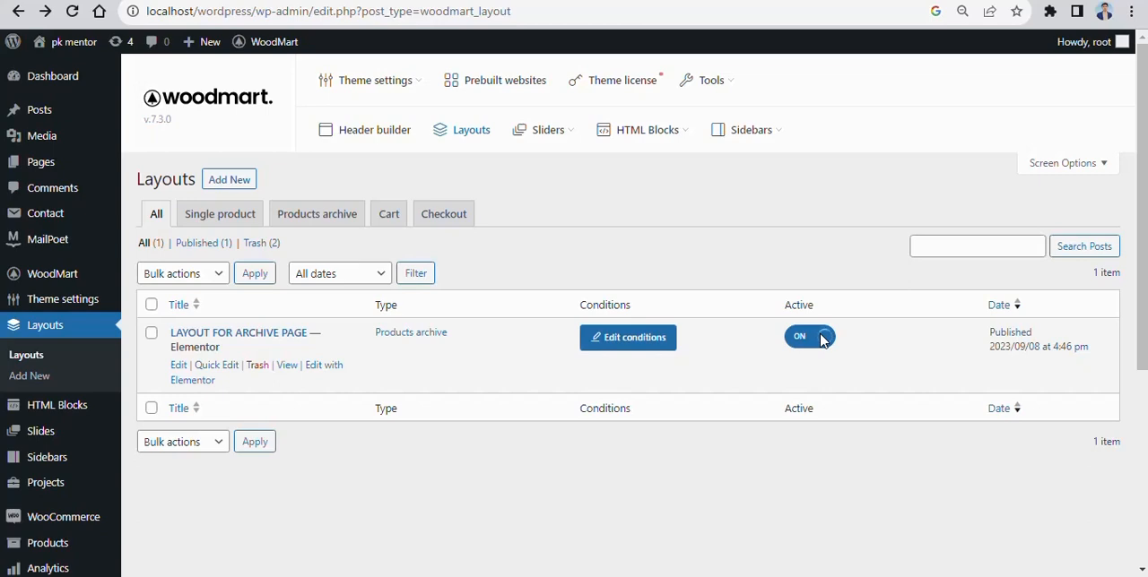
pyautogui.click(821, 339)
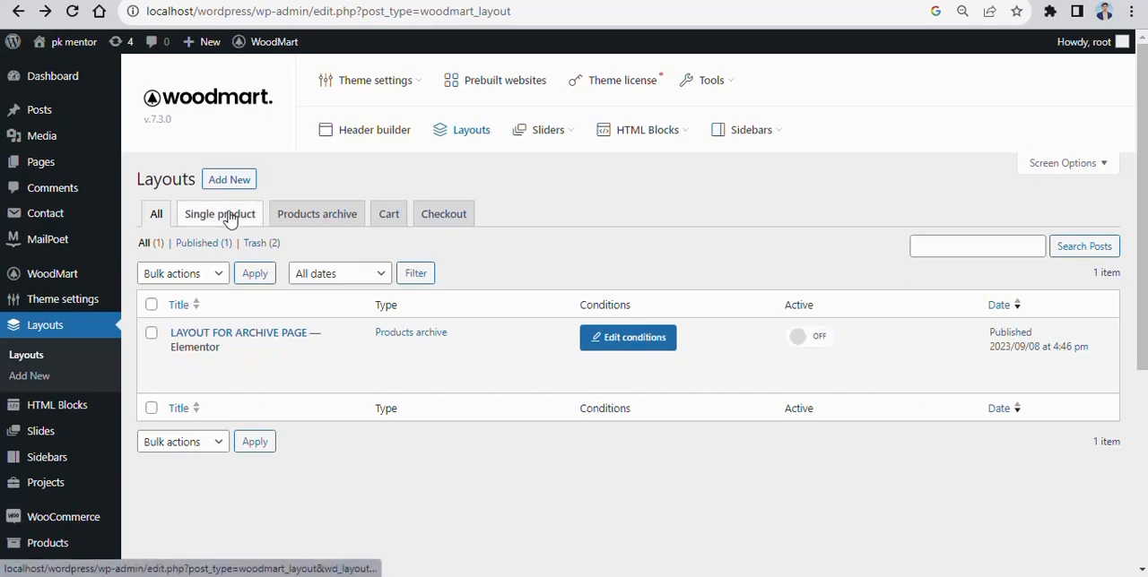
pyautogui.click(231, 180)
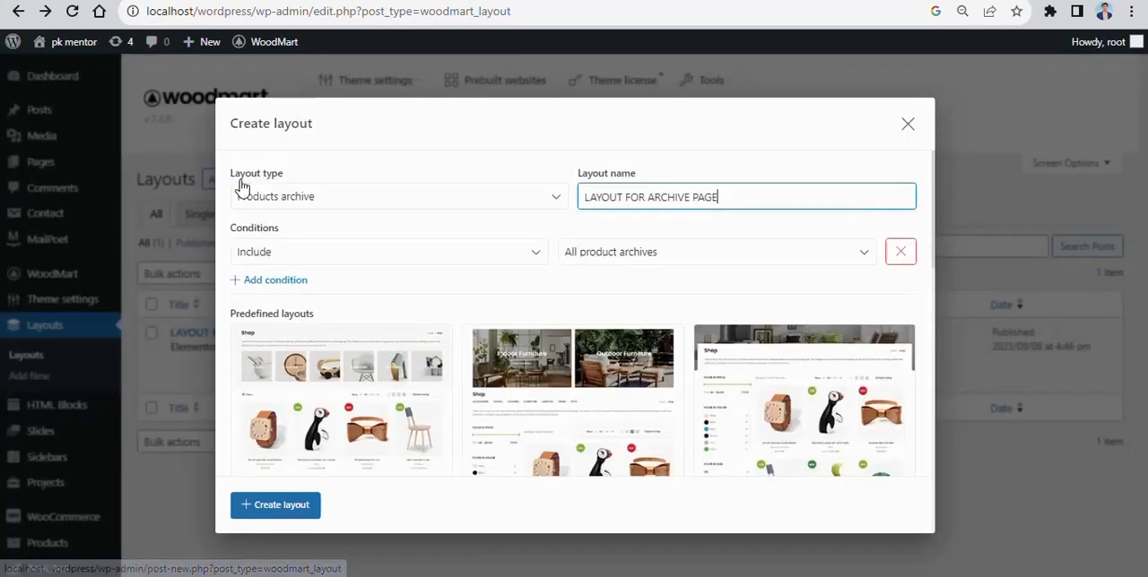
pyautogui.click(547, 207)
pyautogui.click(294, 234)
pyautogui.click(906, 125)
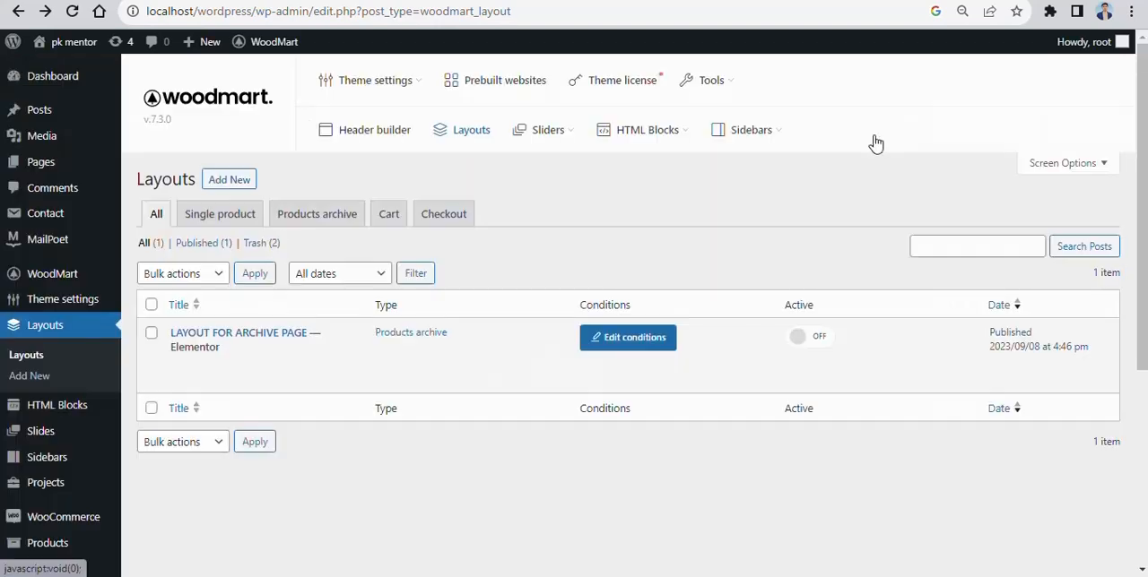
# - Create a Single product layout that includes All products, using the predefined "Augue adipiscing euismod" design with the wooden monkey
pyautogui.click(242, 216)
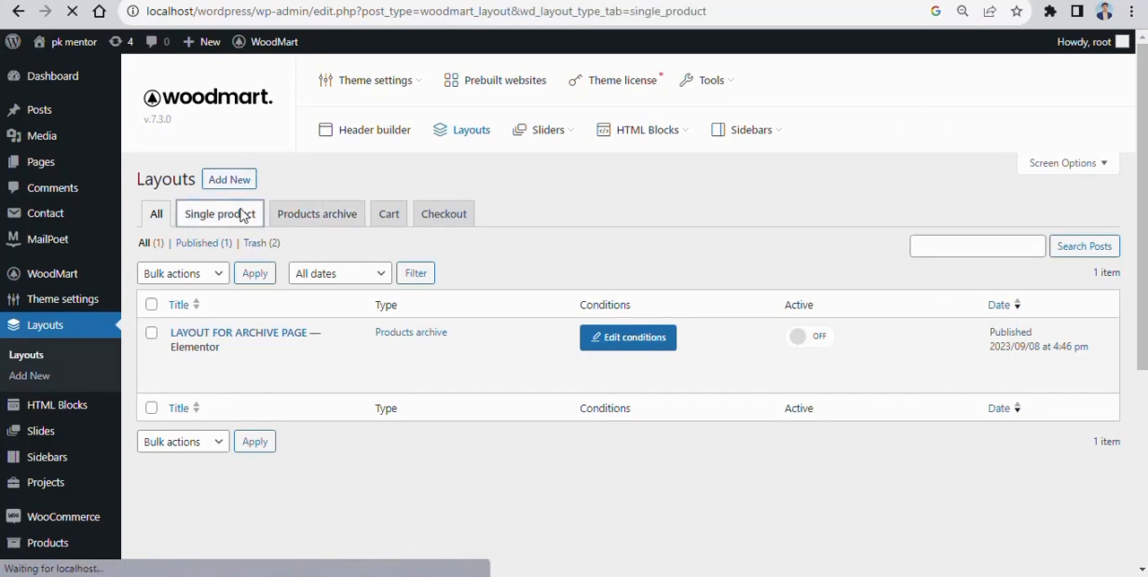
pyautogui.click(227, 181)
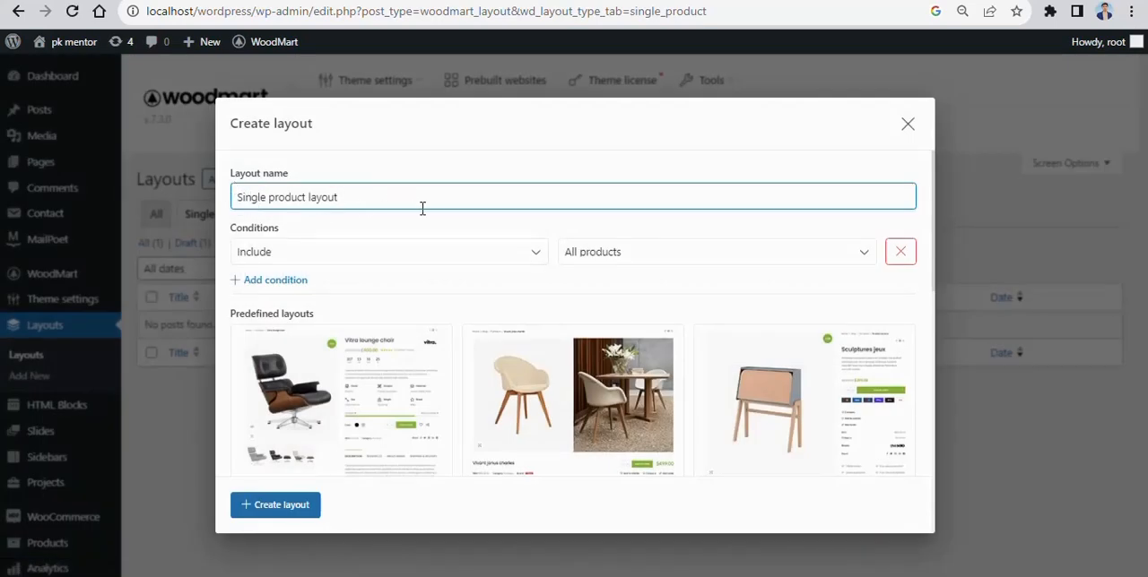
pyautogui.click(856, 258)
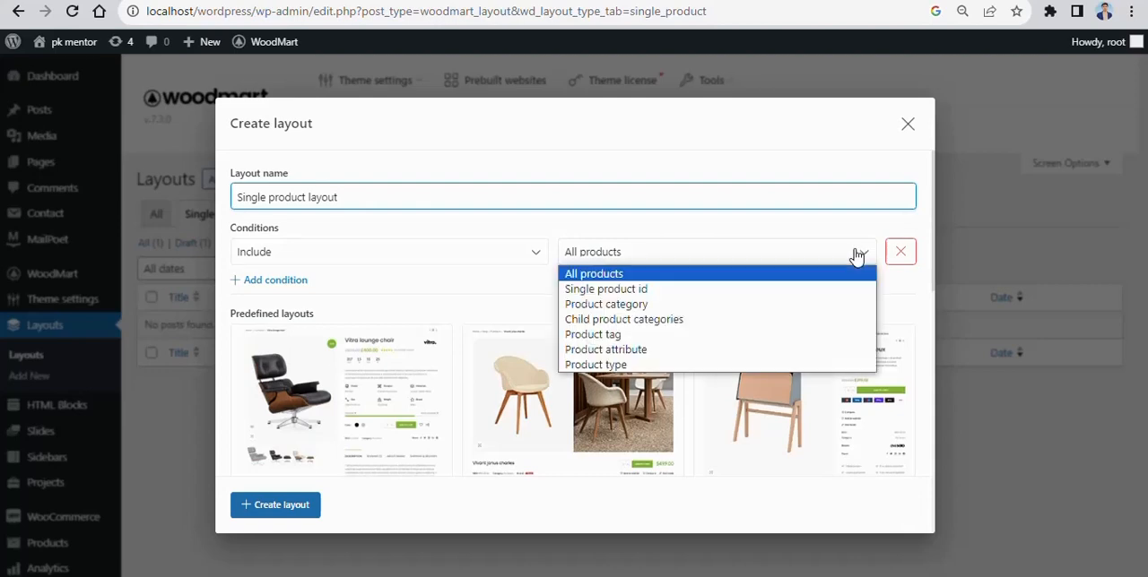
pyautogui.click(845, 249)
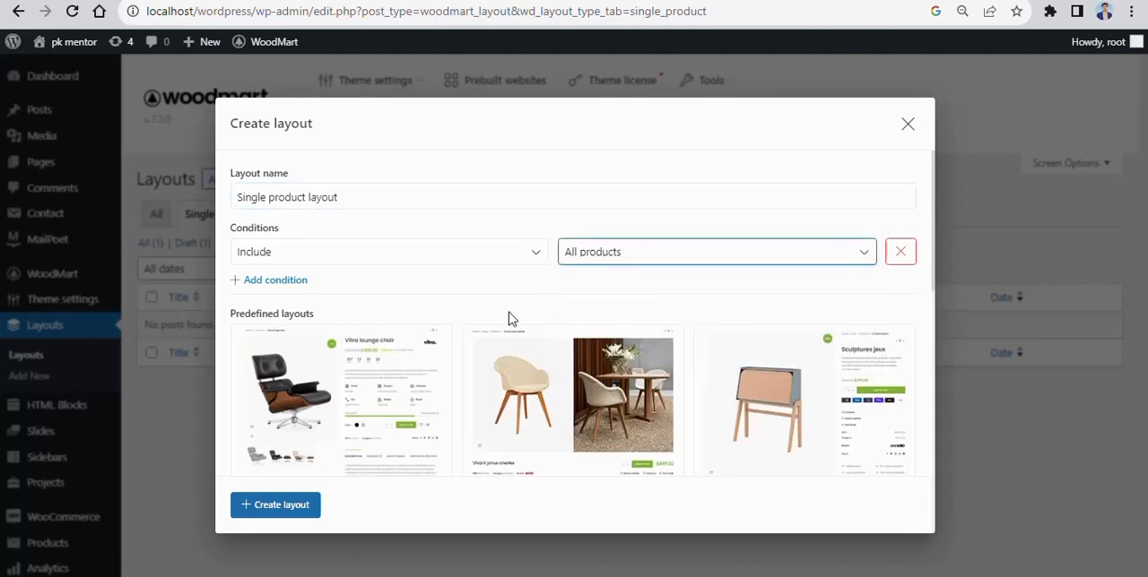
pyautogui.scroll(-4, 606, 350)
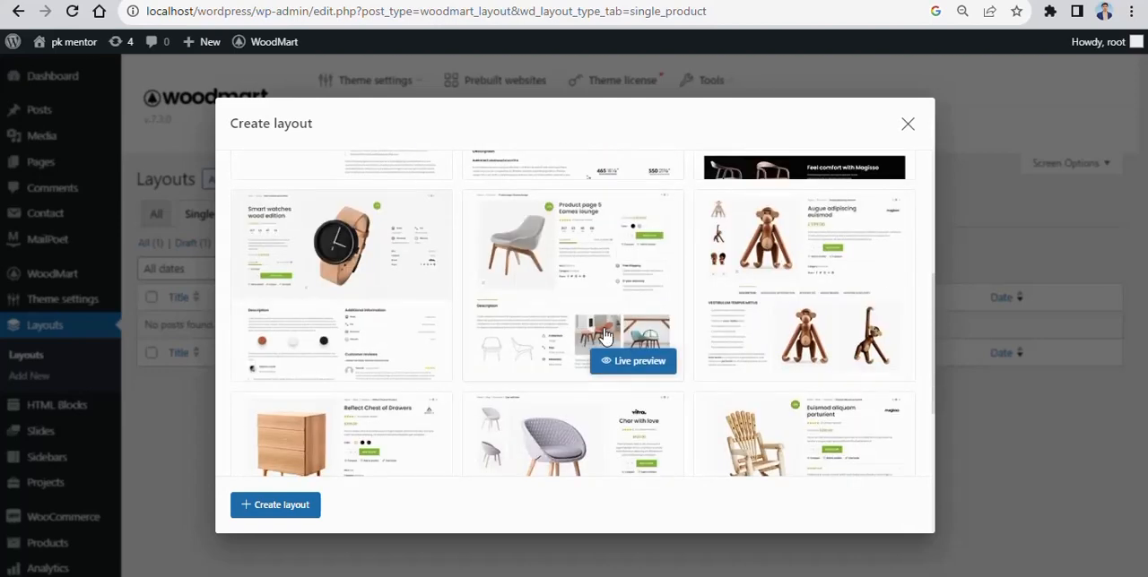
pyautogui.click(735, 271)
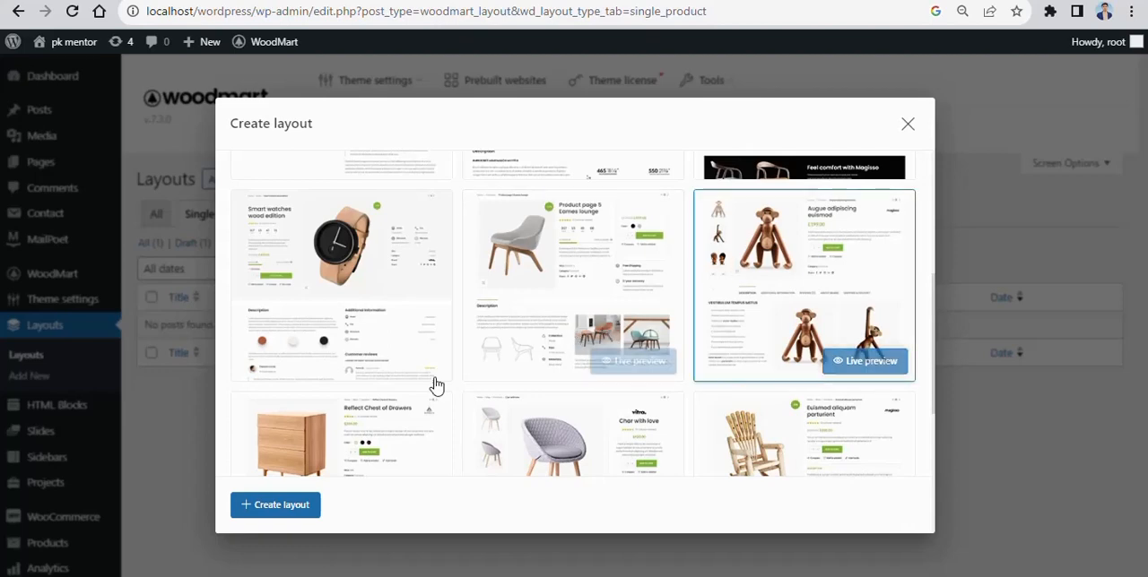
pyautogui.click(278, 504)
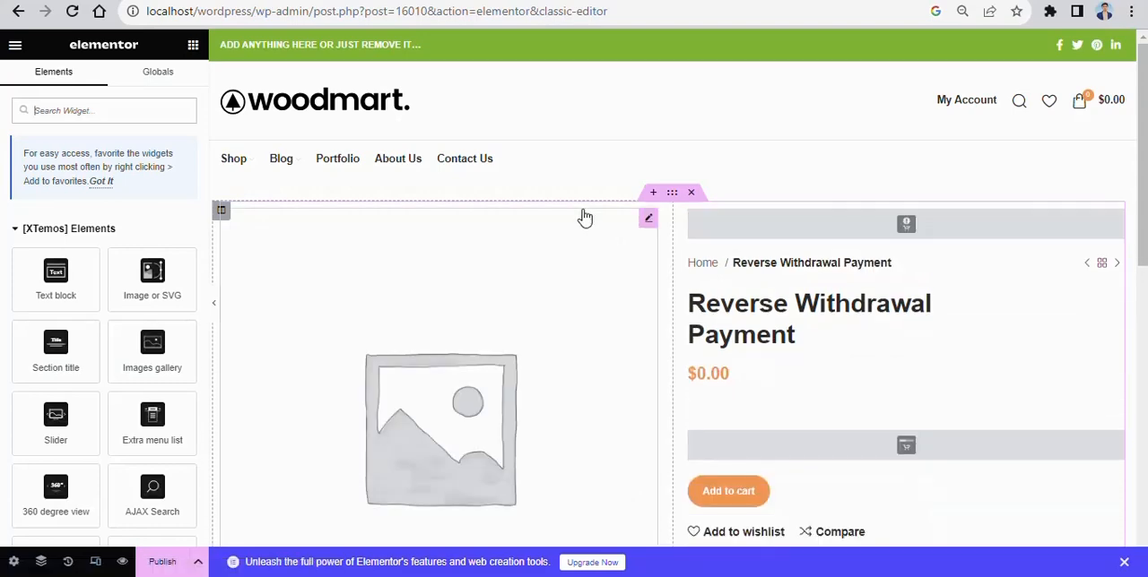
# - Look through the single product layout, from the product image and details to the description and related products
pyautogui.scroll(-2, 586, 217)
pyautogui.scroll(-1, 628, 211)
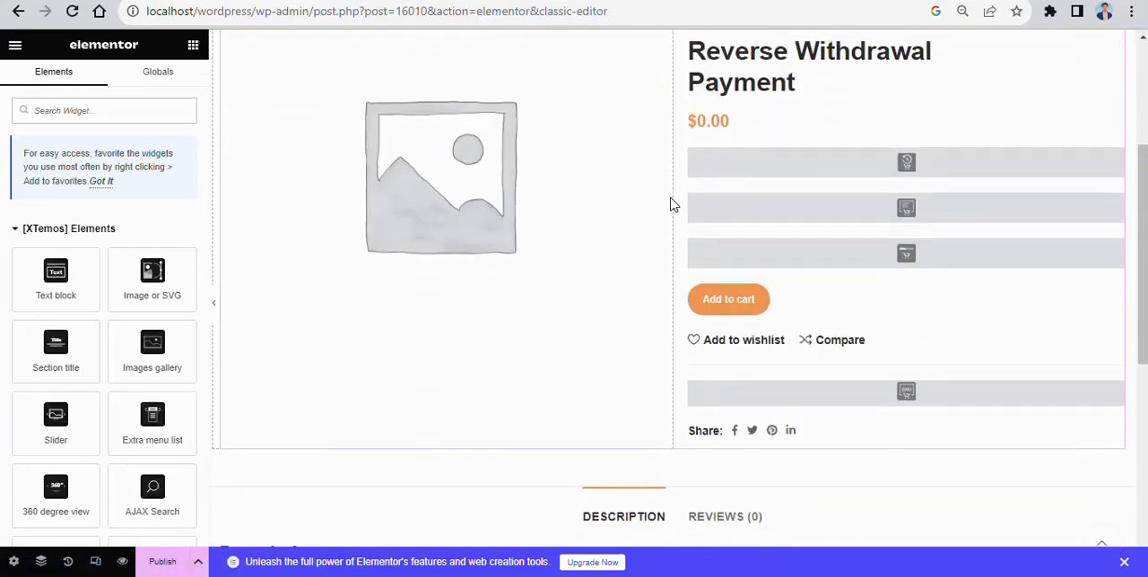
pyautogui.scroll(-5, 625, 212)
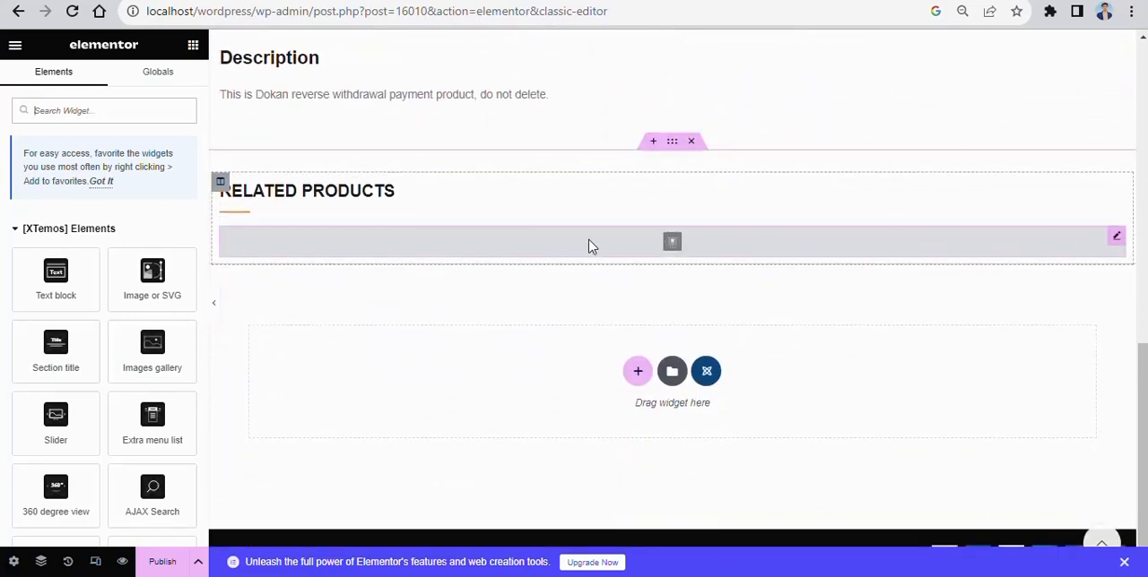
pyautogui.scroll(3, 589, 247)
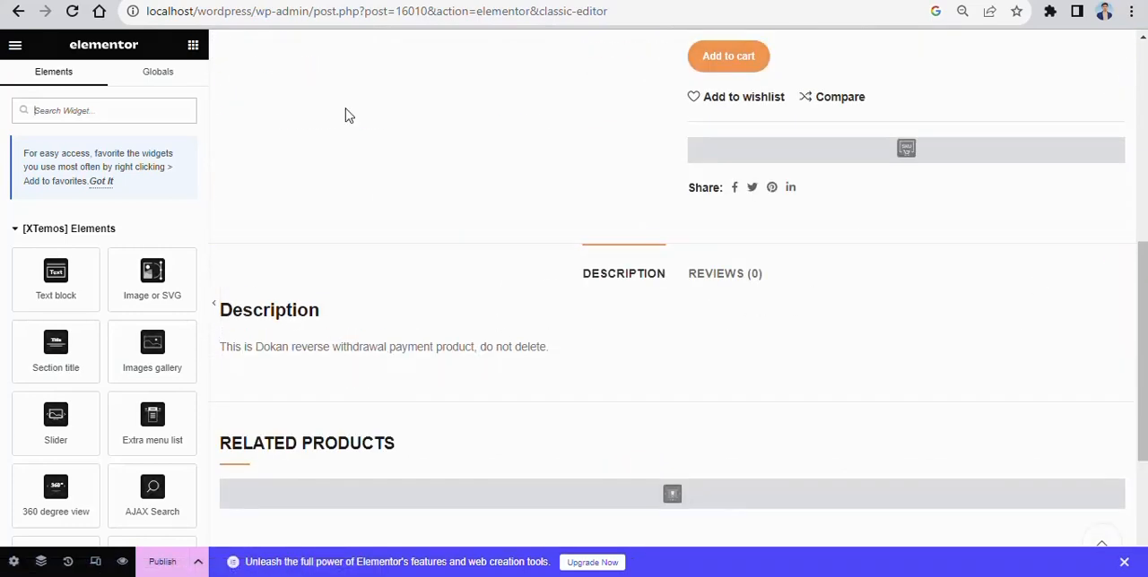
pyautogui.scroll(2, 349, 116)
# - Write the note "IN THIS LAYOUT YOU CAN ADD OR REMOVE THE WIDGETS AS PER YOUE REQUIREMENTS" in the browser's address bar
pyautogui.tripleClick(367, 11)
pyautogui.press('BackSpace')
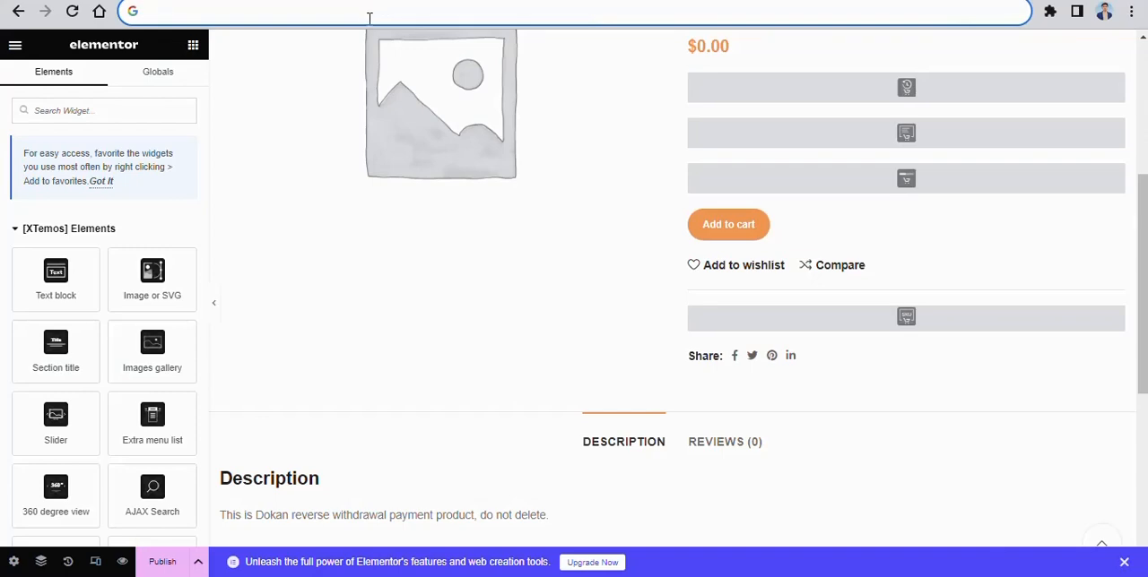
pyautogui.hotkey('ctrl', '-')
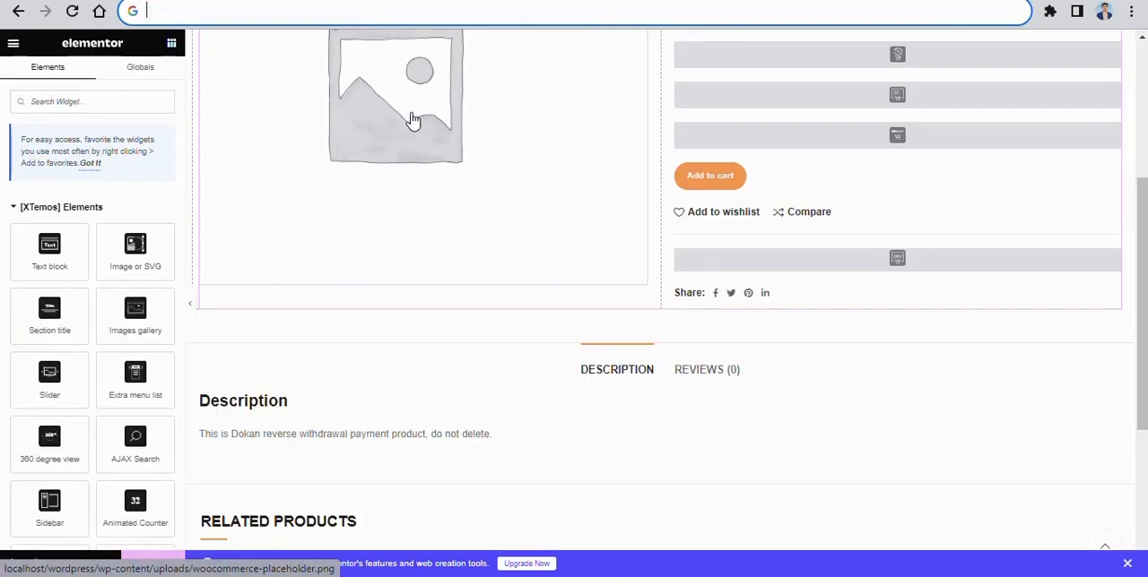
pyautogui.scroll(-2, 423, 87)
pyautogui.scroll(4, 415, 77)
pyautogui.scroll(1, 405, 46)
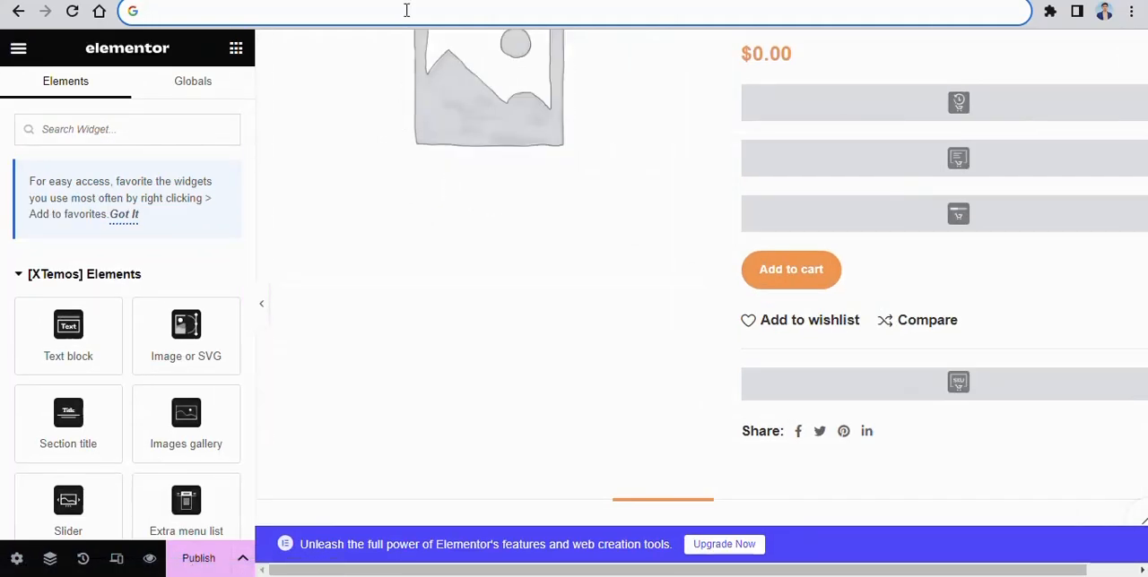
pyautogui.write('IN HTS')
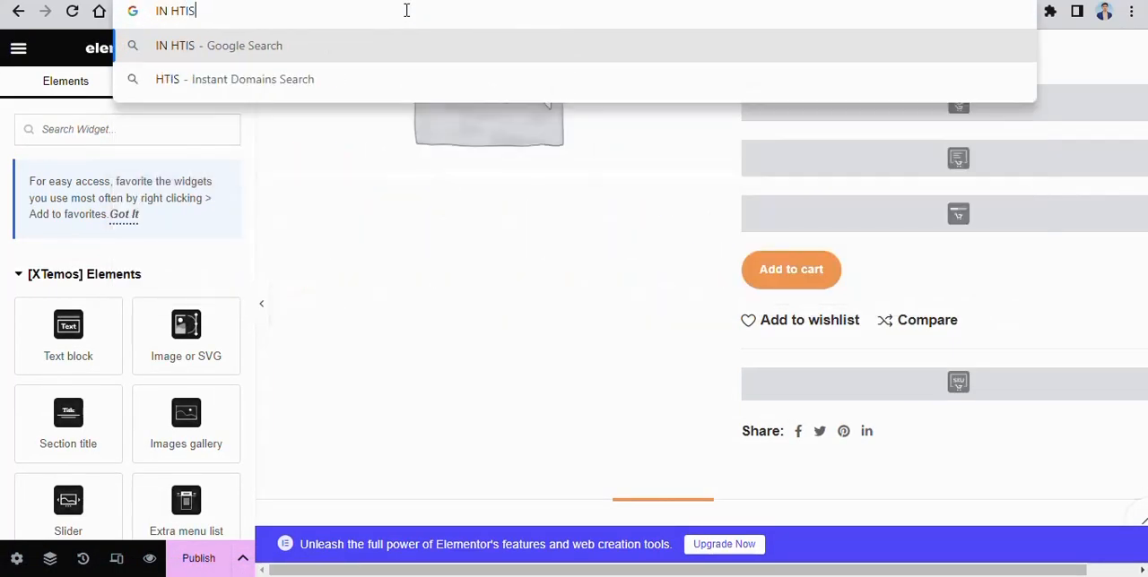
pyautogui.press('BackSpace')
pyautogui.press('BackSpace')
pyautogui.press('BackSpace')
pyautogui.write('THIS LAYO')
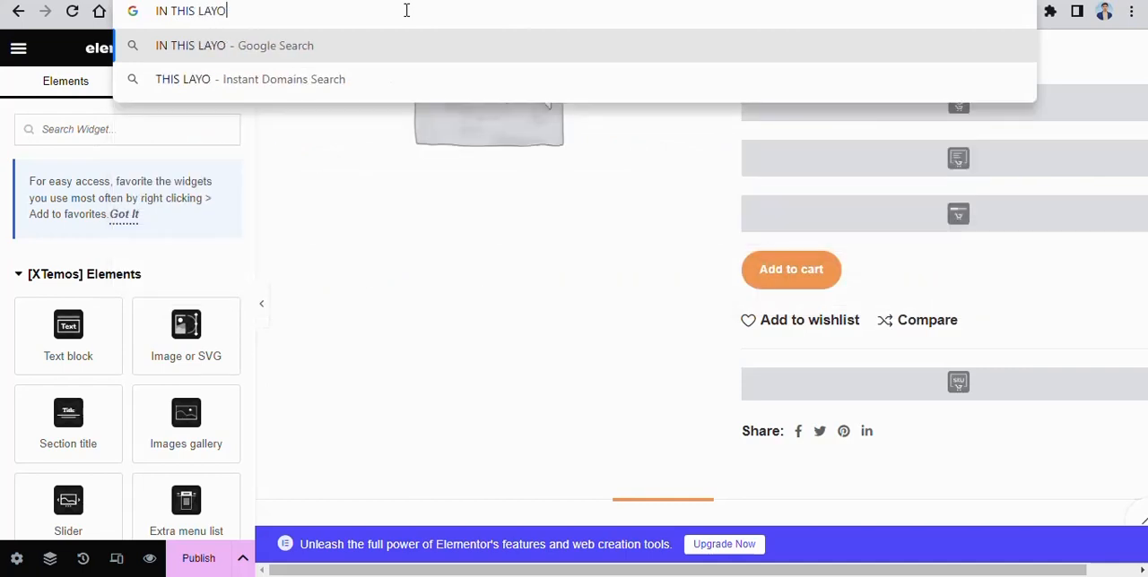
pyautogui.write('UT YOU CAN ADD IR')
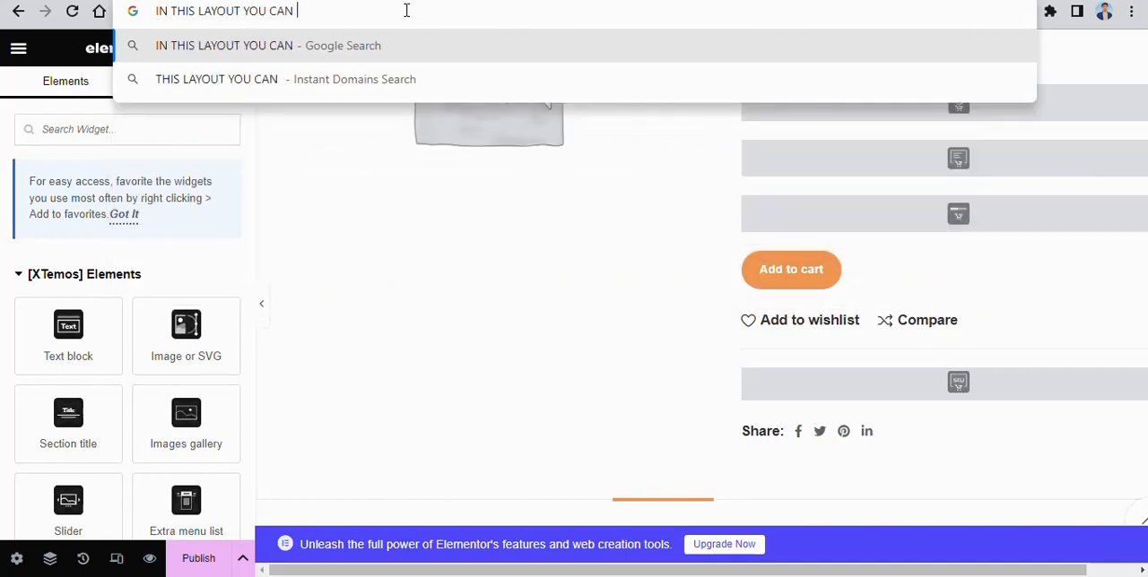
pyautogui.press('BackSpace')
pyautogui.press('BackSpace')
pyautogui.press('BackSpace')
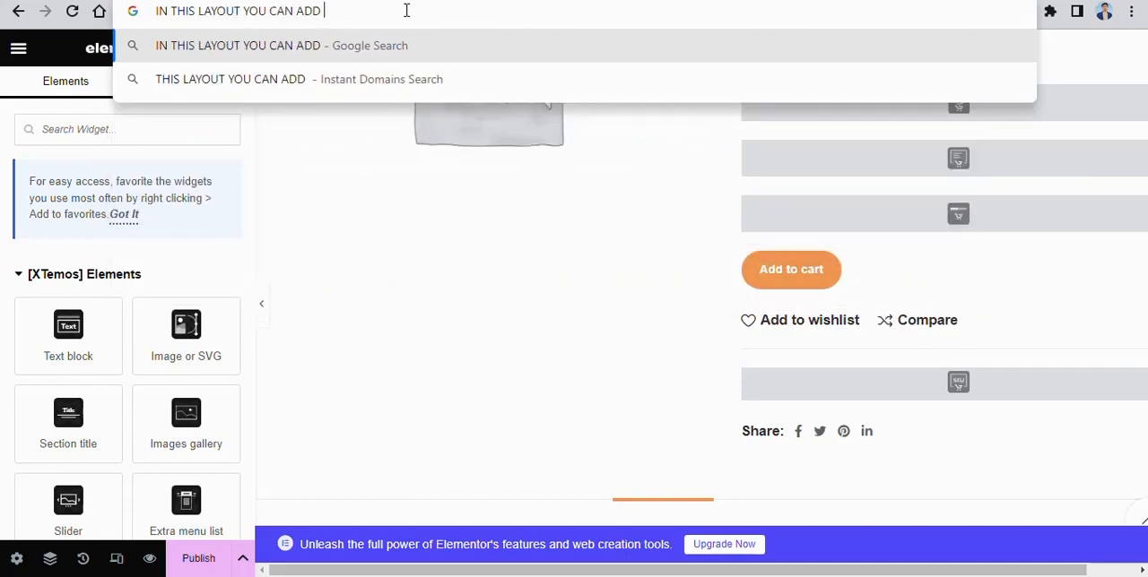
pyautogui.write('OR REMOVE T')
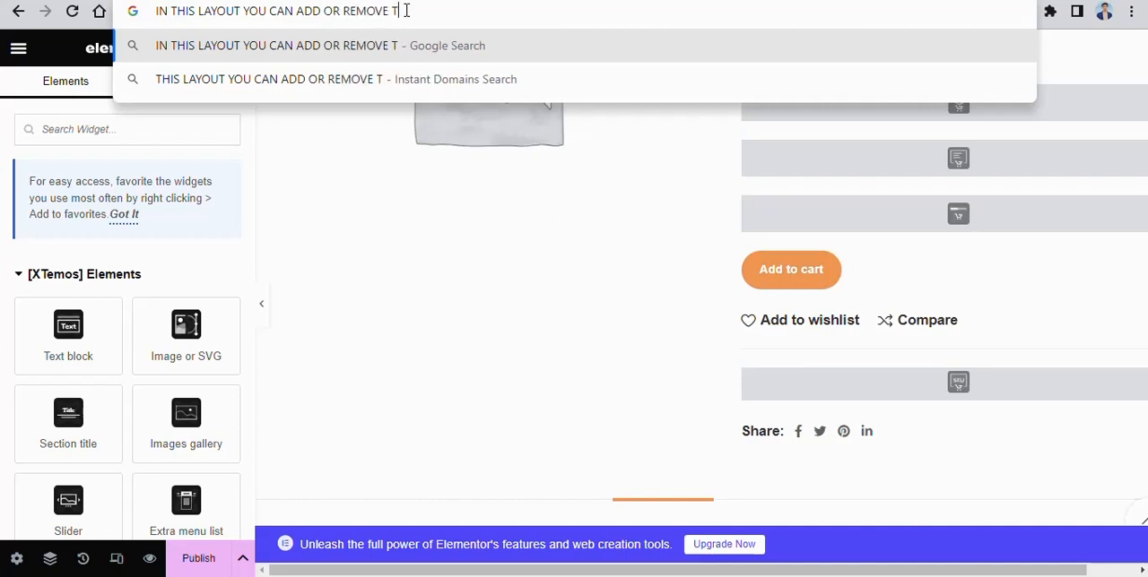
pyautogui.write('HE WIDGETS ')
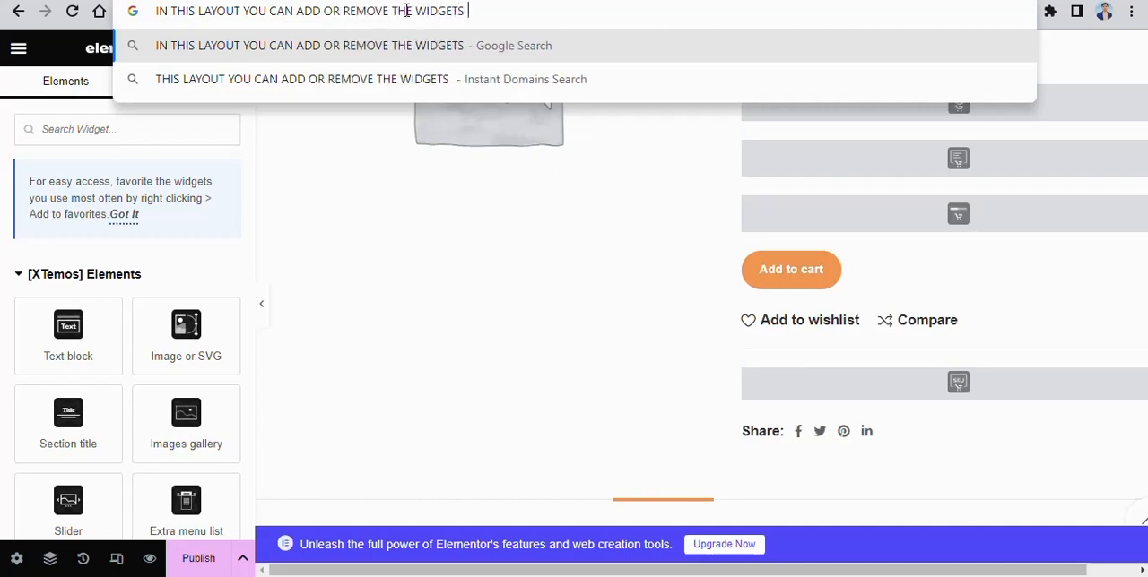
pyautogui.write('AS PER YOUE ')
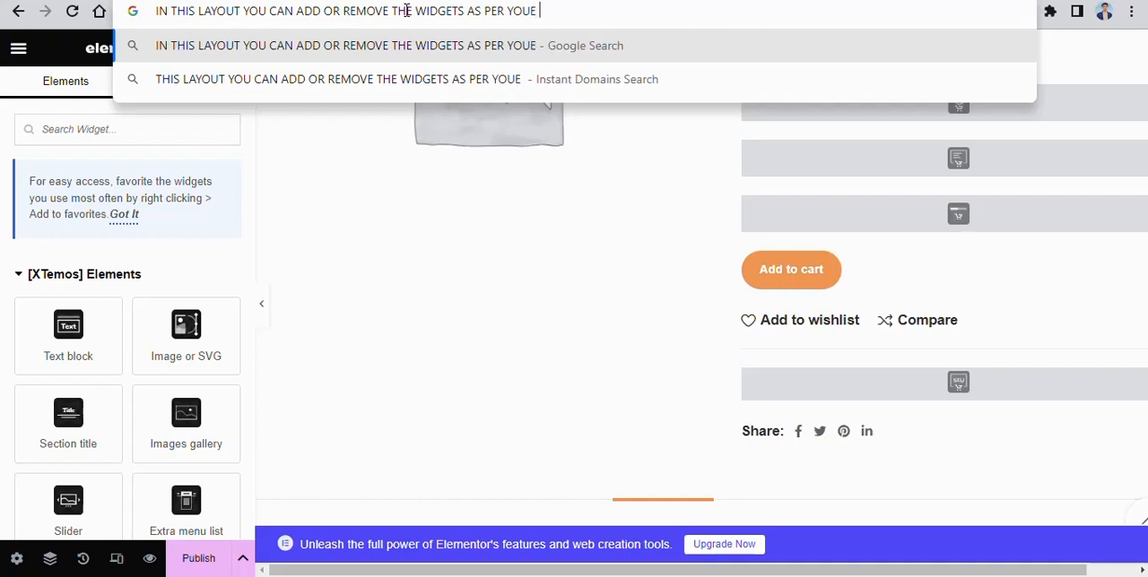
pyautogui.write('REUI')
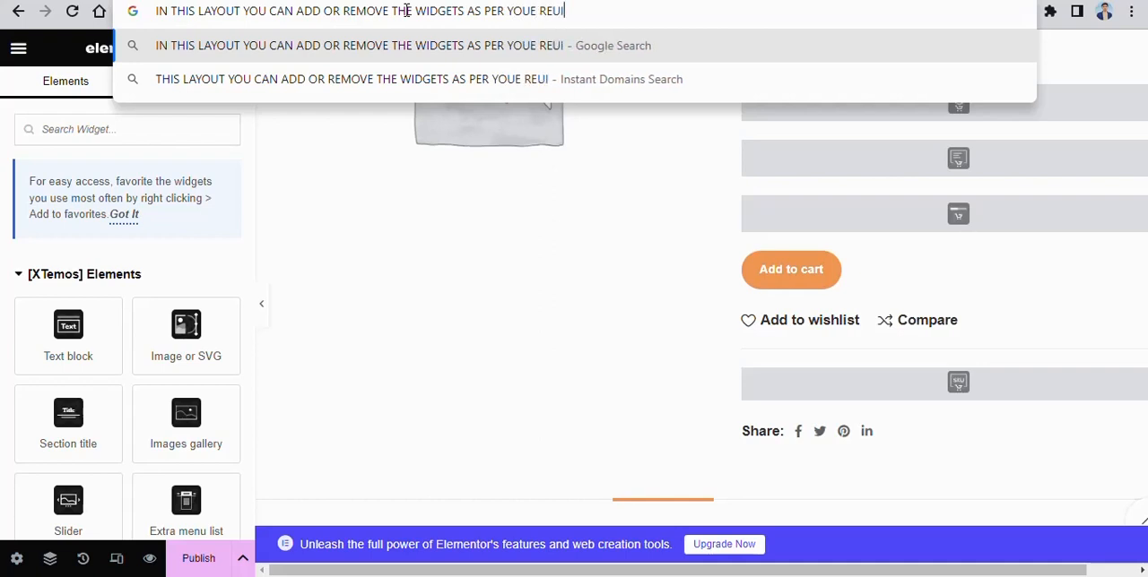
pyautogui.write('REMENTS')
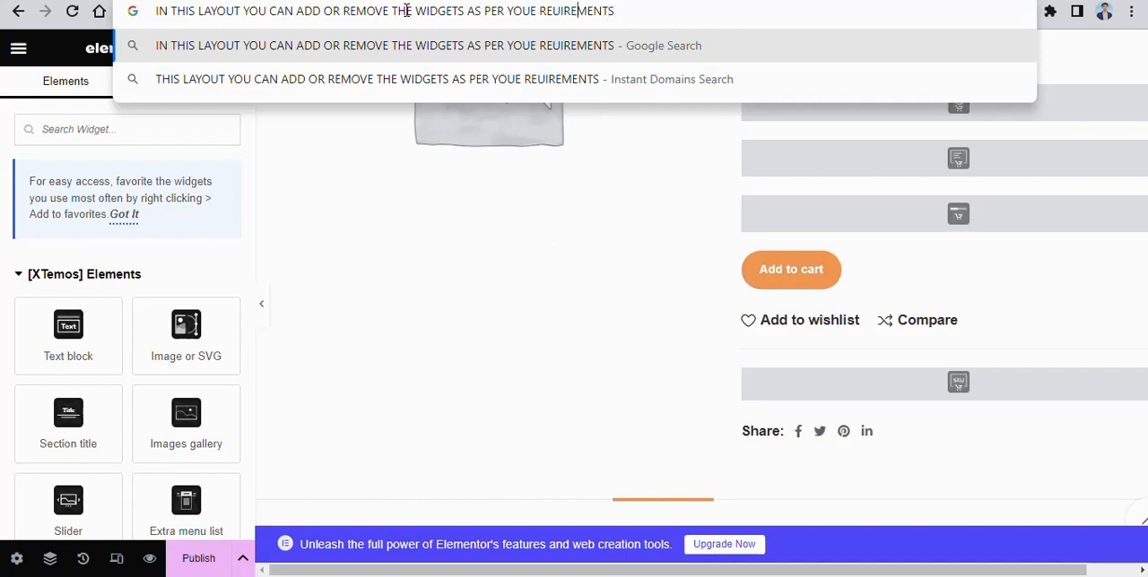
pyautogui.write('Q')
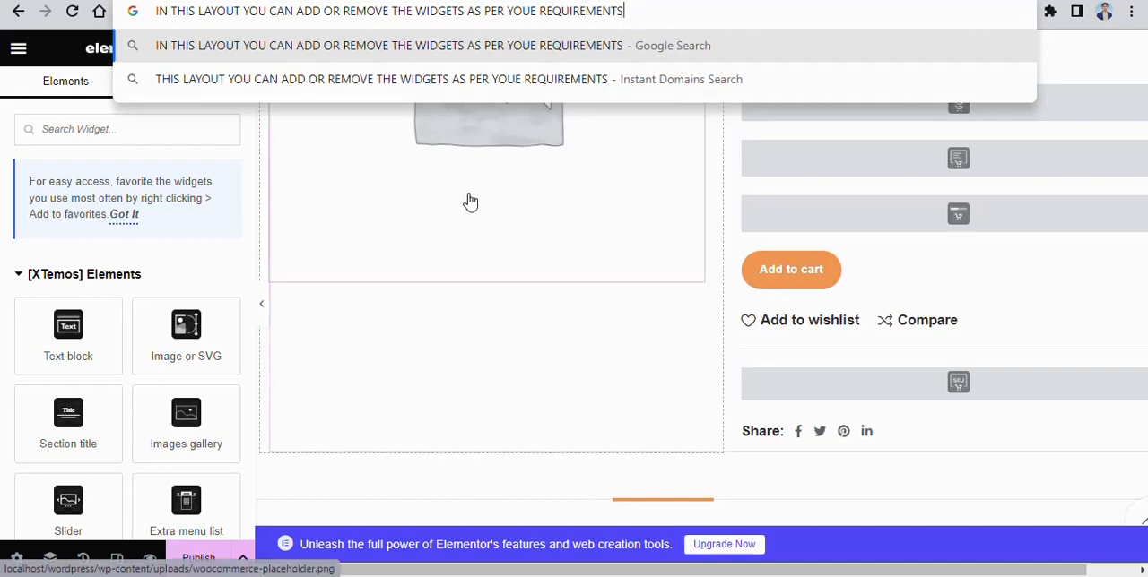
# - Look through the single product layout, from the add-to-cart area to the description, related products and empty widget area
pyautogui.scroll(-2, 415, 215)
pyautogui.click(391, 233)
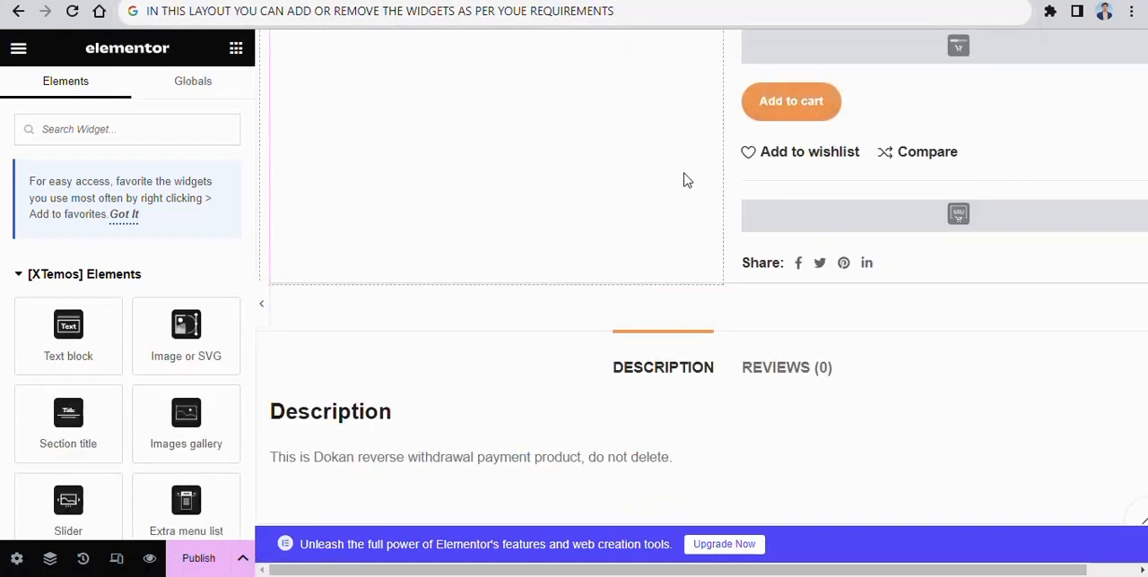
pyautogui.scroll(4, 1058, 90)
pyautogui.scroll(-3, 982, 122)
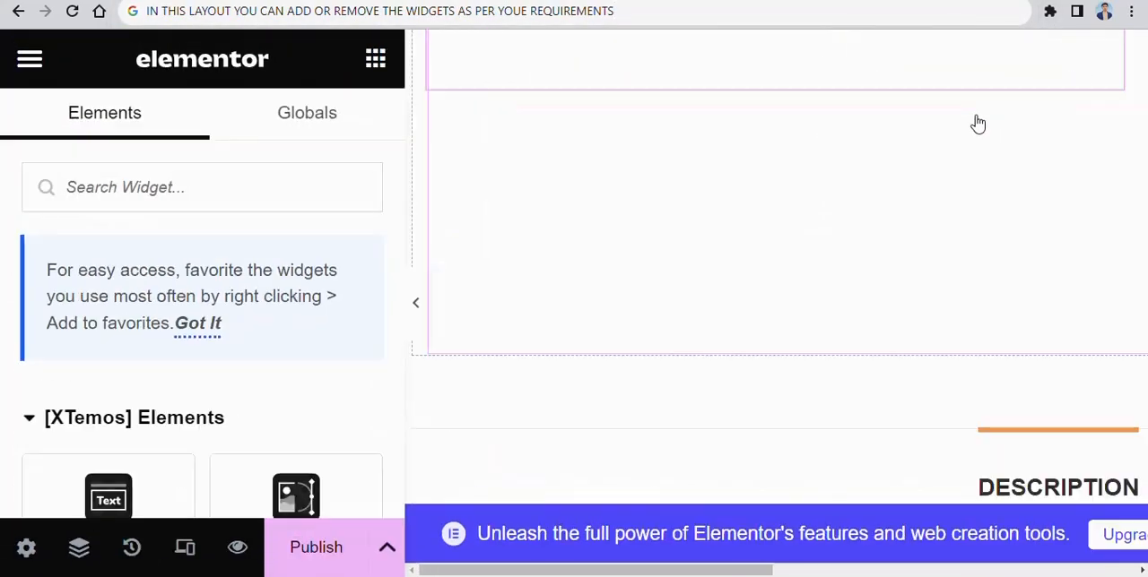
pyautogui.scroll(-3, 932, 150)
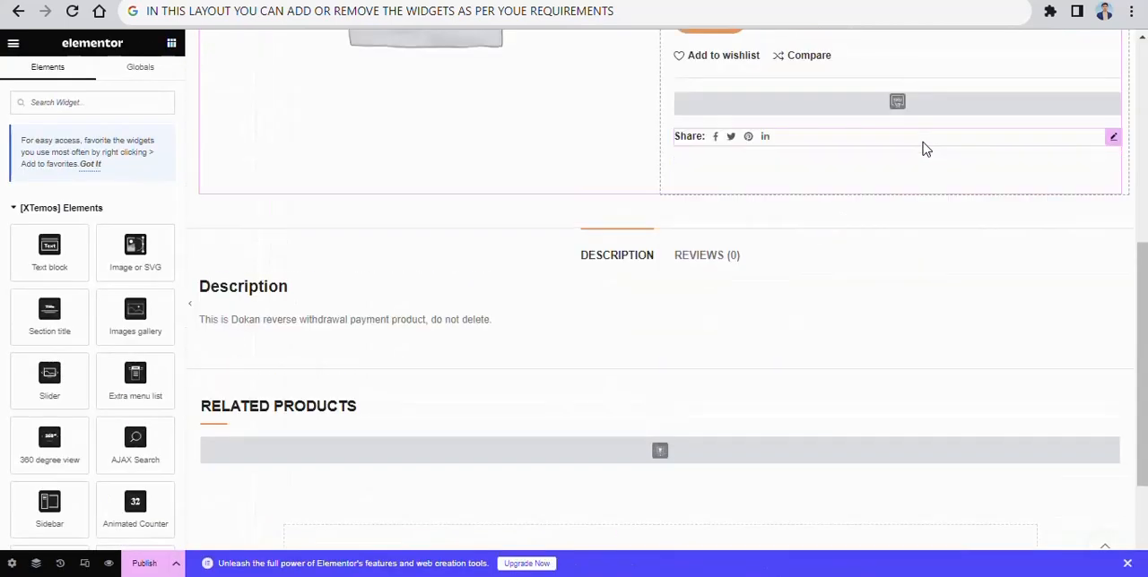
pyautogui.scroll(-3, 469, 206)
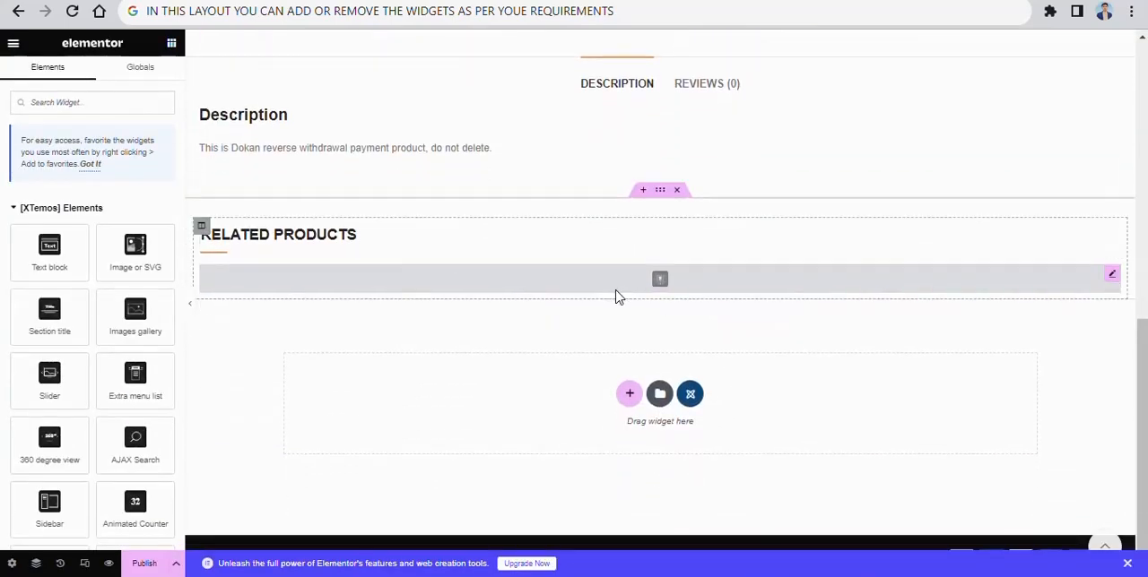
pyautogui.scroll(2, 606, 216)
pyautogui.scroll(-1, 608, 215)
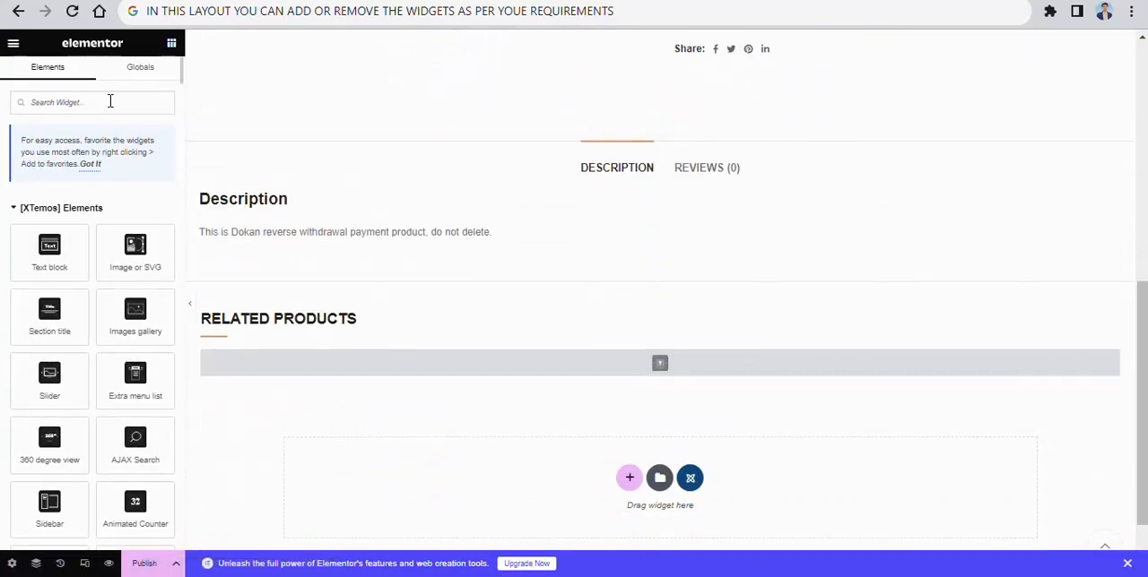
# - Open the settings of the Product tabs widget and of the Product meta widget to view their options
pyautogui.click(1112, 151)
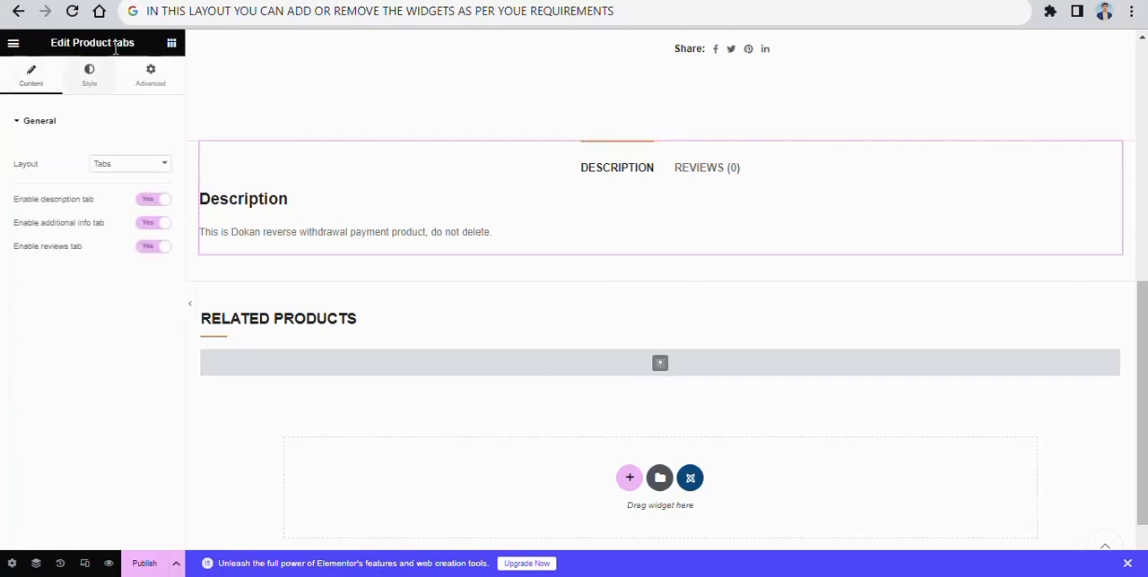
pyautogui.scroll(3, 964, 153)
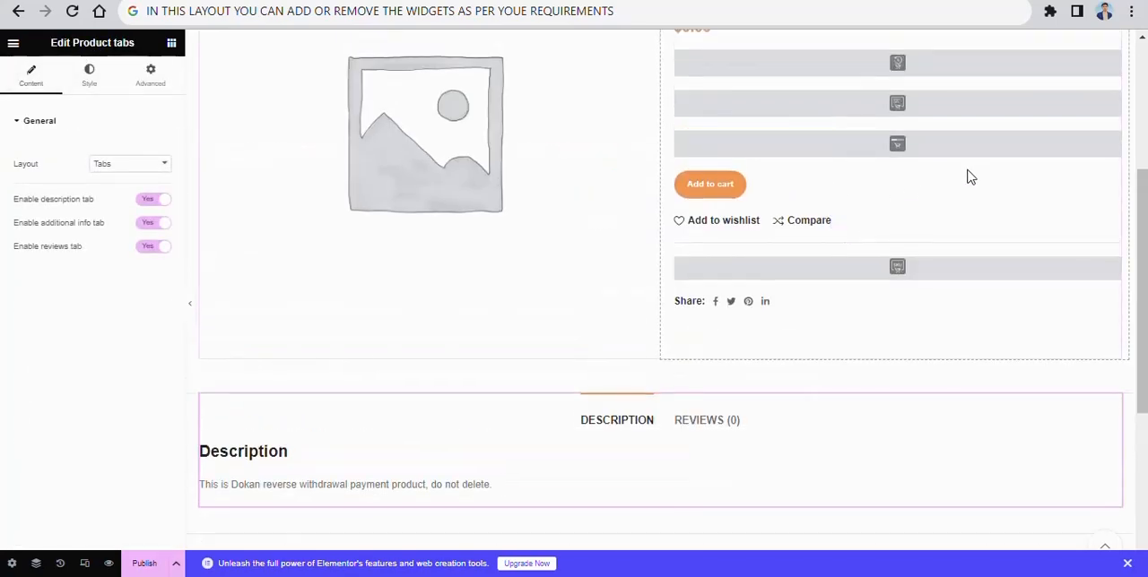
pyautogui.click(1108, 269)
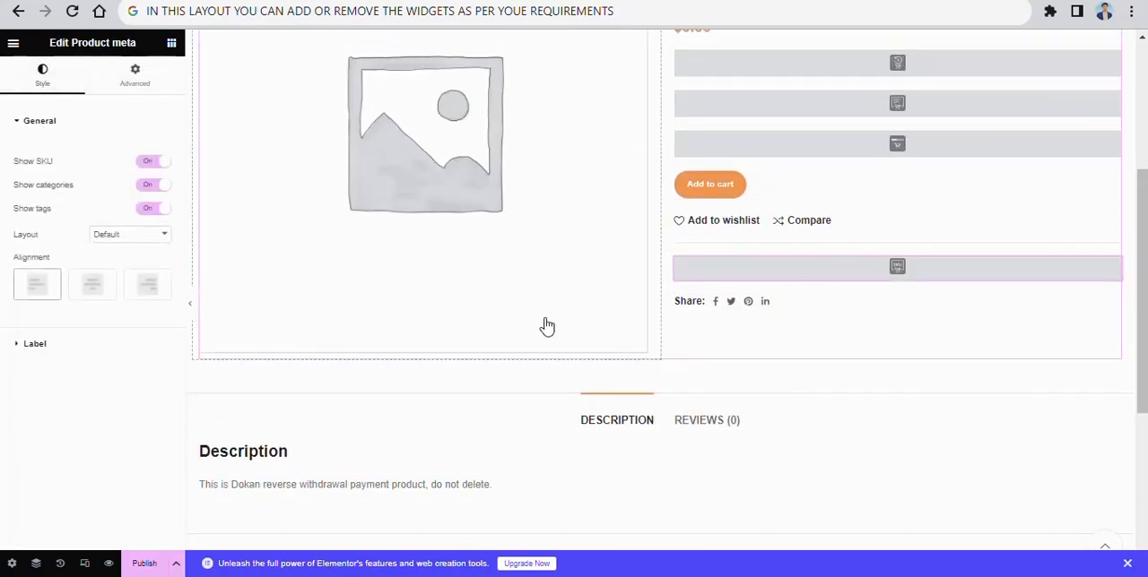
pyautogui.scroll(-1, 545, 326)
# - Find the Product filters widget among the product widgets and insert it above the Related Products heading
pyautogui.click(171, 45)
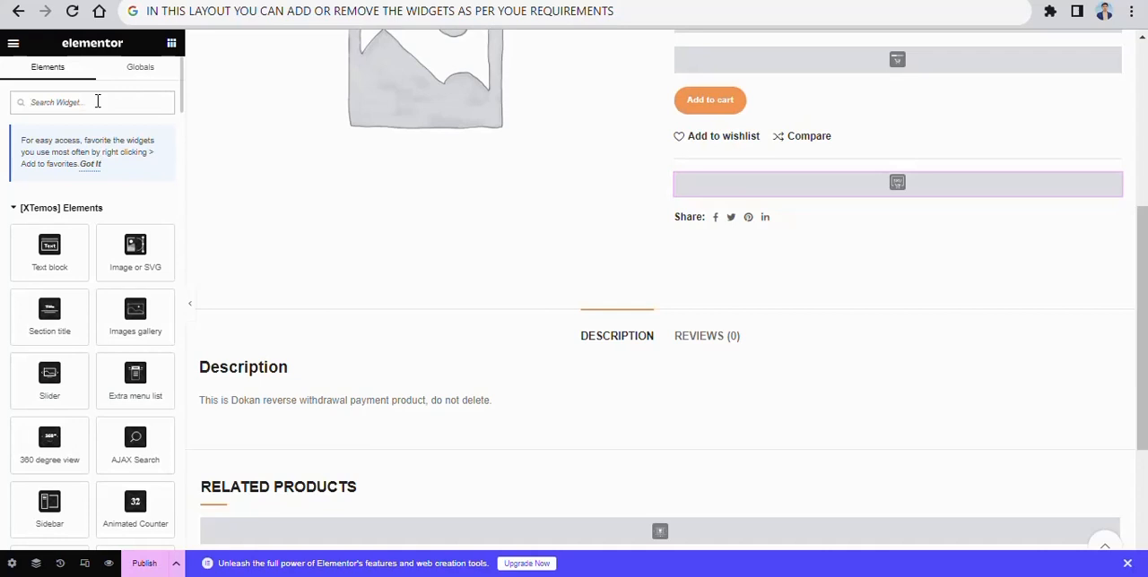
pyautogui.write('prod')
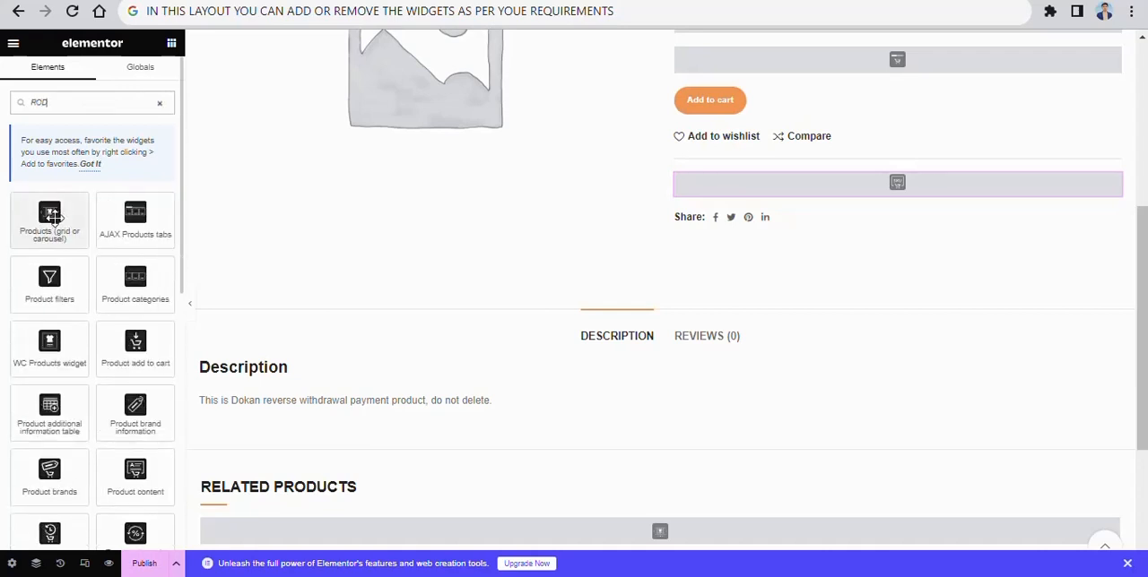
pyautogui.scroll(-3, 120, 226)
pyautogui.scroll(1, 141, 230)
pyautogui.scroll(3, 659, 402)
pyautogui.scroll(-6, 646, 395)
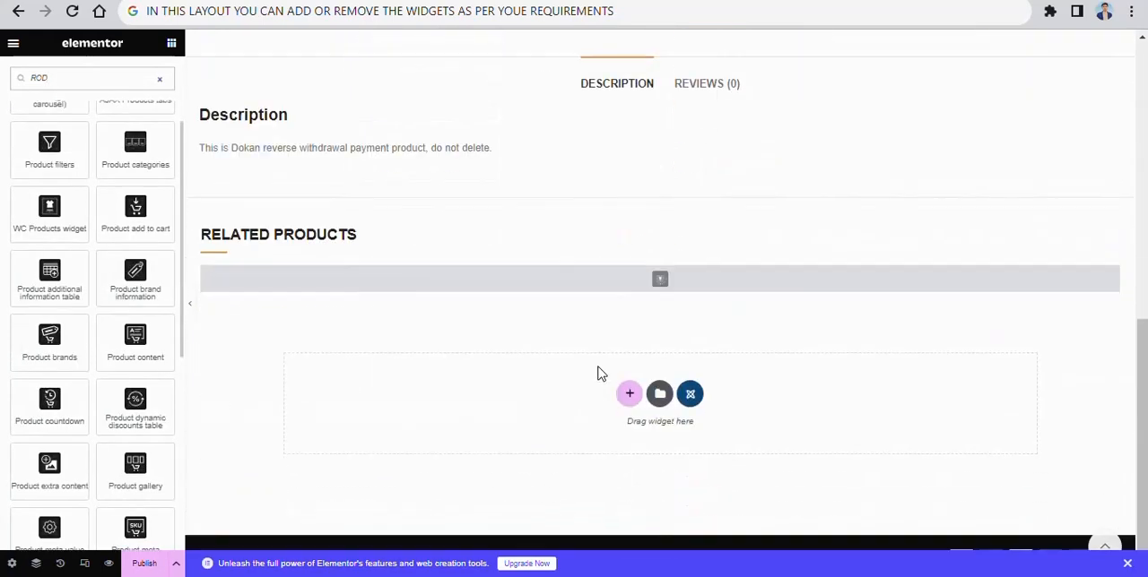
pyautogui.moveTo(56, 159); pyautogui.dragTo(661, 235)
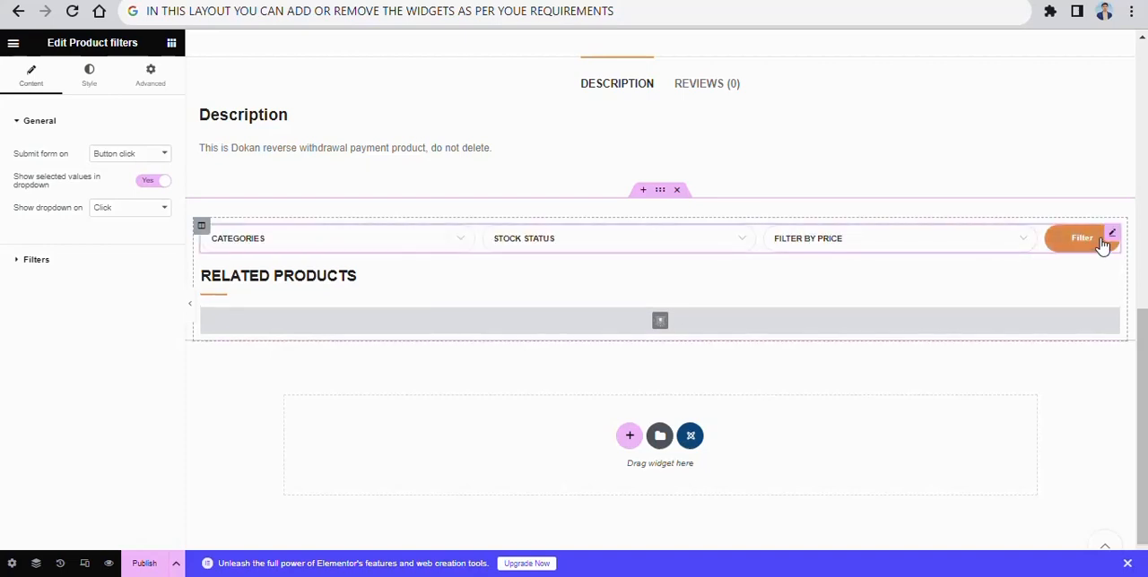
# - Delete the Related Products section and insert a new single-column section above the description tabs
pyautogui.click(676, 193)
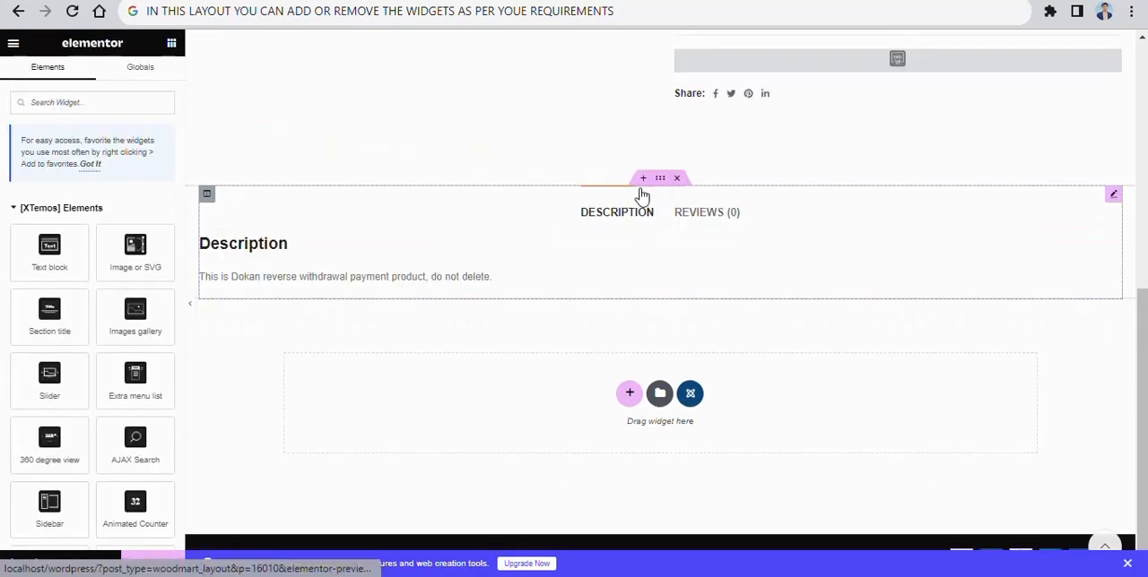
pyautogui.click(644, 178)
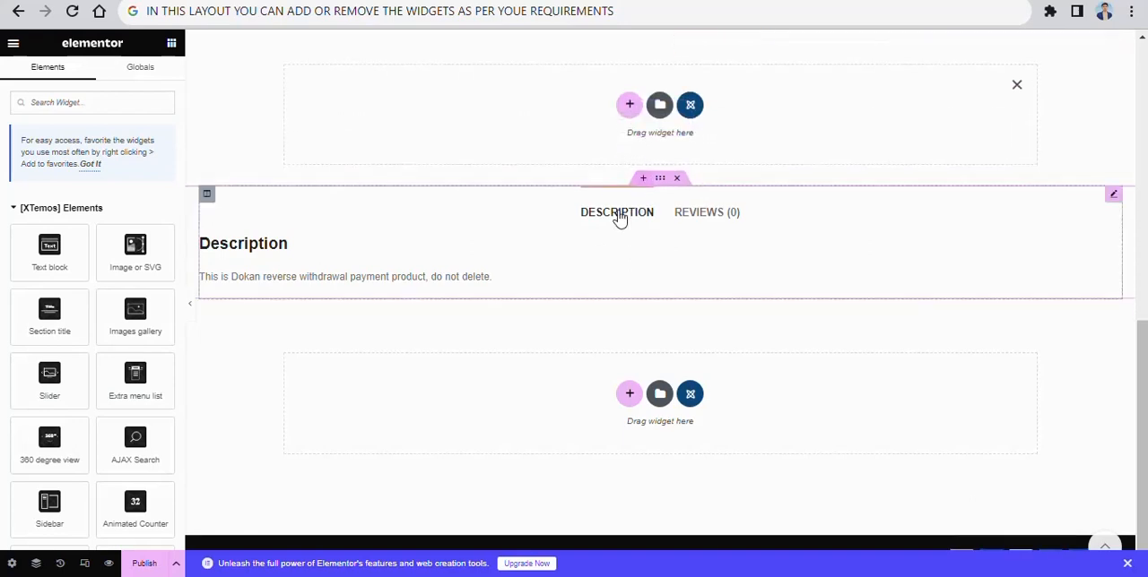
pyautogui.click(627, 105)
pyautogui.click(494, 232)
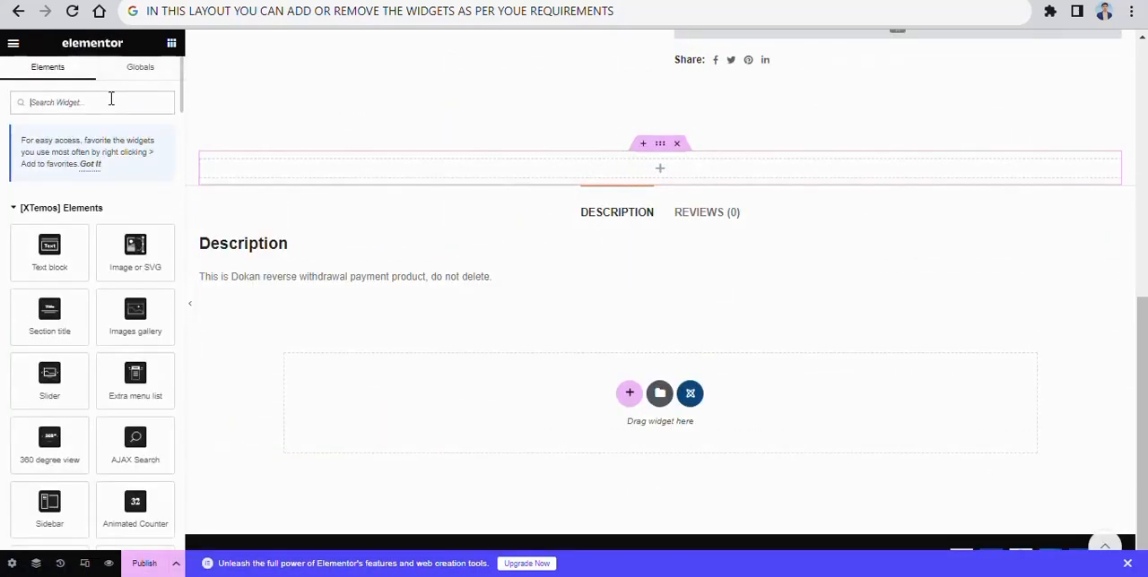
# - Insert the Products (grid or carousel) widget into the empty section above the description and set its data source to Bestsellers
pyautogui.write('GRID')
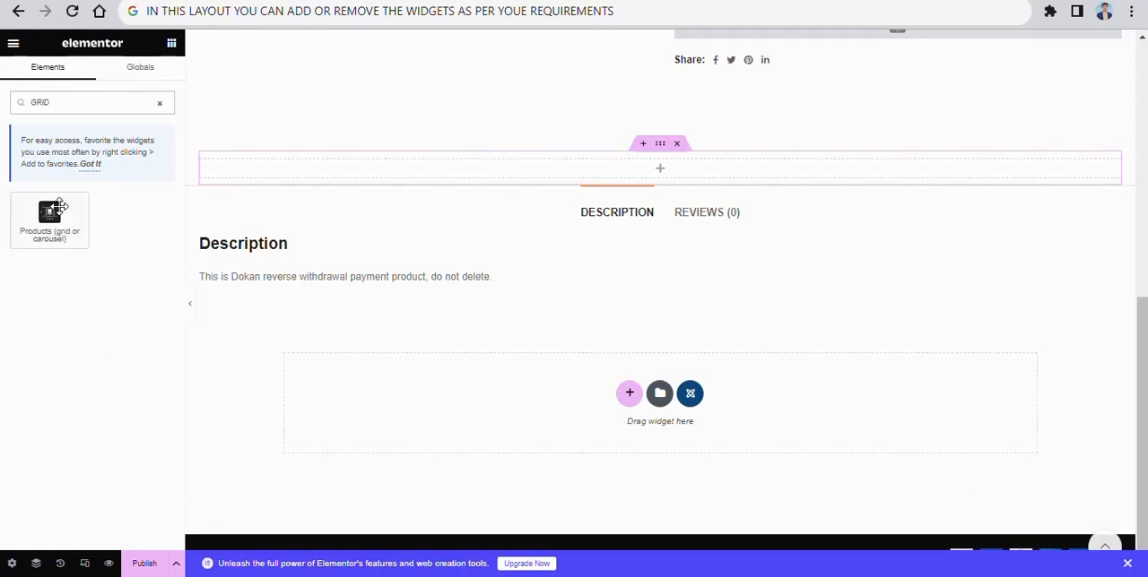
pyautogui.moveTo(55, 208); pyautogui.dragTo(663, 163)
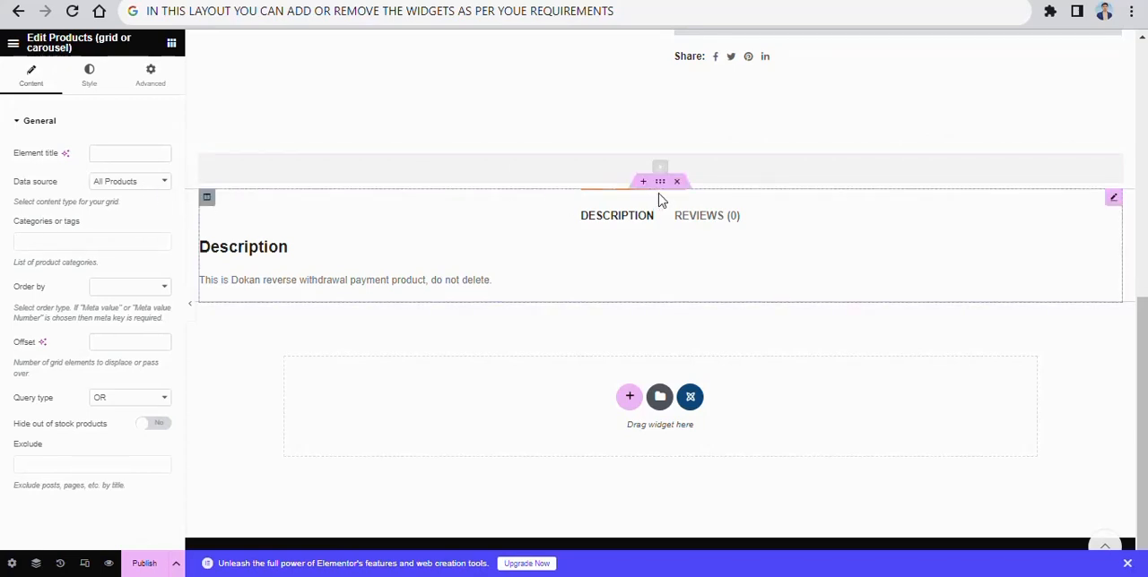
pyautogui.click(159, 183)
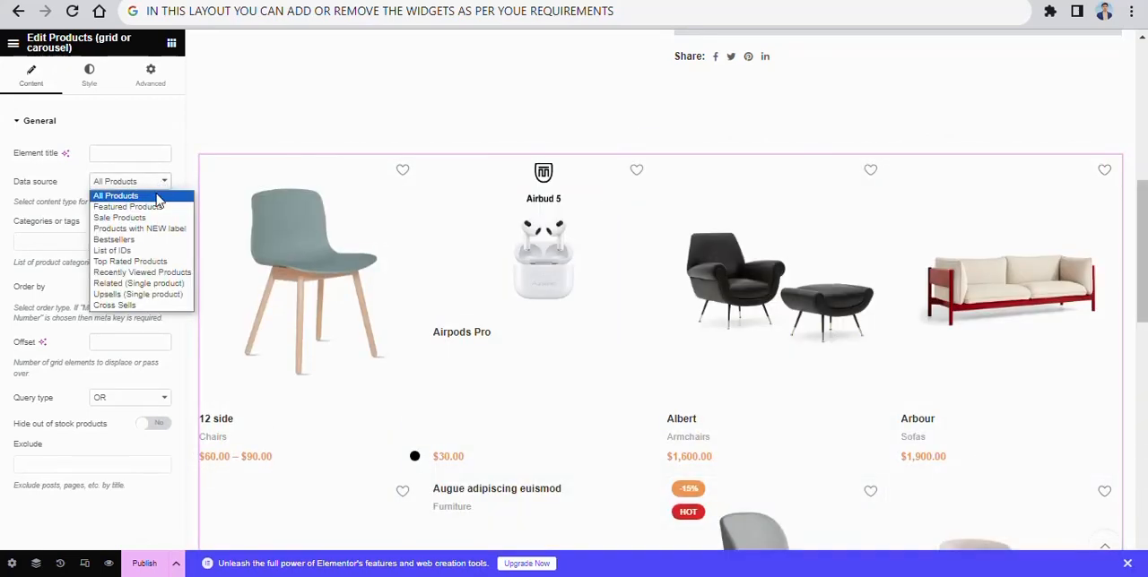
pyautogui.click(130, 242)
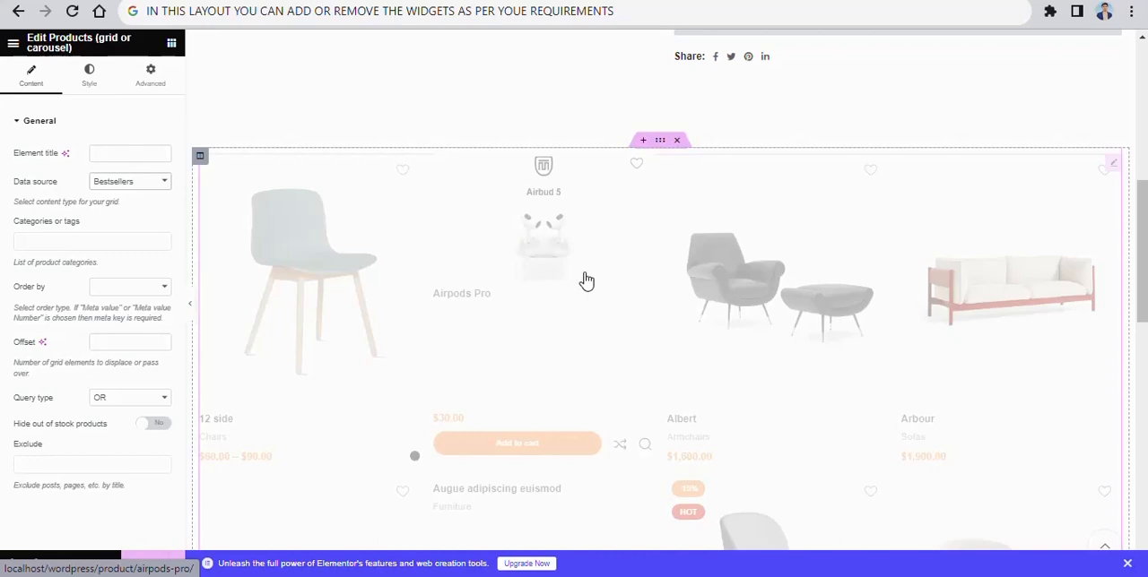
pyautogui.scroll(-4, 664, 350)
# - Insert a new single-column section at the start of the layout, above the product image and title
pyautogui.scroll(9, 617, 318)
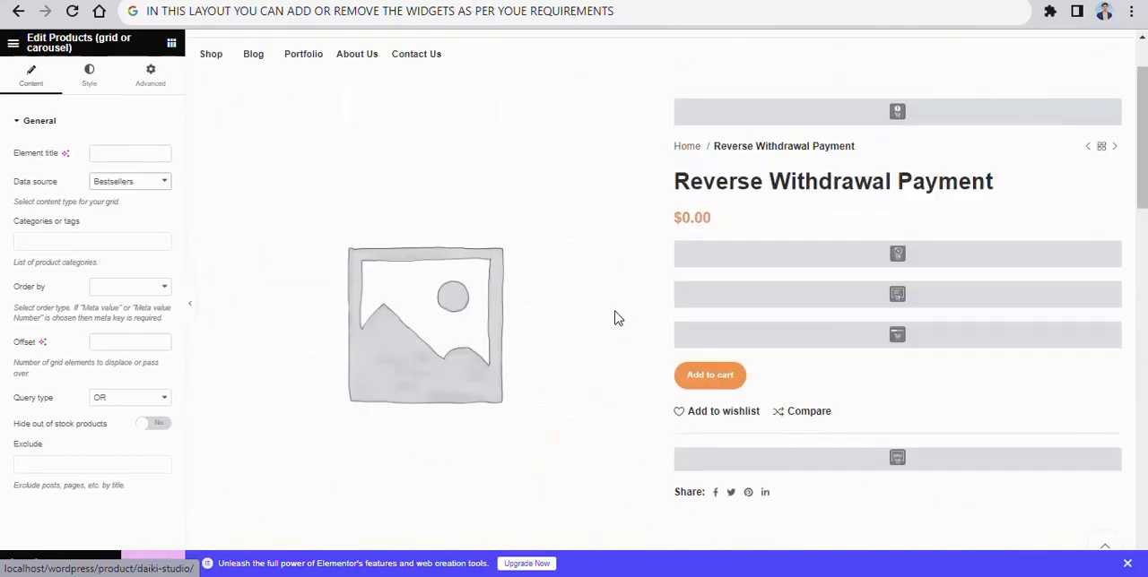
pyautogui.scroll(2, 617, 318)
pyautogui.click(647, 180)
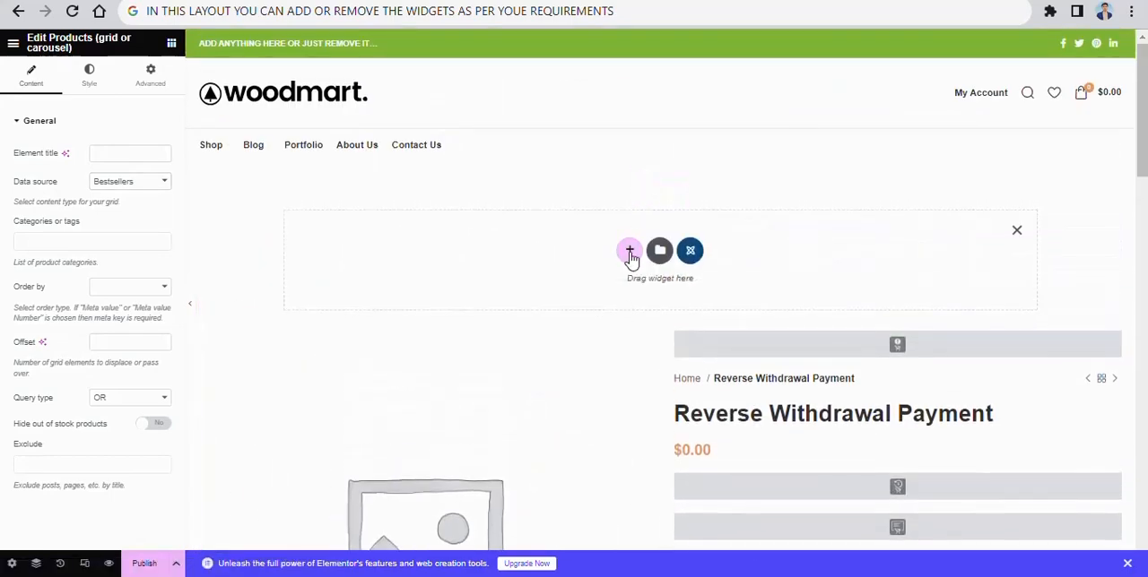
pyautogui.click(630, 254)
pyautogui.click(477, 283)
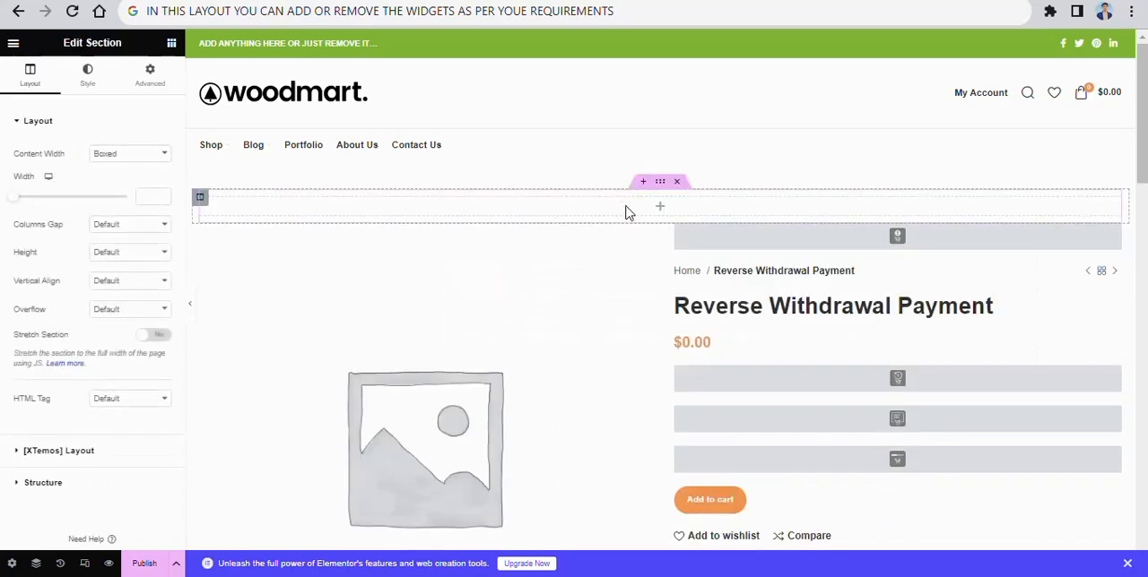
# - Insert a Heading widget into the empty section above the product image and set its title to "WELCOME TO PK MENTOR"
pyautogui.write('HEAD')
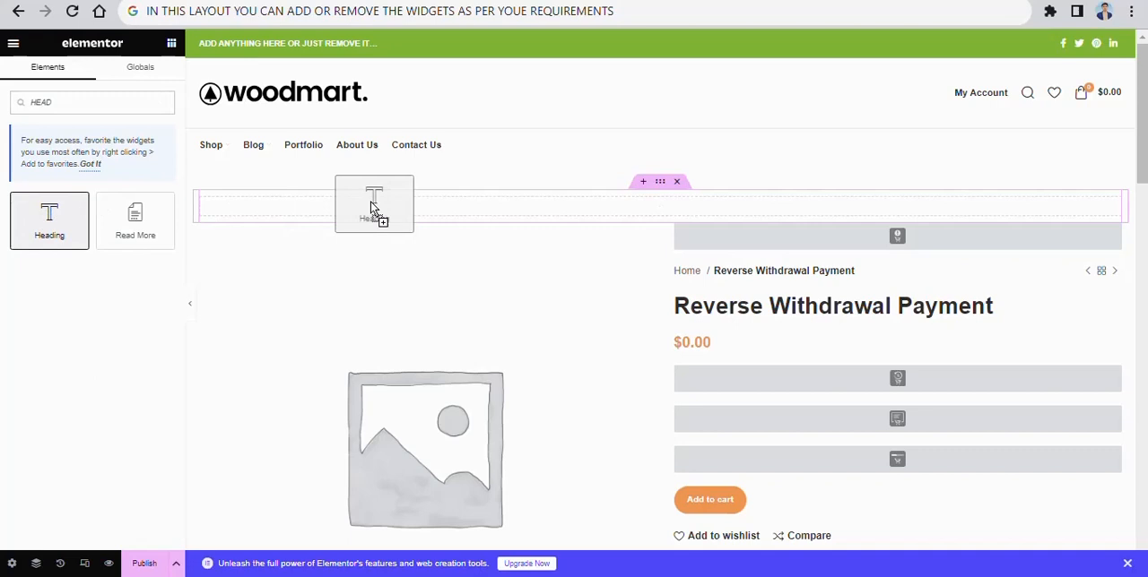
pyautogui.moveTo(374, 206); pyautogui.dragTo(618, 199)
pyautogui.doubleClick(68, 171)
pyautogui.tripleClick(76, 170)
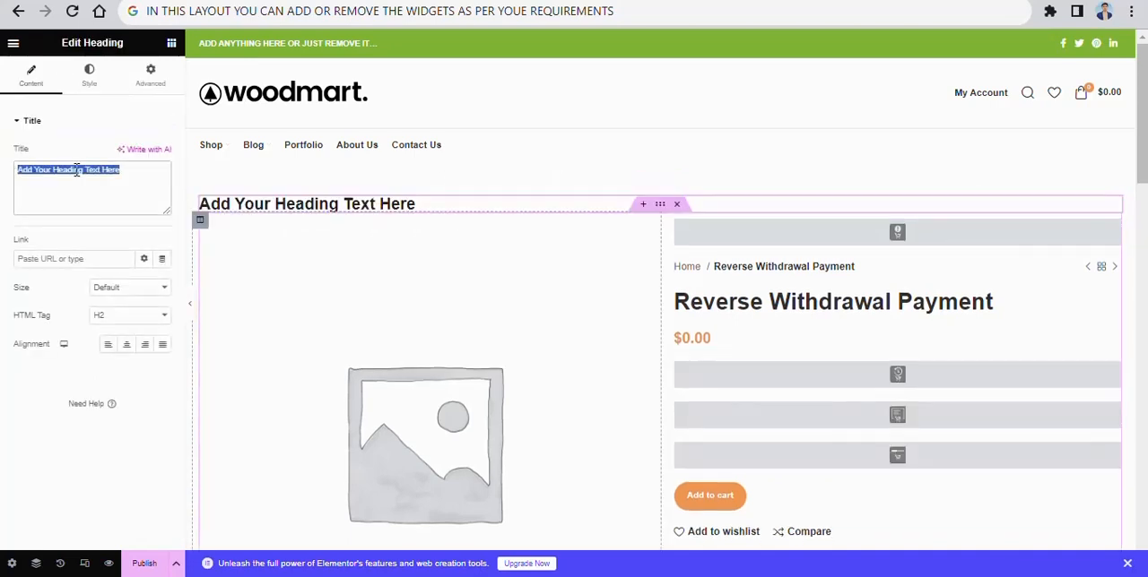
pyautogui.write('WELCOME ')
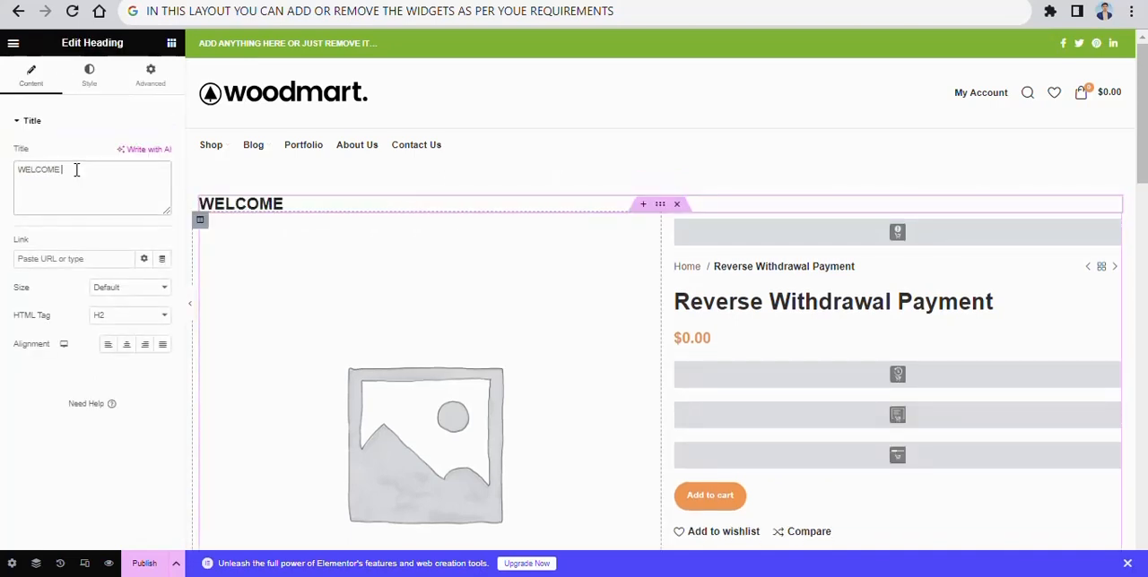
pyautogui.write('TO PK MENTOR')
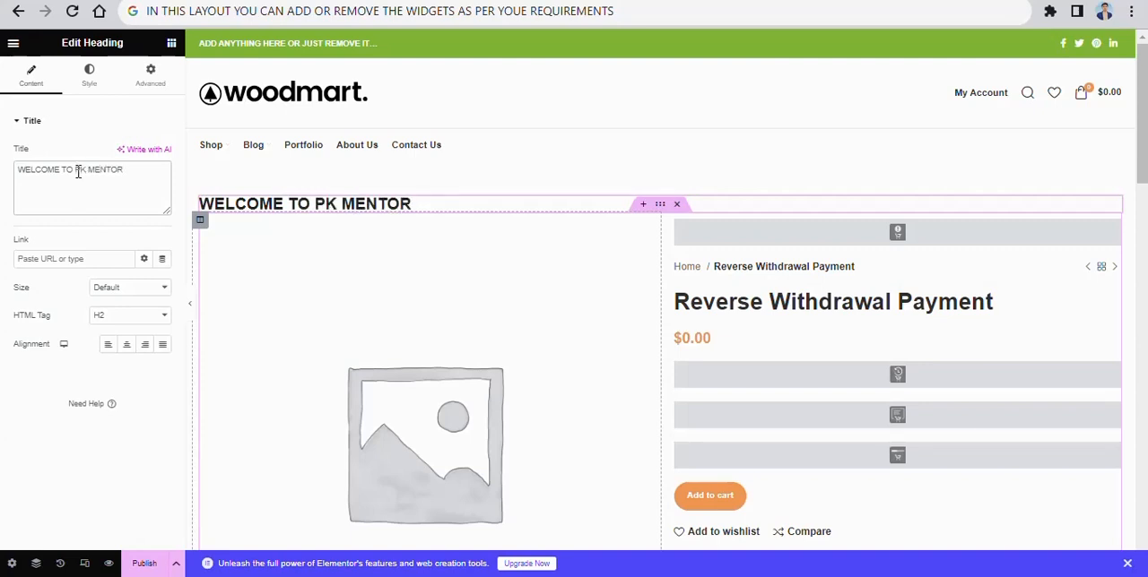
# - Publish the single product layout and review its live page down to the bestsellers grid and the Reviews and Shipping & Delivery tabs
pyautogui.click(146, 564)
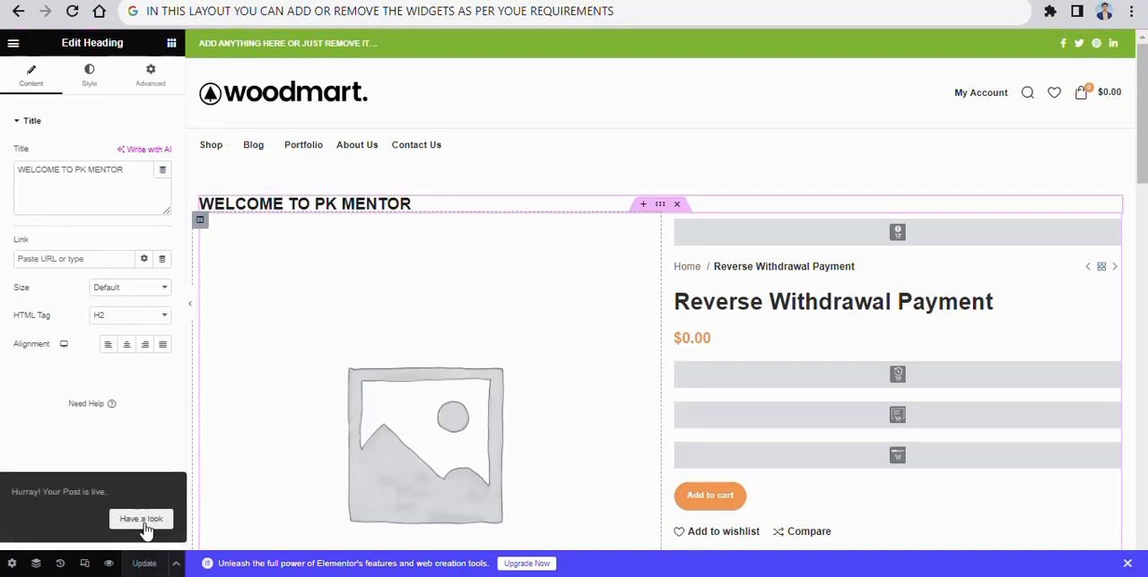
pyautogui.click(144, 522)
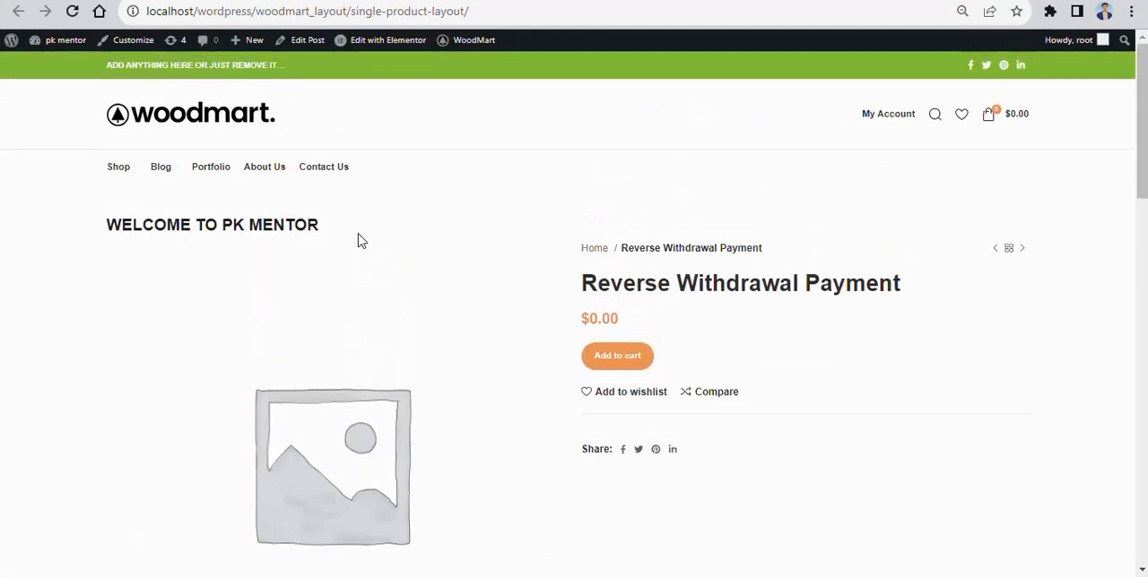
pyautogui.scroll(-12, 523, 230)
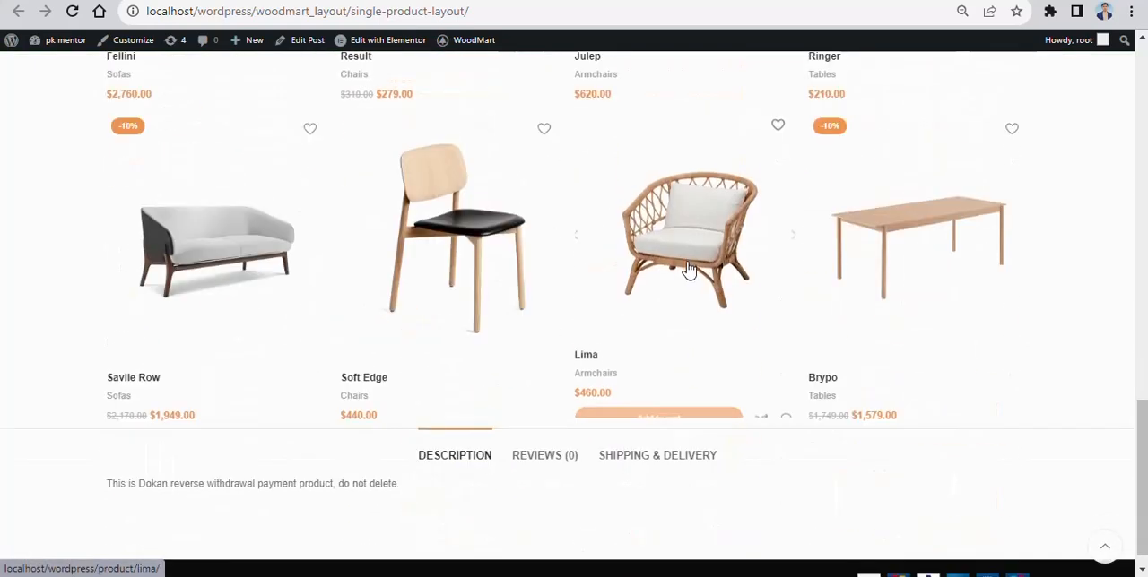
pyautogui.click(570, 442)
pyautogui.click(619, 437)
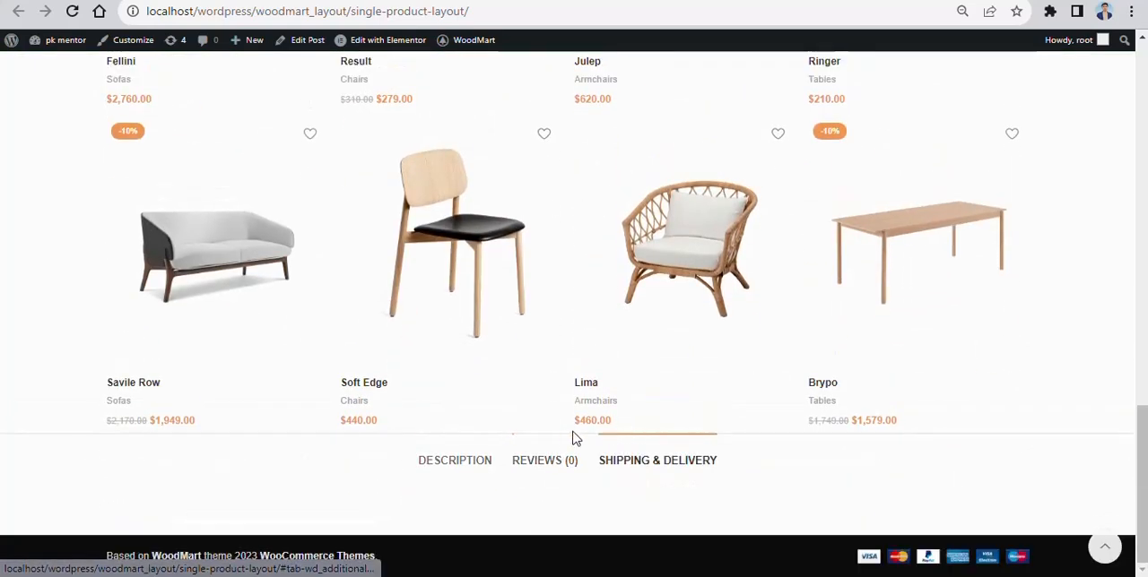
pyautogui.scroll(15, 565, 385)
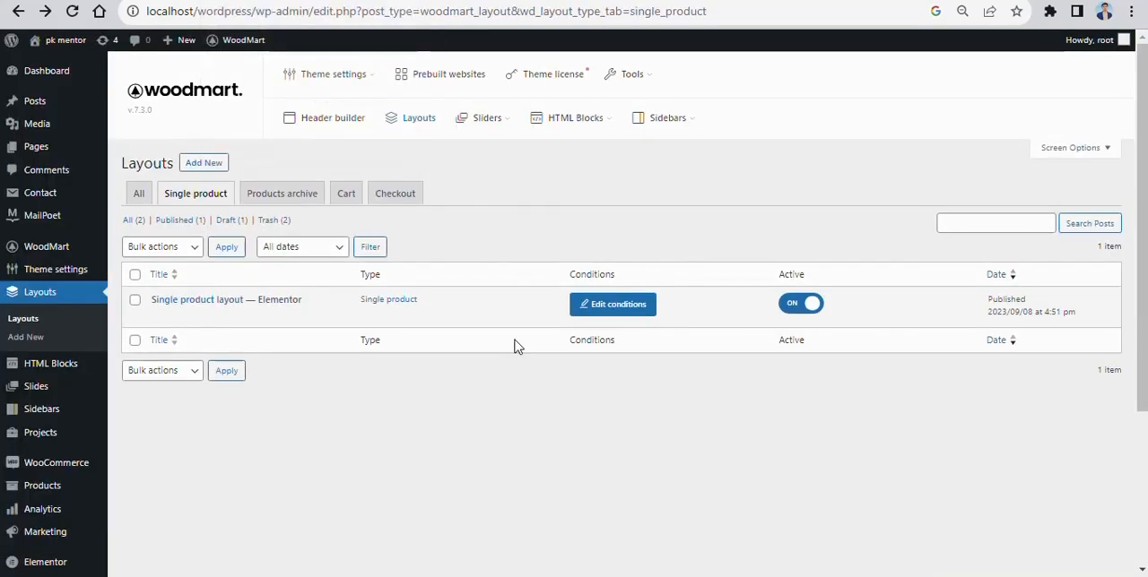
# - Deactivate the published single product layout in the layouts list
pyautogui.click(811, 303)
# - Replace the address bar text with "YOU CAN CREATE A LAYOUT FOR SPECIFIC PRODUCT OR SPECIFIC CATEGORY AS YOU WANT"
pyautogui.doubleClick(543, 12)
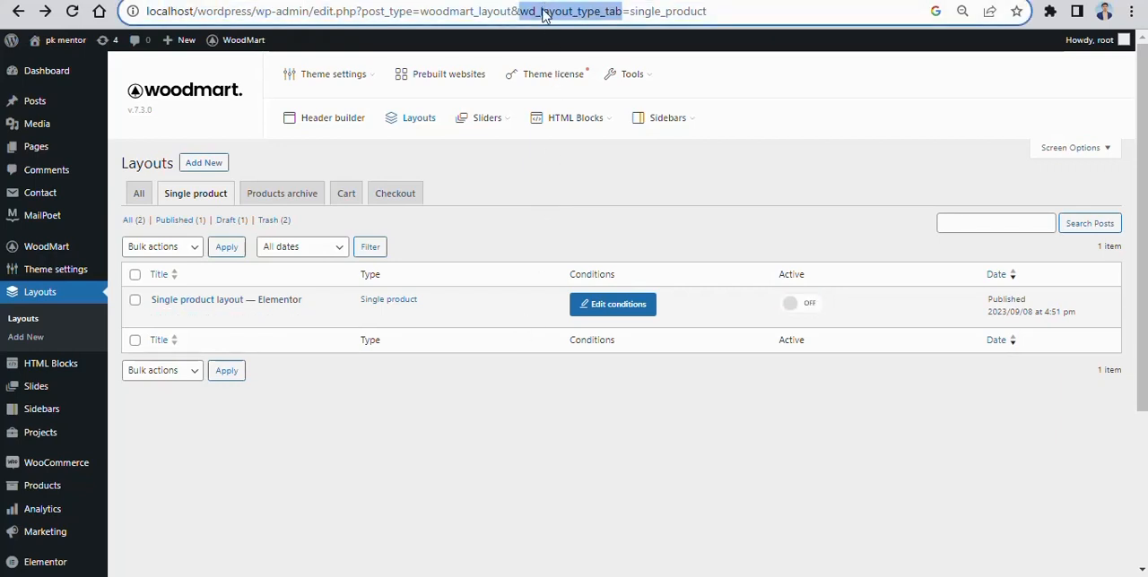
pyautogui.hotkey('ctrl', 'a')
pyautogui.press('BackSpace')
pyautogui.write('Y')
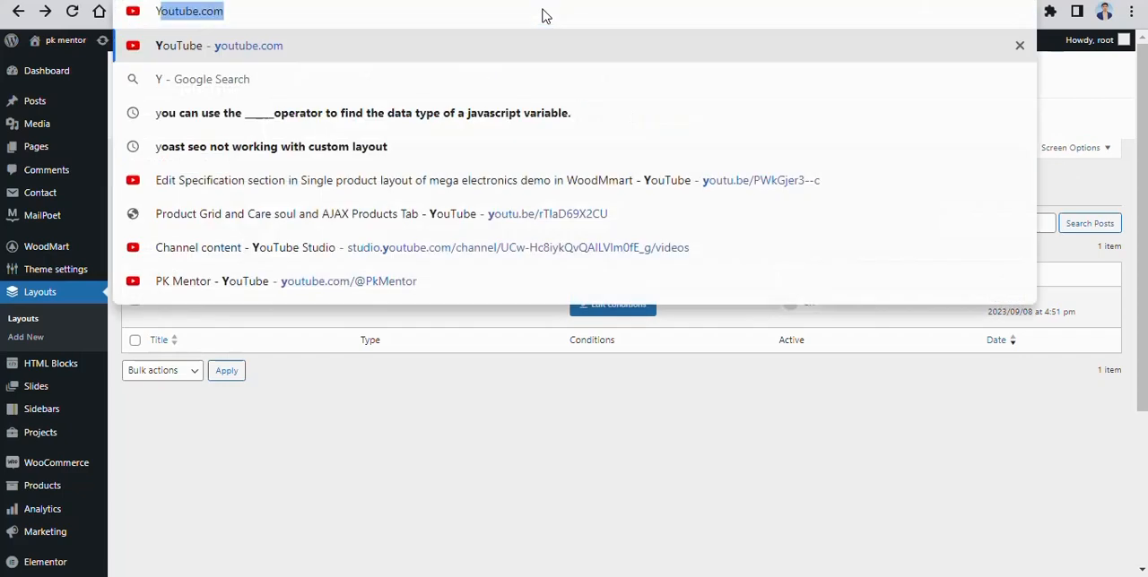
pyautogui.write('OU CAN CREATE THE ')
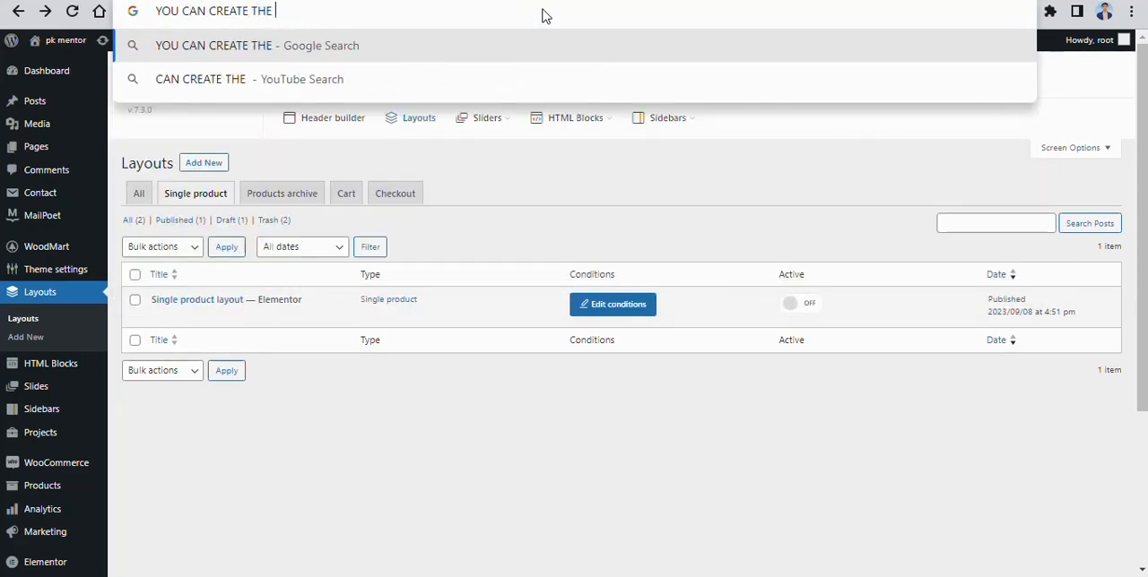
pyautogui.write('LAY')
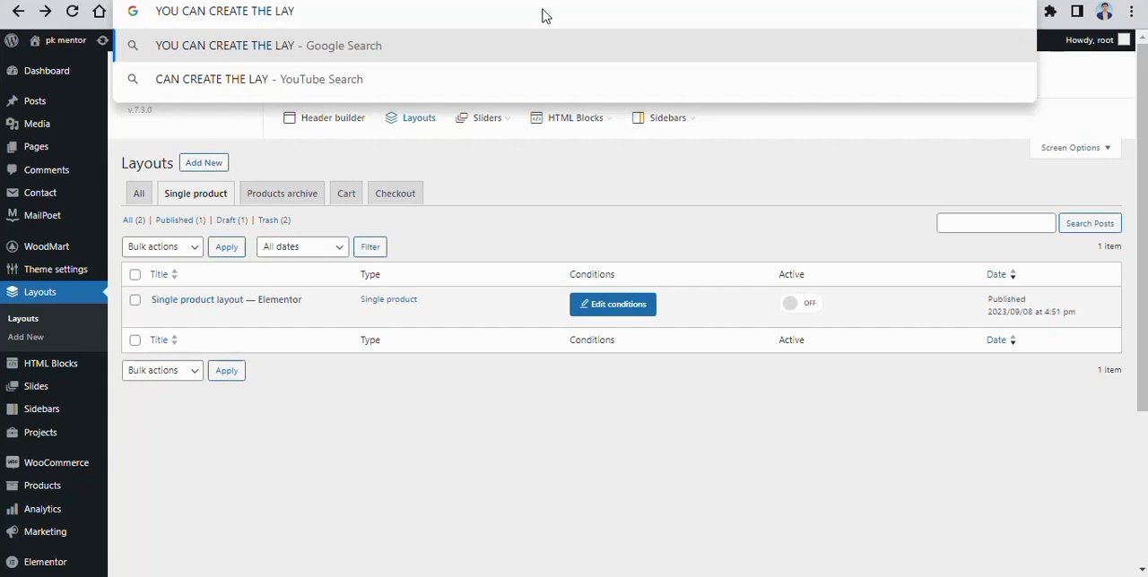
pyautogui.press('BackSpace')
pyautogui.press('BackSpace')
pyautogui.press('BackSpace')
pyautogui.press('BackSpace')
pyautogui.press('BackSpace')
pyautogui.press('BackSpace')
pyautogui.press('BackSpace')
pyautogui.write('A LA')
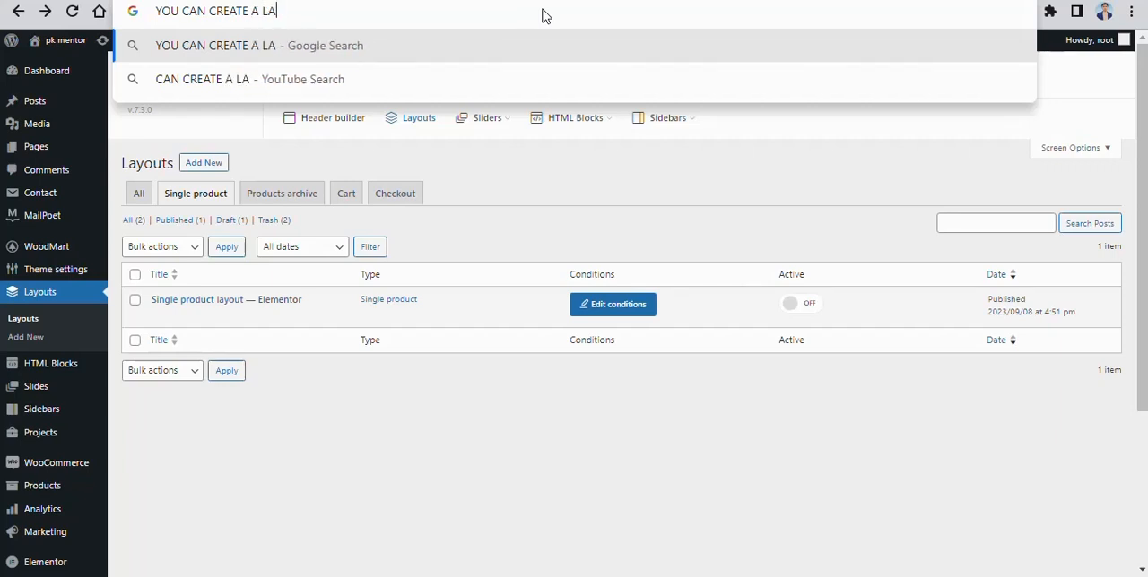
pyautogui.write('YOUT FOR ')
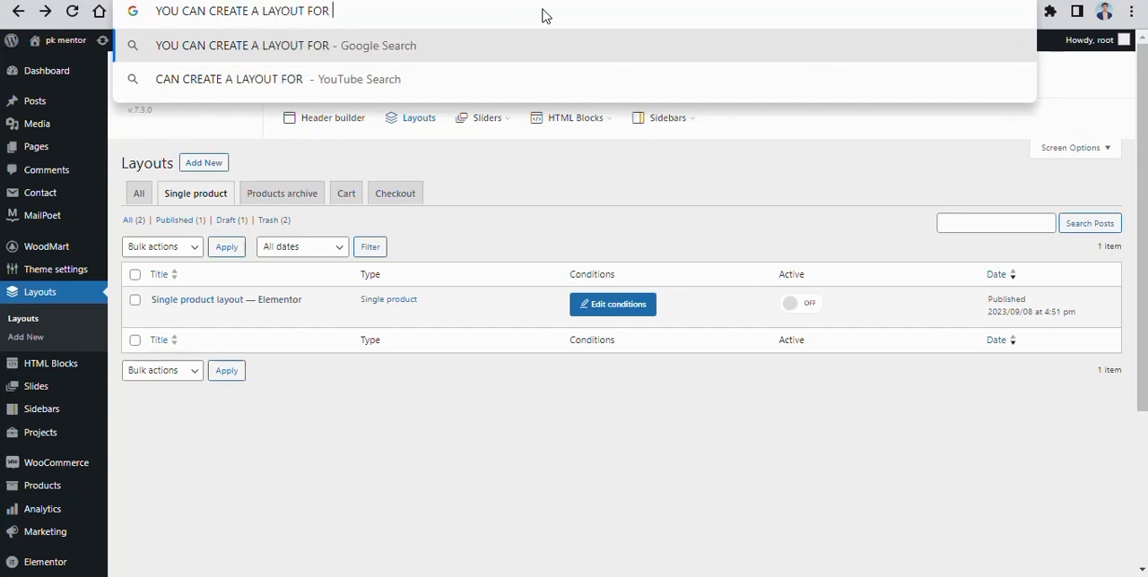
pyautogui.write('SPECIFIC ')
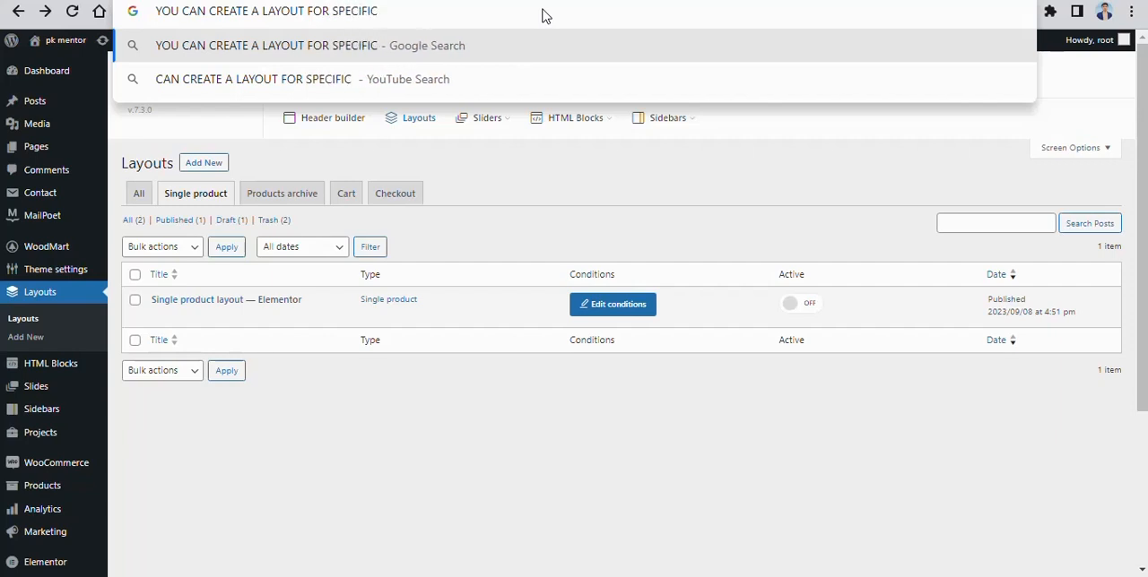
pyautogui.write('PRODCUT')
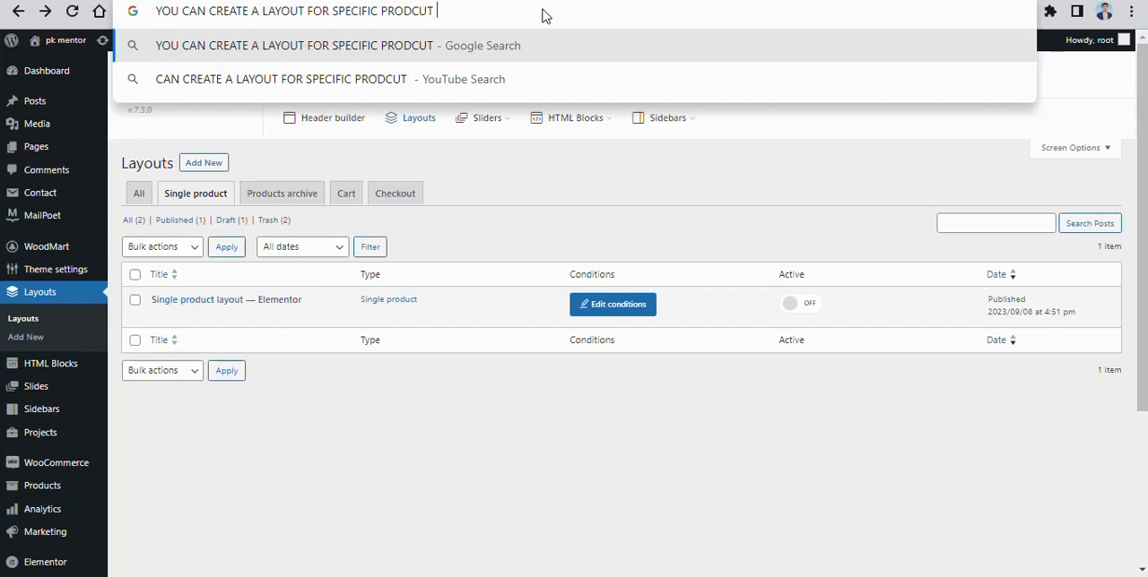
pyautogui.press('BackSpace')
pyautogui.press('BackSpace')
pyautogui.press('BackSpace')
pyautogui.write('UCT OR ')
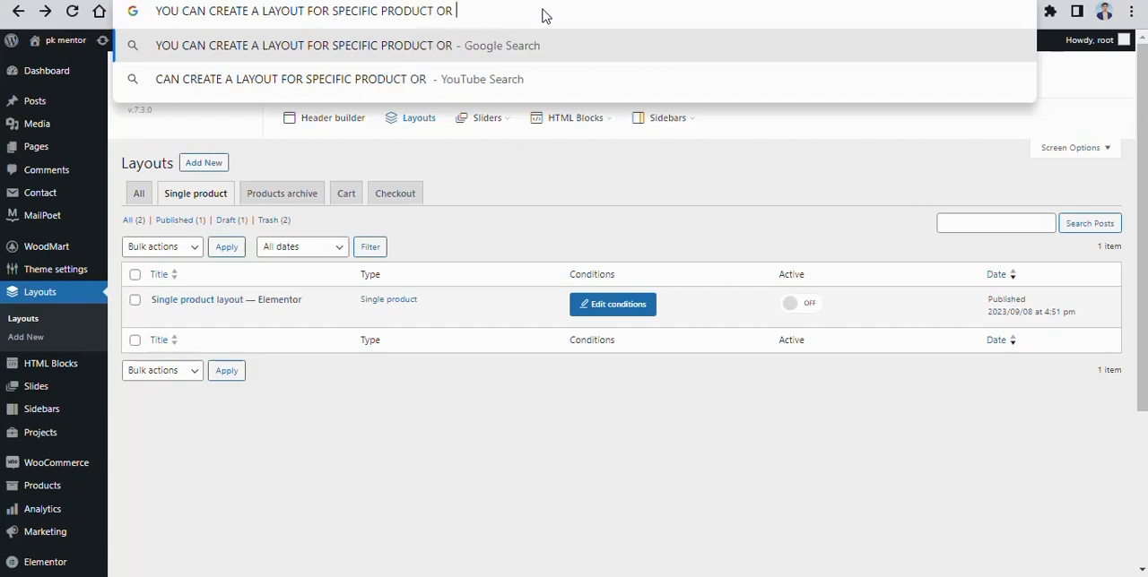
pyautogui.write('SPECI')
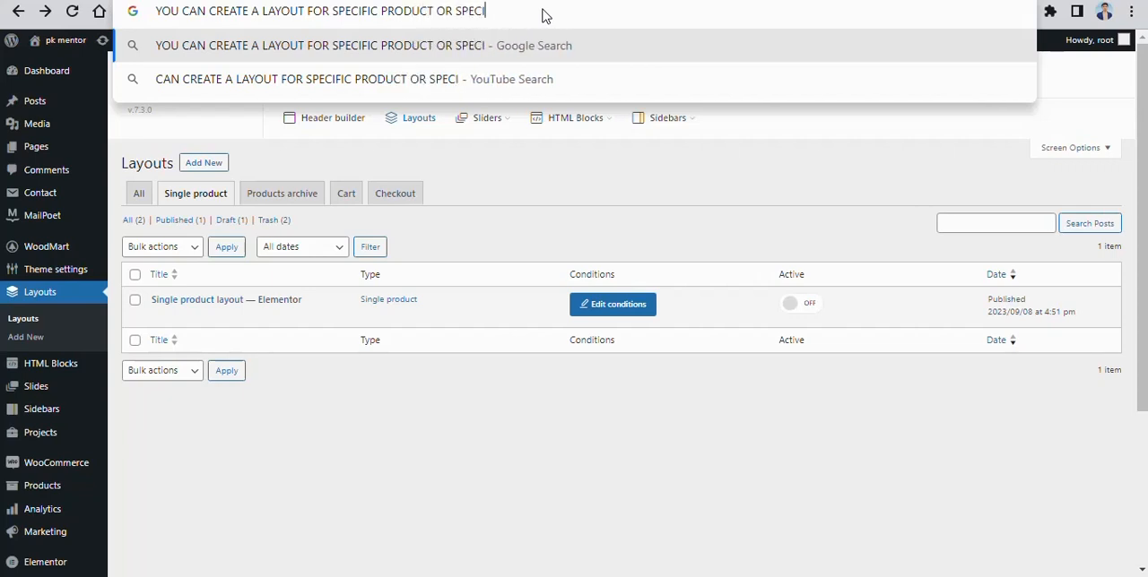
pyautogui.write('FIC CATE')
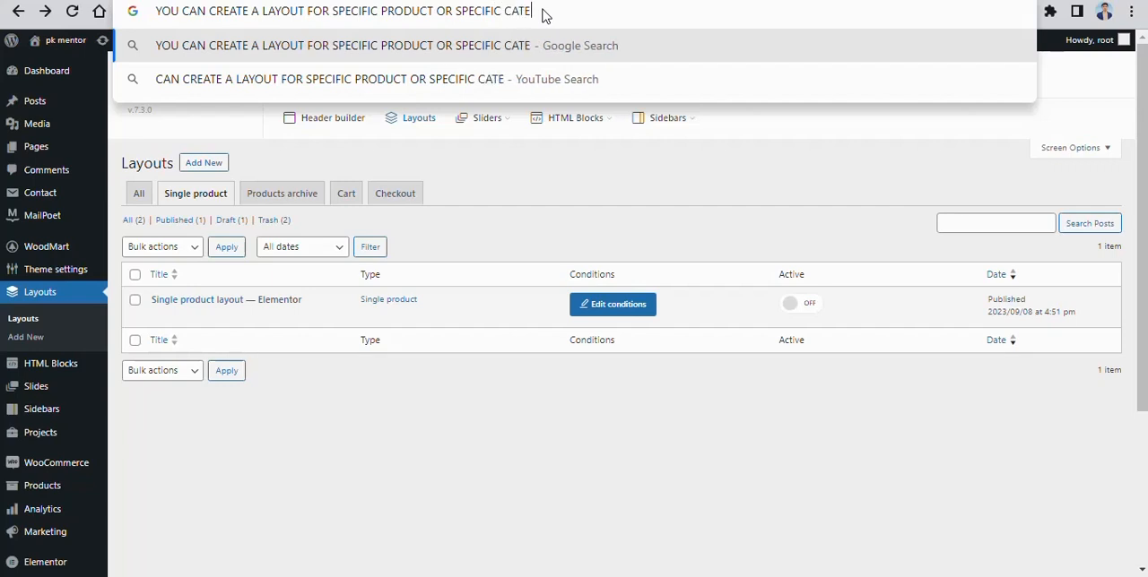
pyautogui.write('GORY AS YOU ')
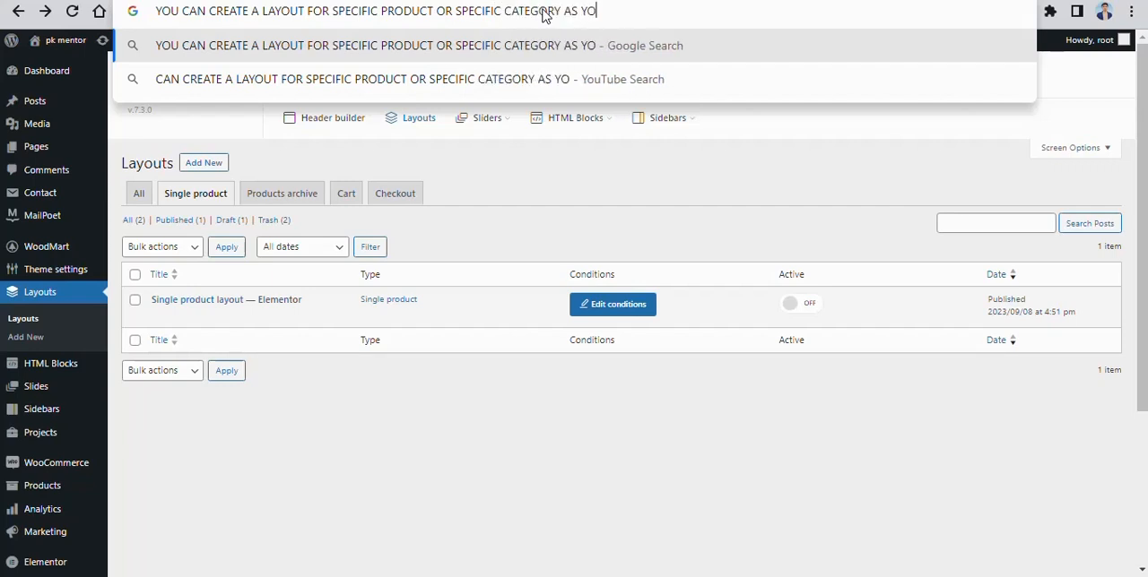
pyautogui.write('WANT')
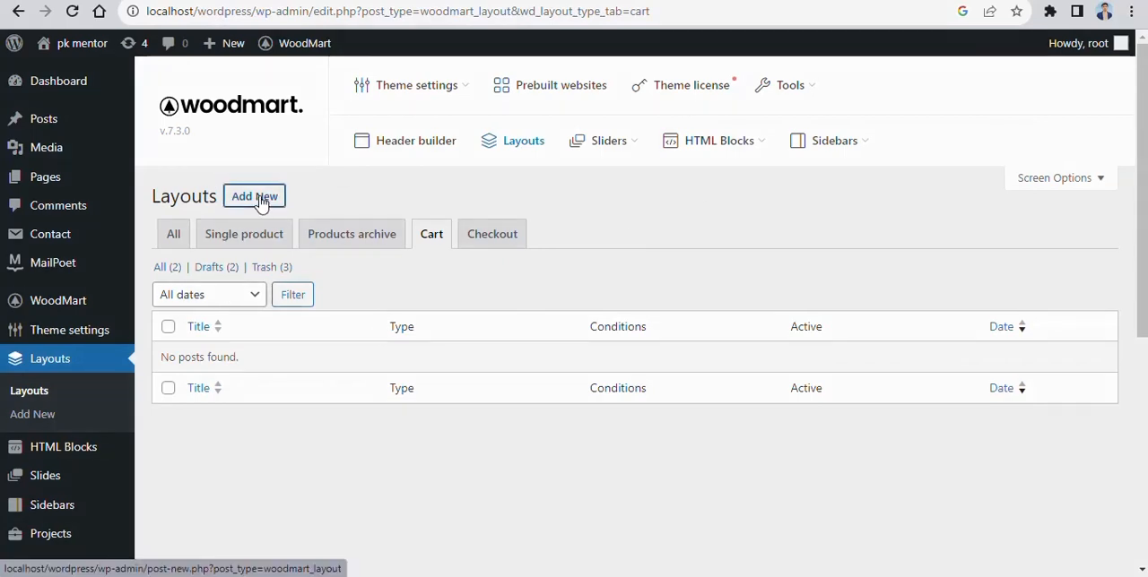
# - Create a new layout named "Cart layout" from the predefined cart design with the black header
pyautogui.click(260, 200)
pyautogui.scroll(-1, 305, 226)
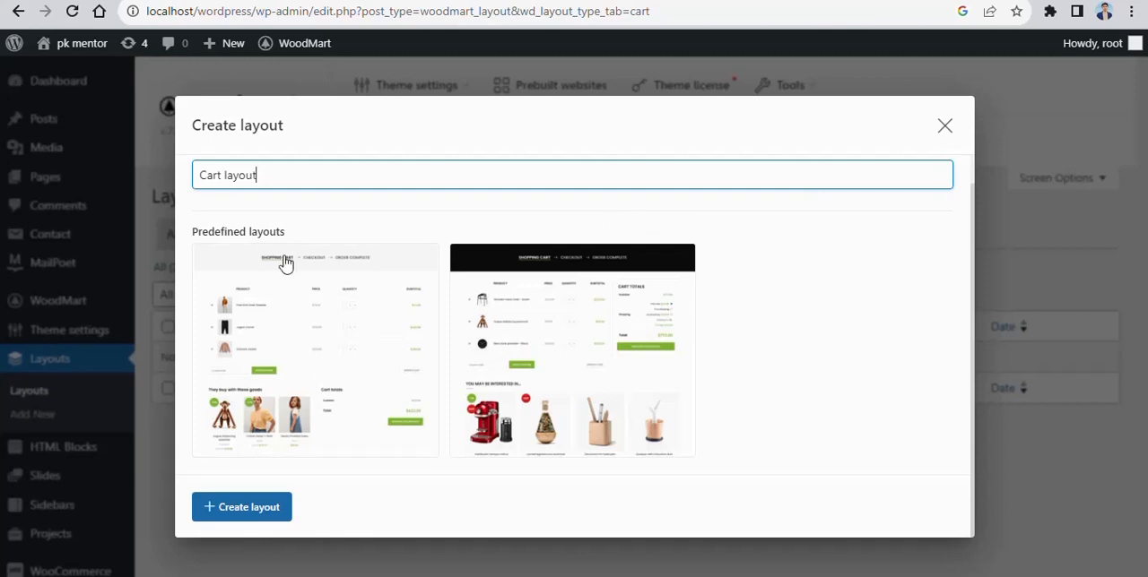
pyautogui.click(524, 331)
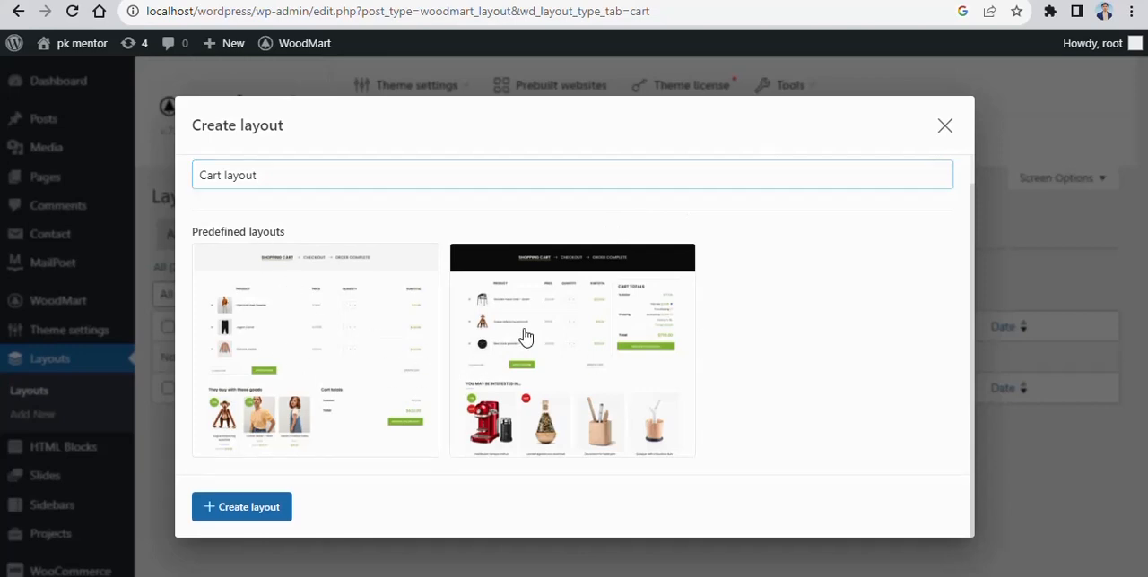
pyautogui.click(242, 508)
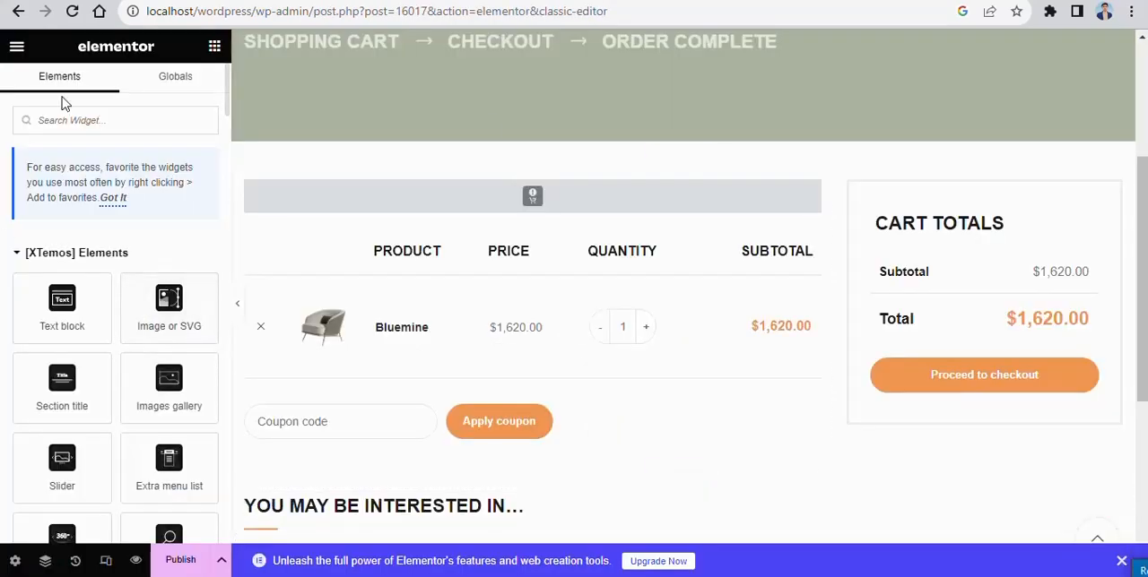
# - Look through the cart layout and open the settings of the Products widget under the You May Be Interested In heading
pyautogui.scroll(3, 484, 287)
pyautogui.scroll(-5, 517, 232)
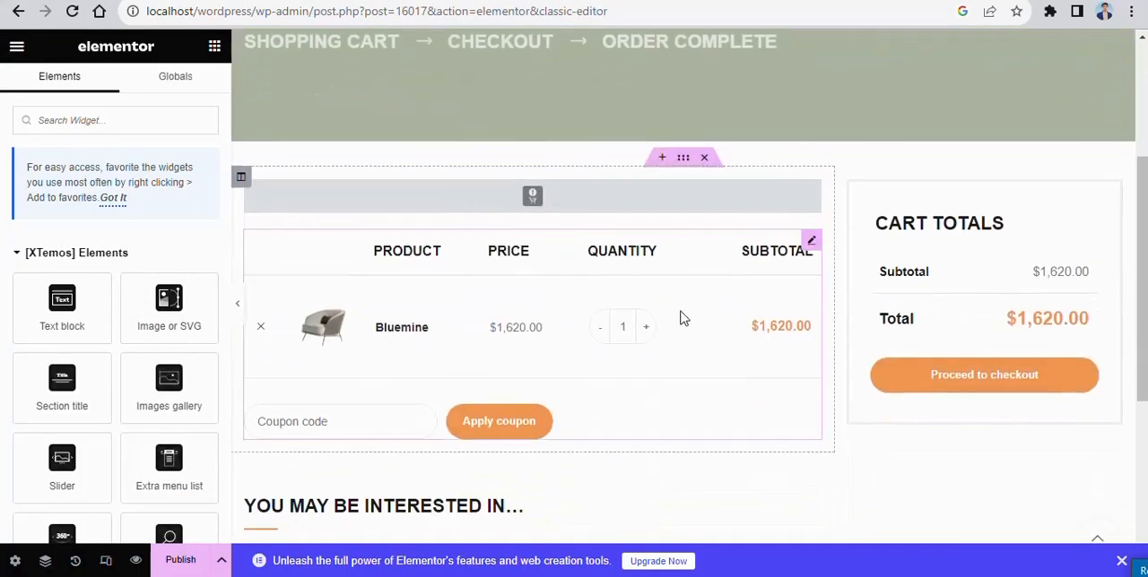
pyautogui.scroll(-2, 484, 360)
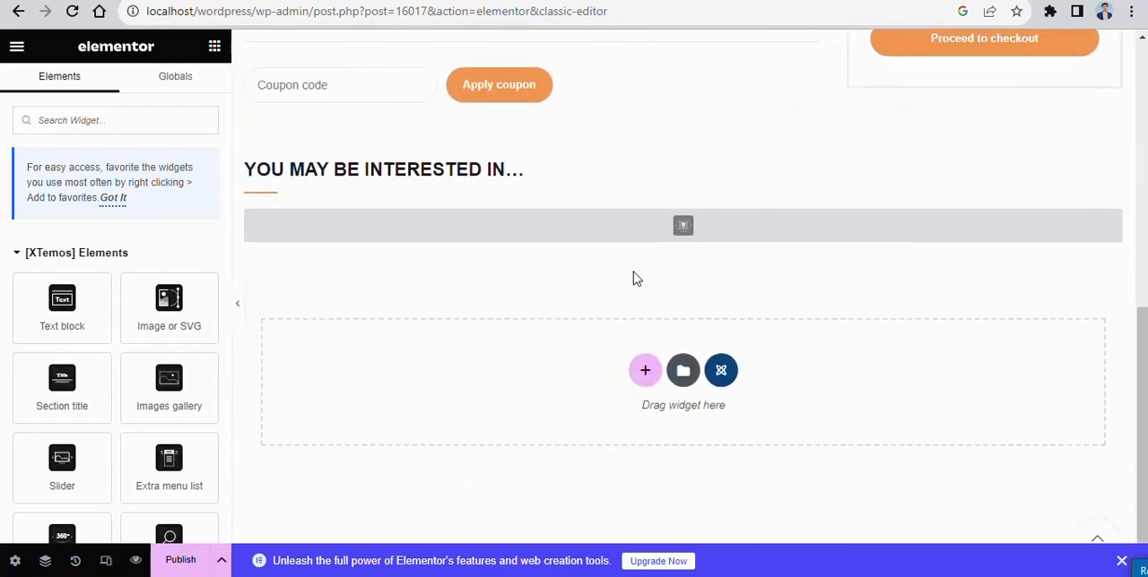
pyautogui.click(424, 206)
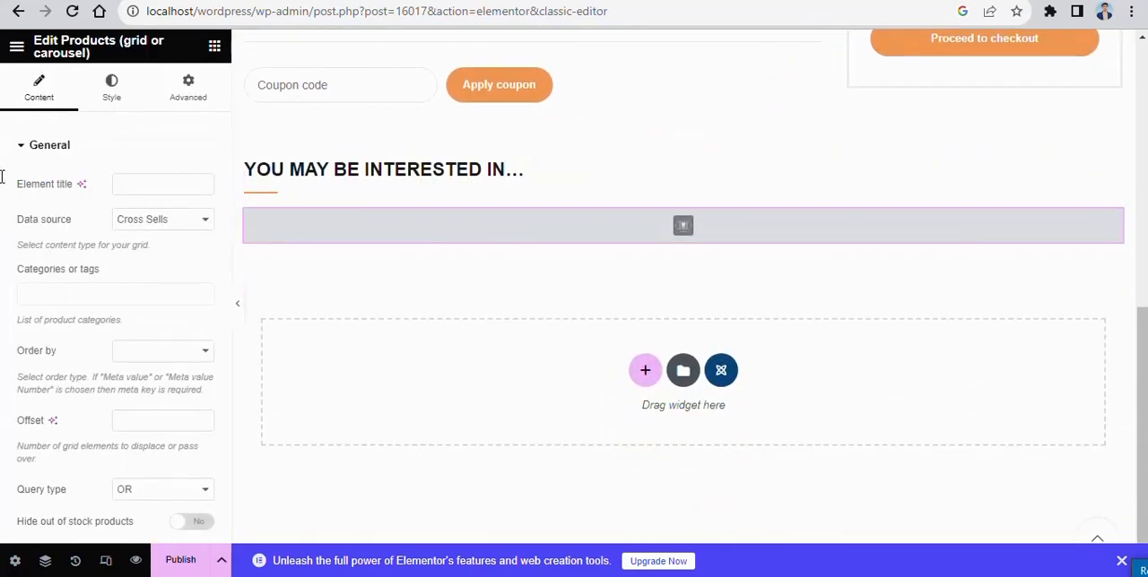
pyautogui.scroll(4, 592, 244)
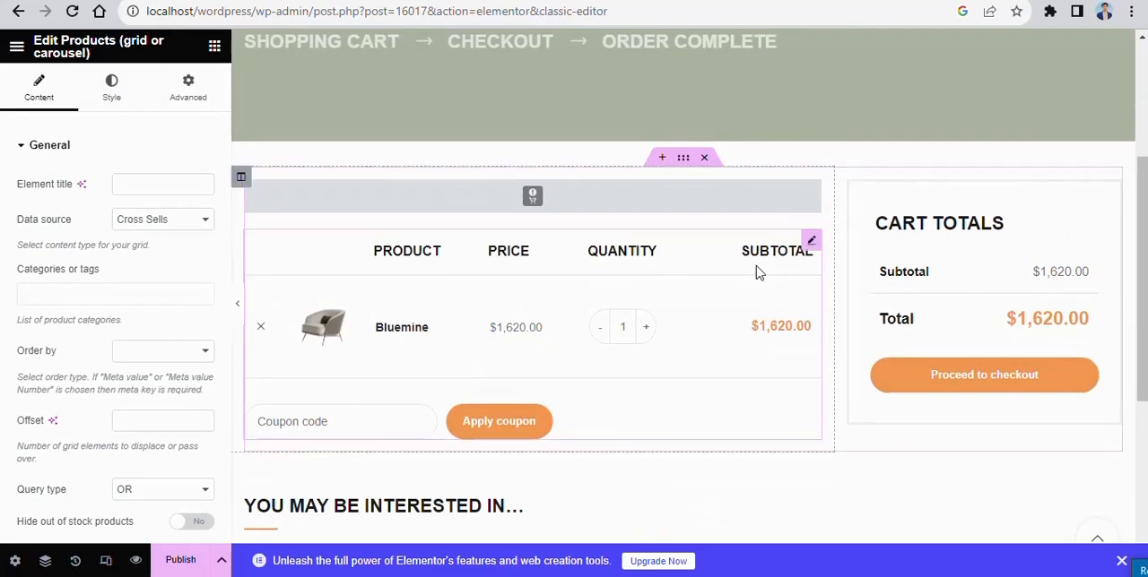
# - Open a blank section placeholder above the cart table and examine the Cart table widget's style and advanced options
pyautogui.click(662, 159)
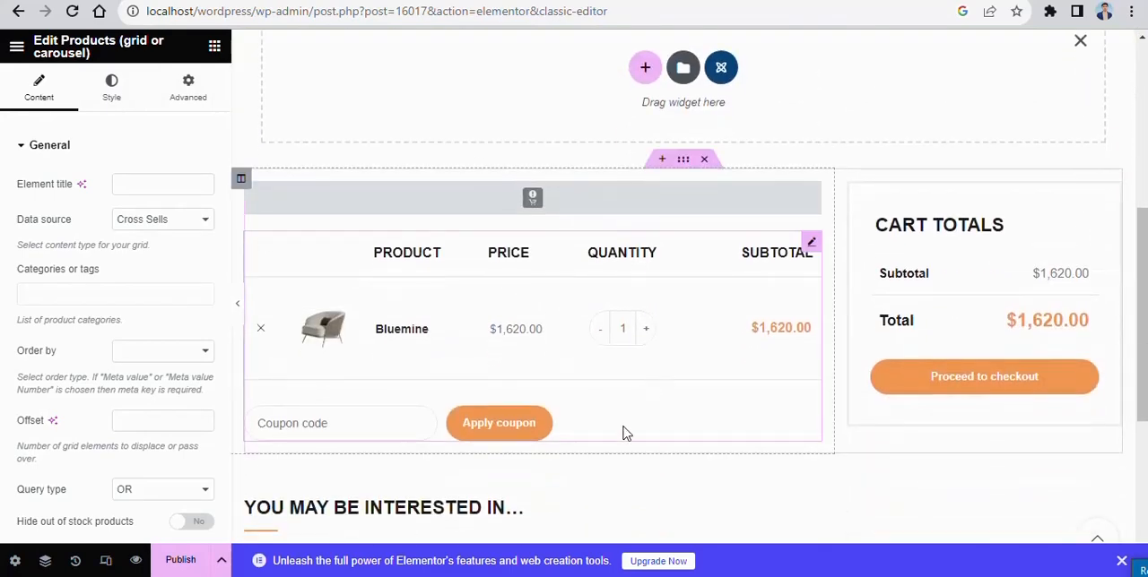
pyautogui.click(779, 243)
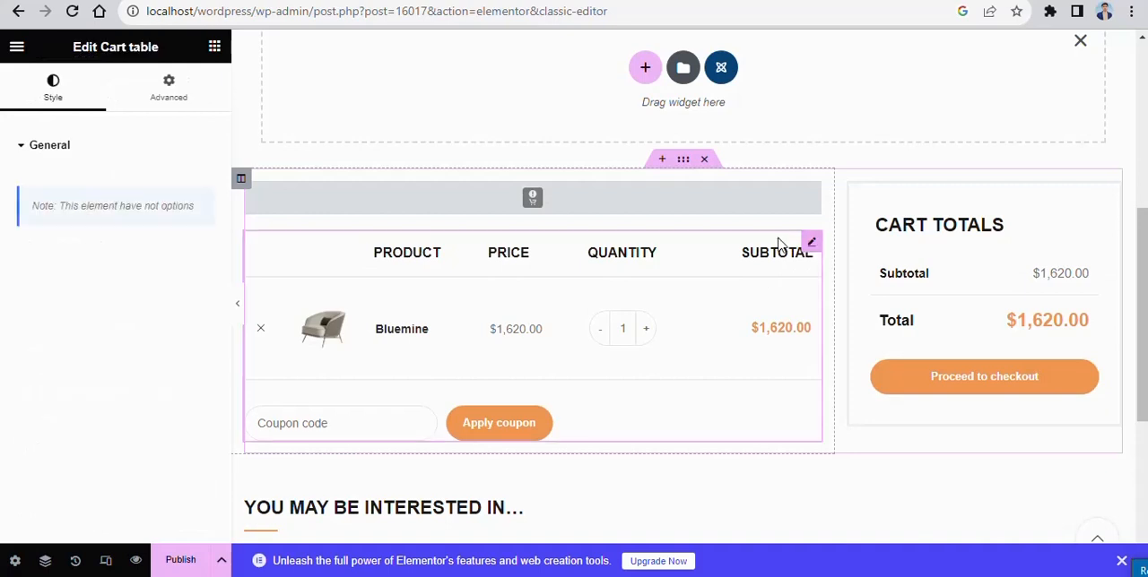
pyautogui.click(169, 87)
pyautogui.scroll(-4, 72, 321)
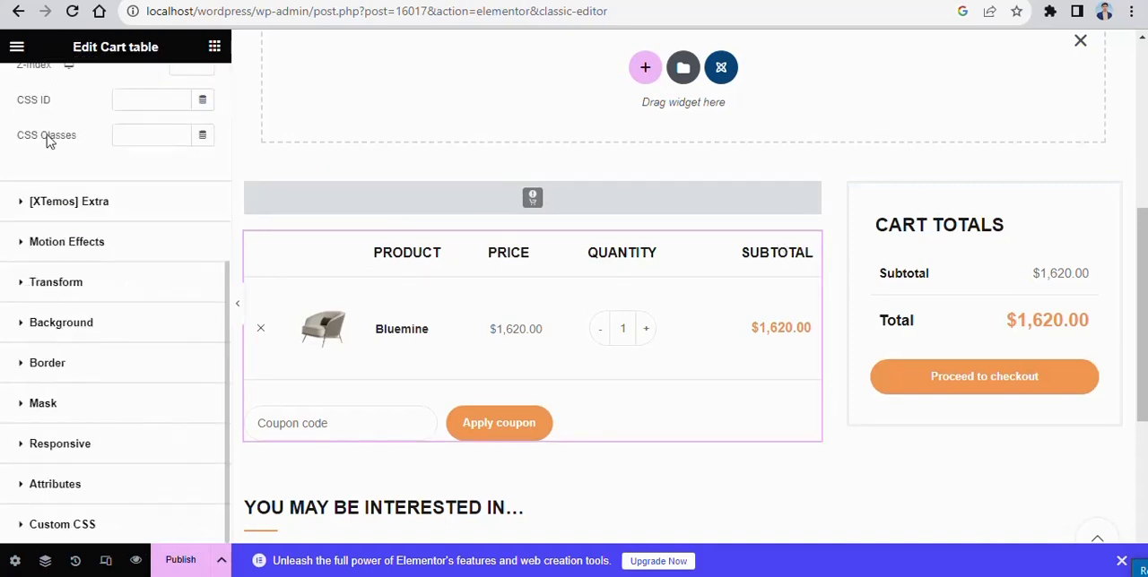
pyautogui.scroll(4, 67, 190)
pyautogui.click(51, 86)
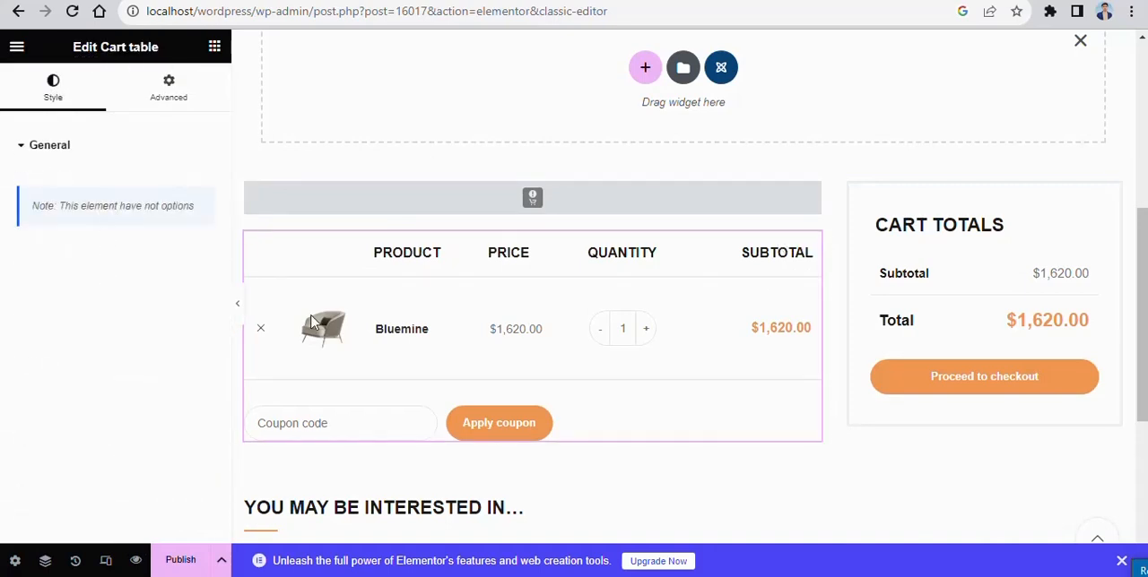
pyautogui.scroll(-1, 663, 341)
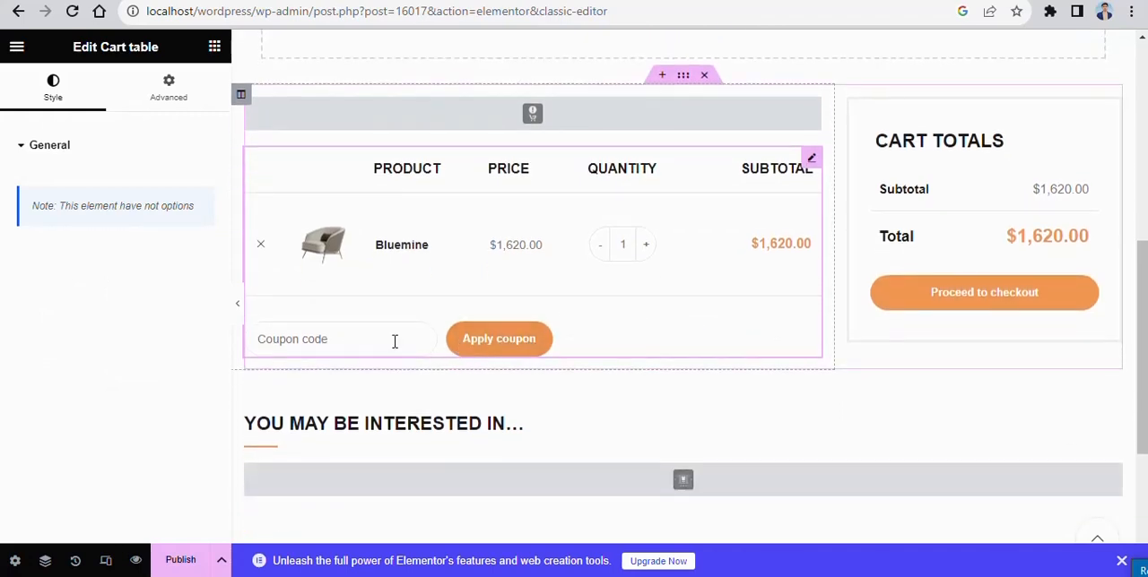
# - Try center and right alignment on the Cart totals title and return it to left alignment
pyautogui.scroll(-2, 619, 328)
pyautogui.scroll(2, 995, 231)
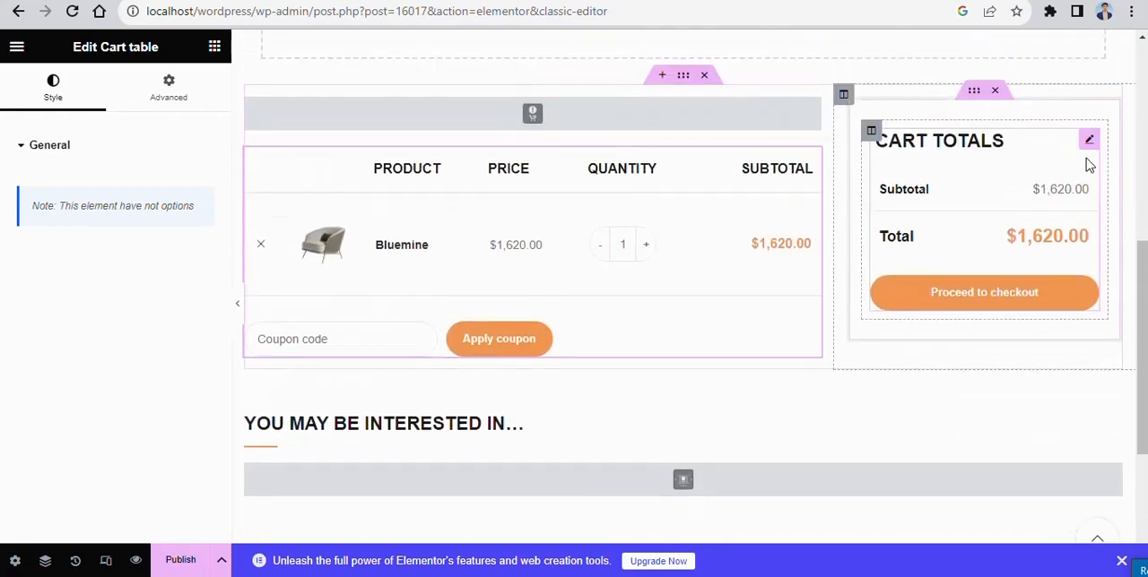
pyautogui.click(1087, 139)
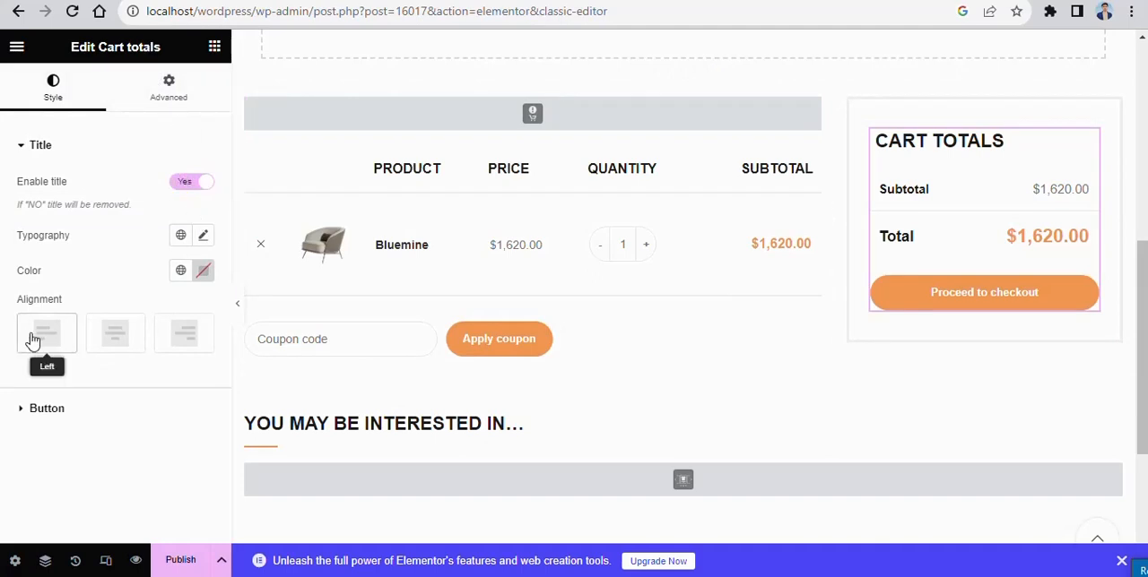
pyautogui.click(124, 335)
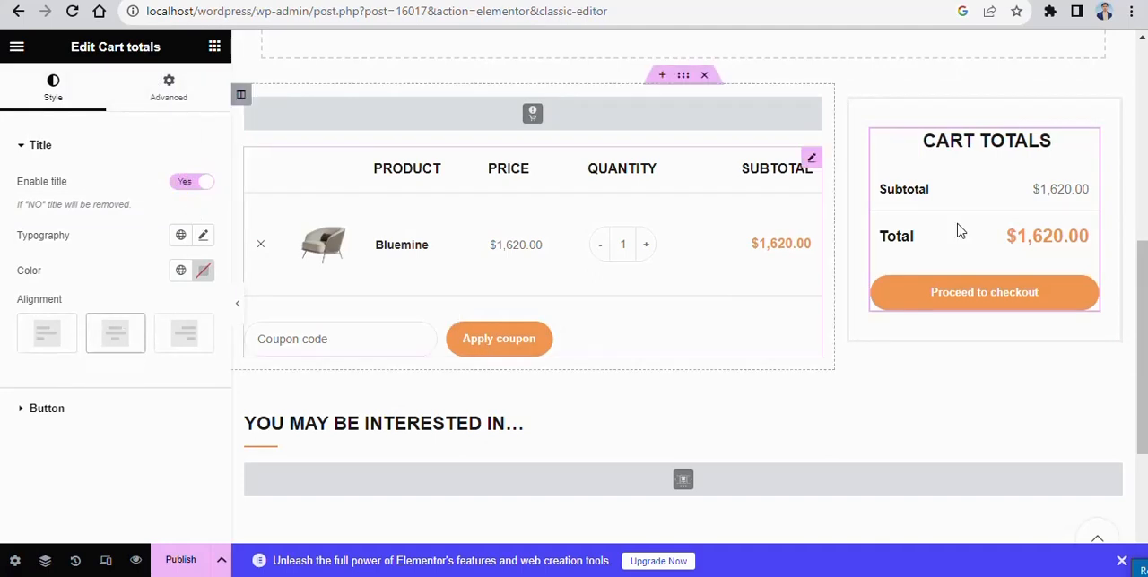
pyautogui.click(182, 331)
pyautogui.click(31, 340)
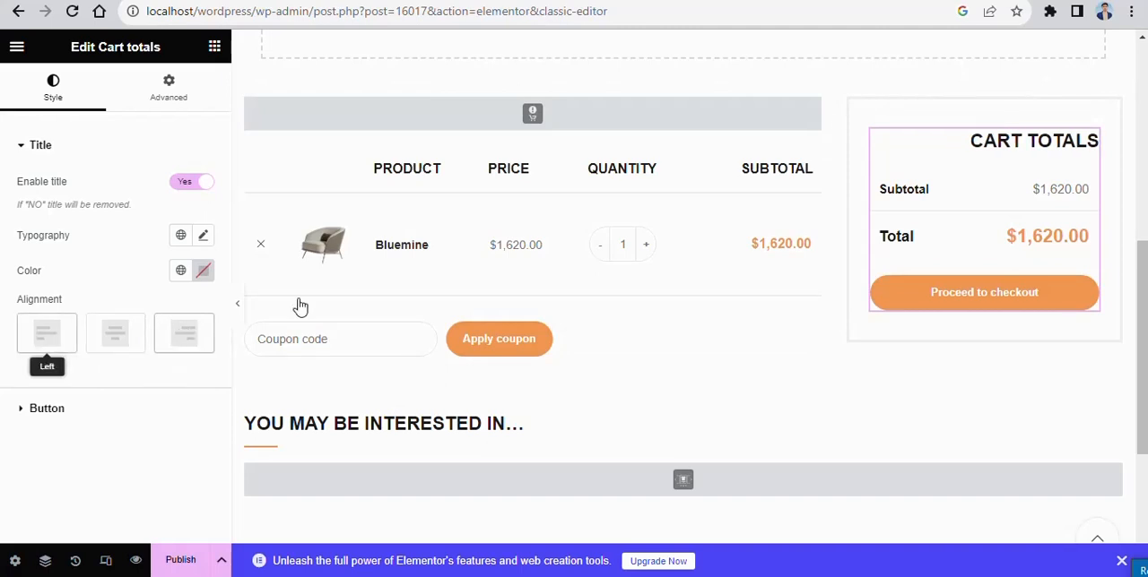
# - Publish the cart layout and return to the list of cart layouts
pyautogui.click(180, 559)
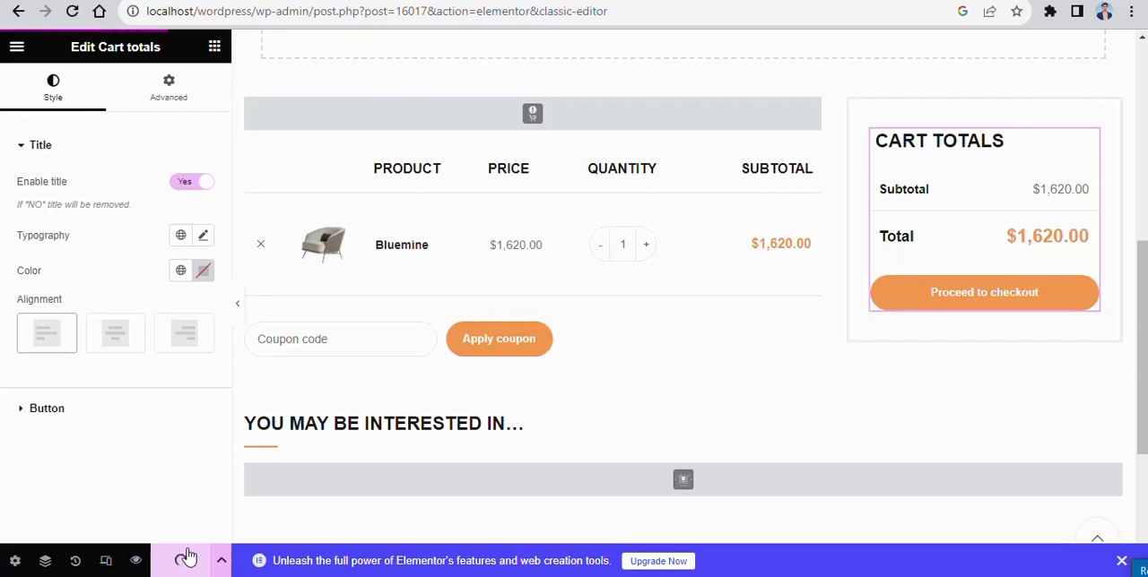
pyautogui.click(188, 509)
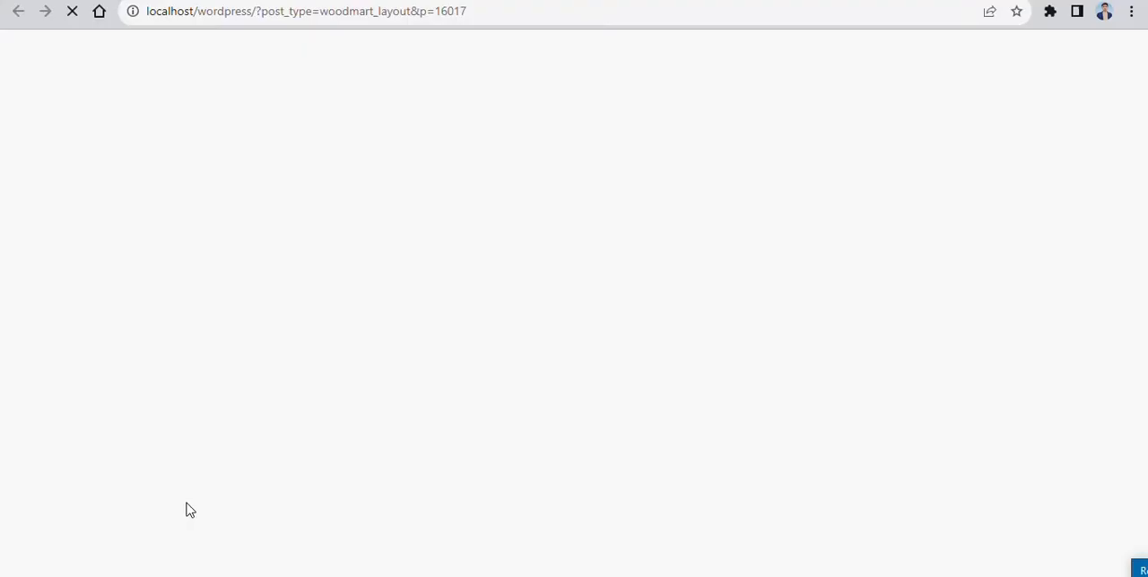
pyautogui.click(134, 1)
pyautogui.click(19, 12)
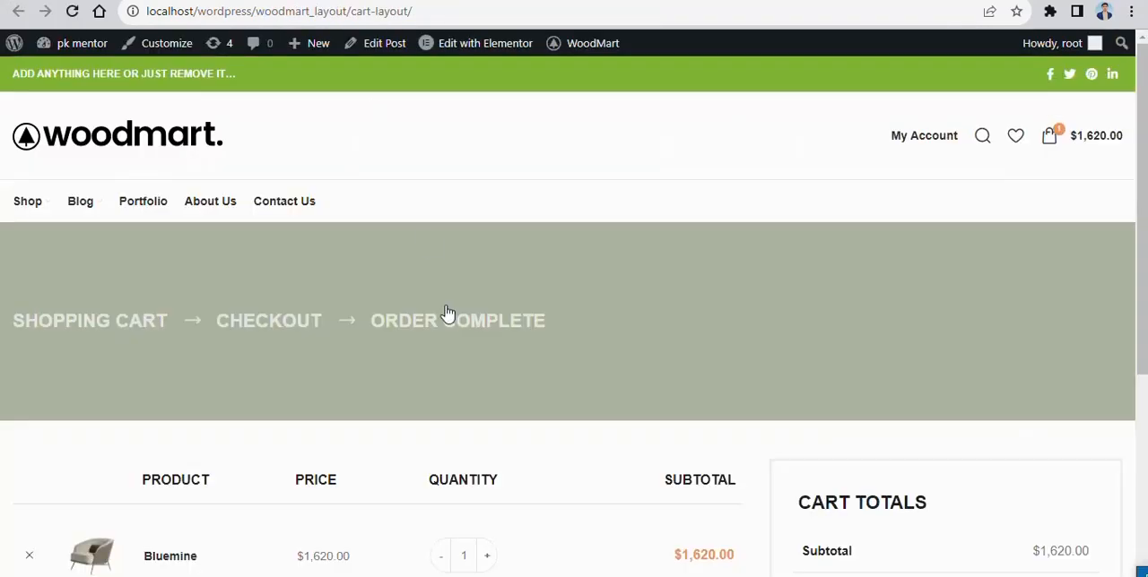
# - Look through the published cart layout page, including the checkout steps banner, cart table and cart totals
pyautogui.scroll(-1, 330, 246)
pyautogui.scroll(-3, 359, 253)
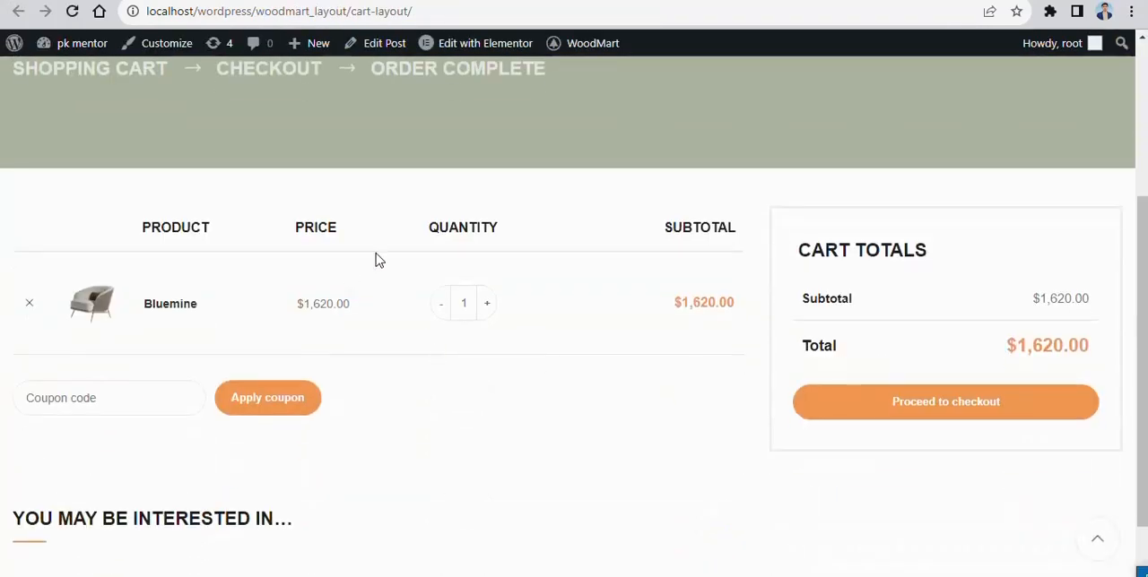
pyautogui.scroll(-1, 448, 328)
pyautogui.scroll(2, 502, 331)
pyautogui.scroll(-2, 608, 331)
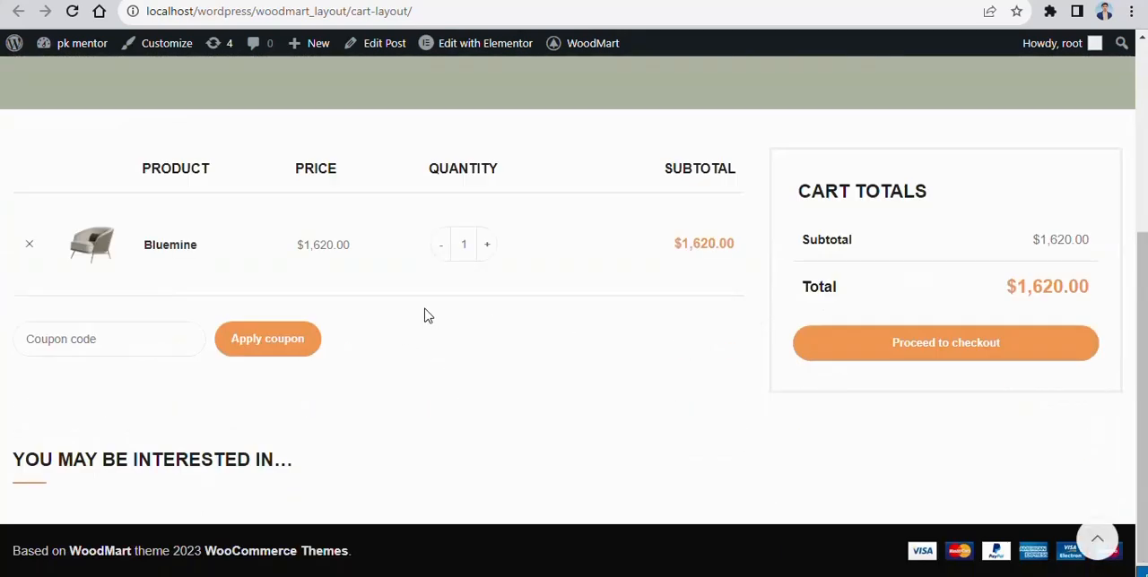
pyautogui.scroll(3, 631, 269)
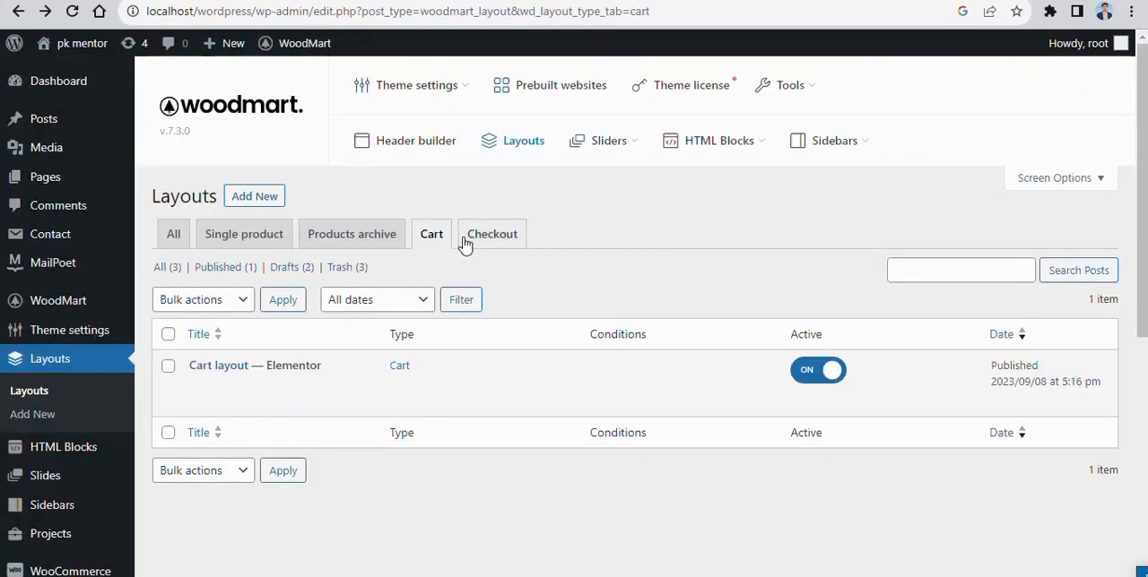
# - Look through the predefined checkout form layouts offered for a new checkout layout, without creating one
pyautogui.click(490, 237)
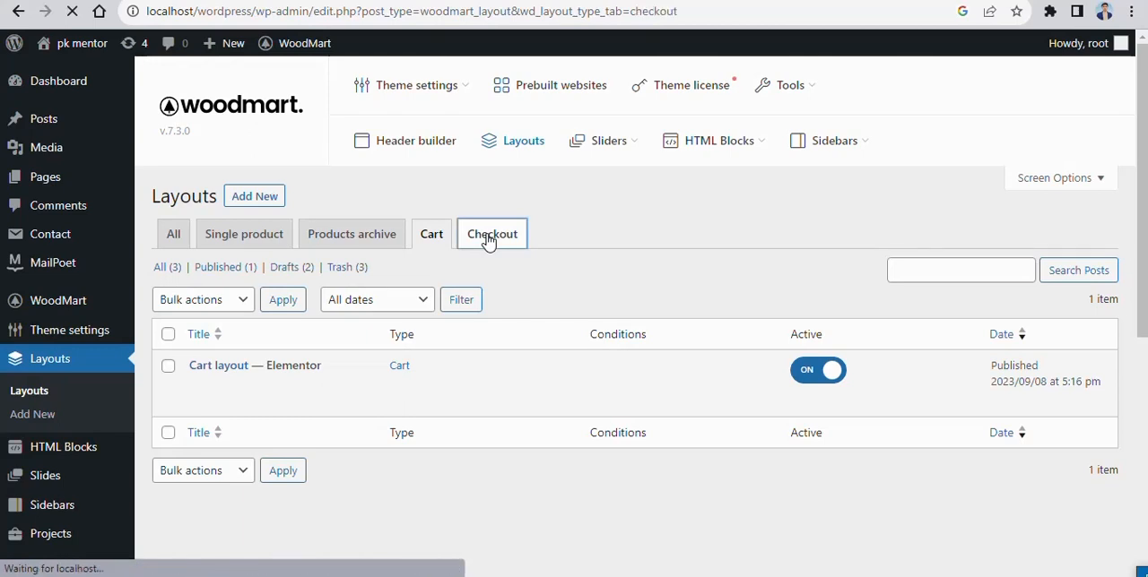
pyautogui.click(242, 196)
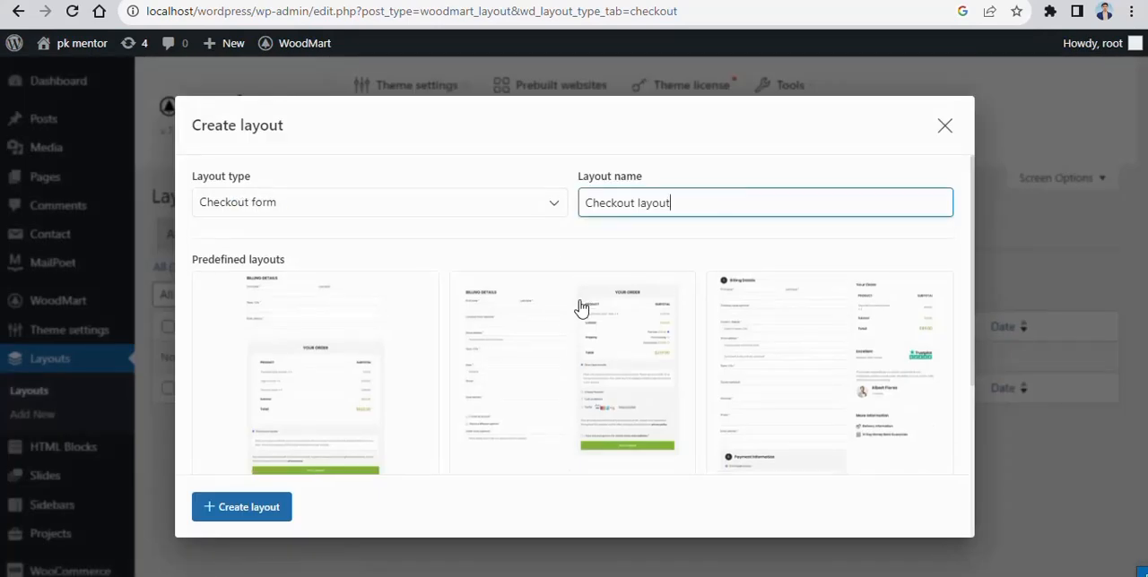
pyautogui.scroll(-3, 583, 308)
pyautogui.scroll(2, 666, 319)
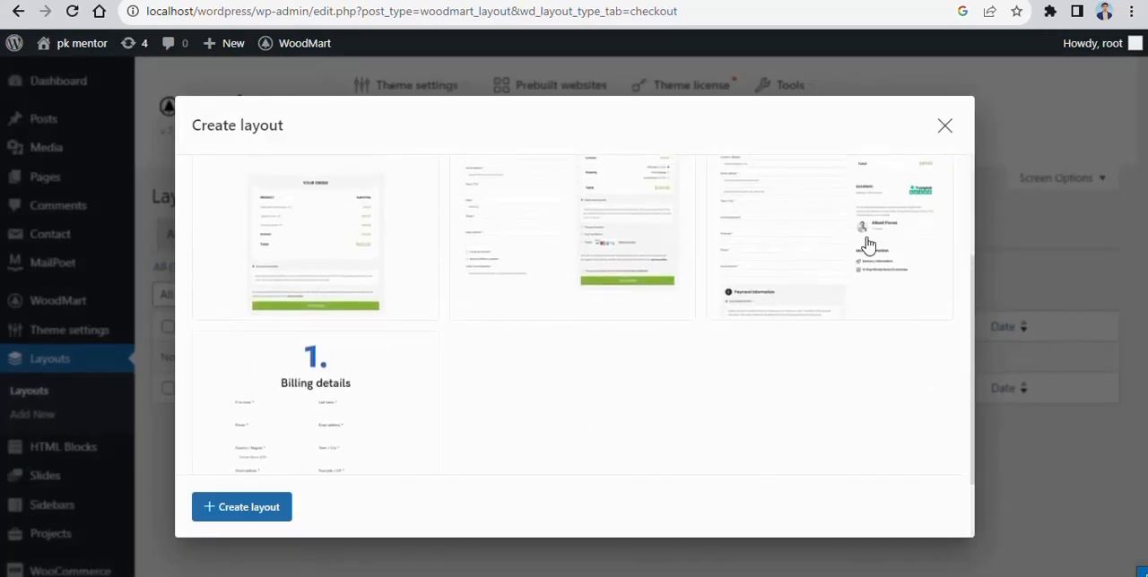
pyautogui.scroll(3, 538, 287)
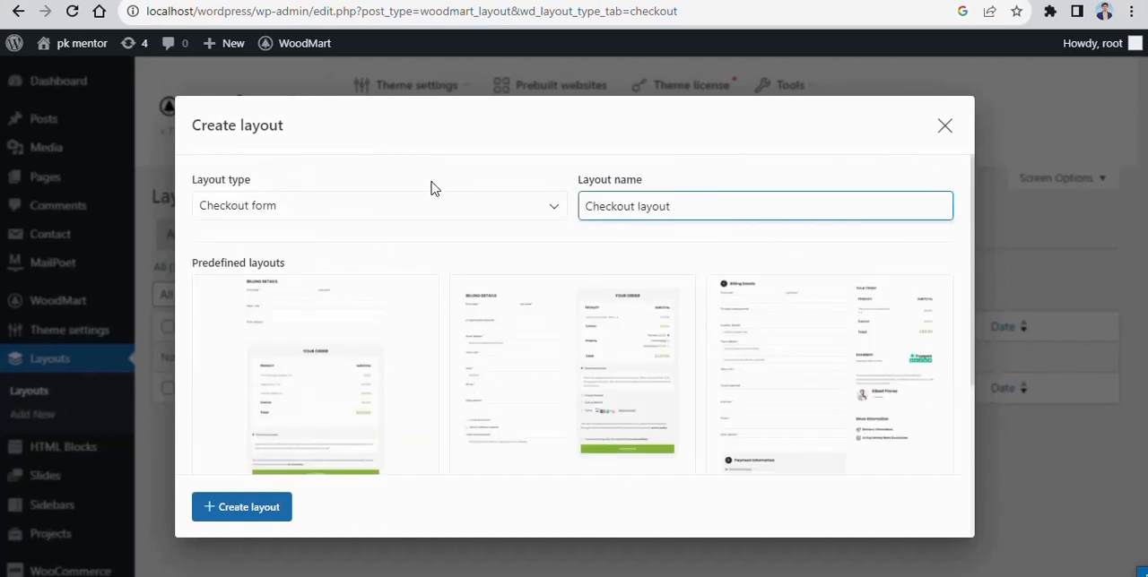
pyautogui.click(945, 127)
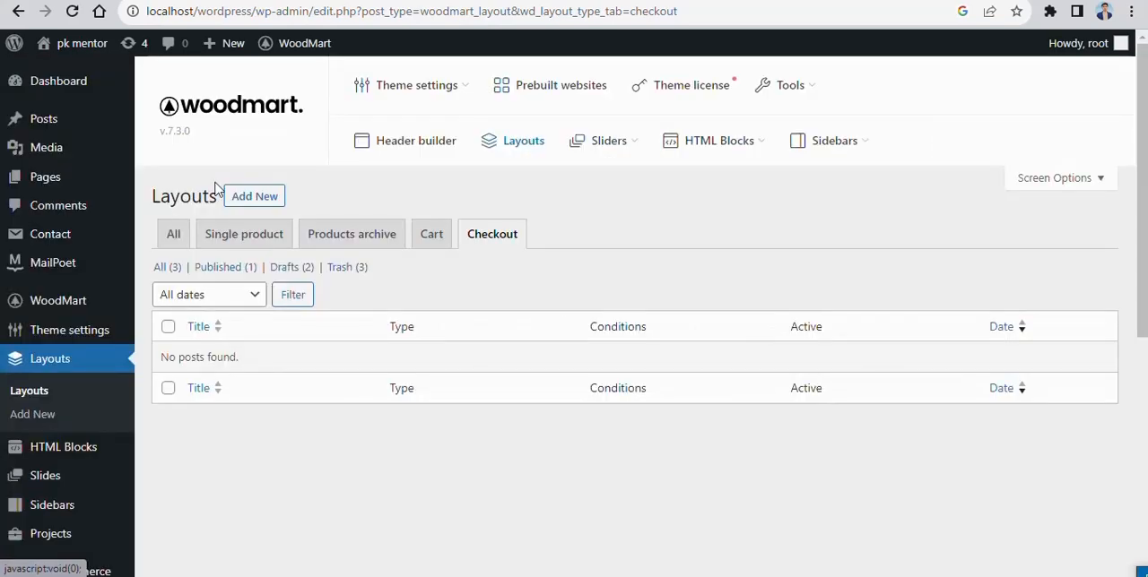
# - Start a new products archive layout and set its include condition to Product attribute
pyautogui.click(345, 240)
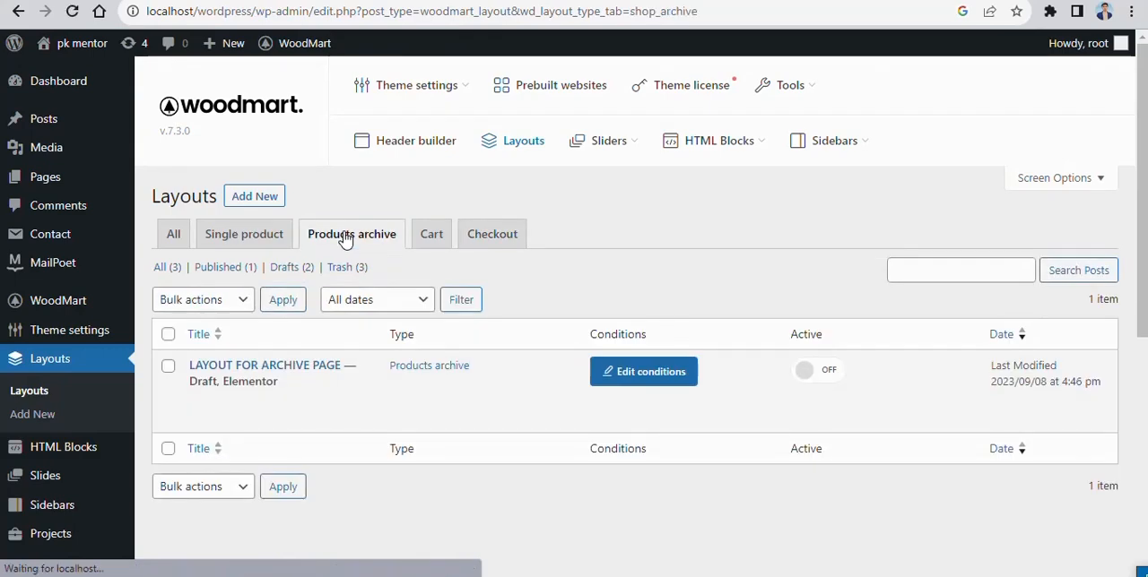
pyautogui.click(254, 195)
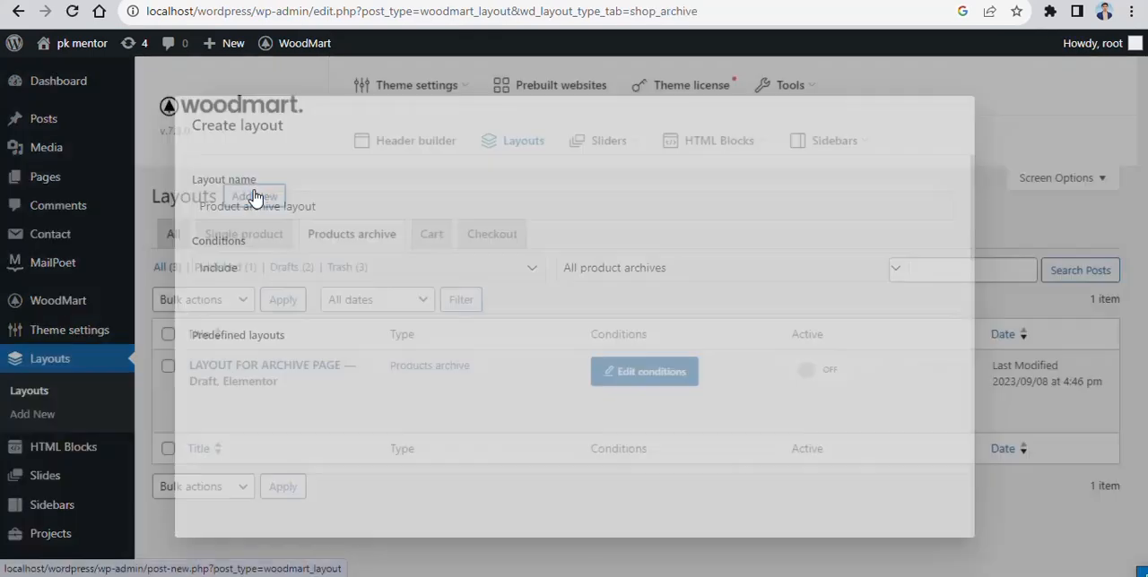
pyautogui.click(888, 269)
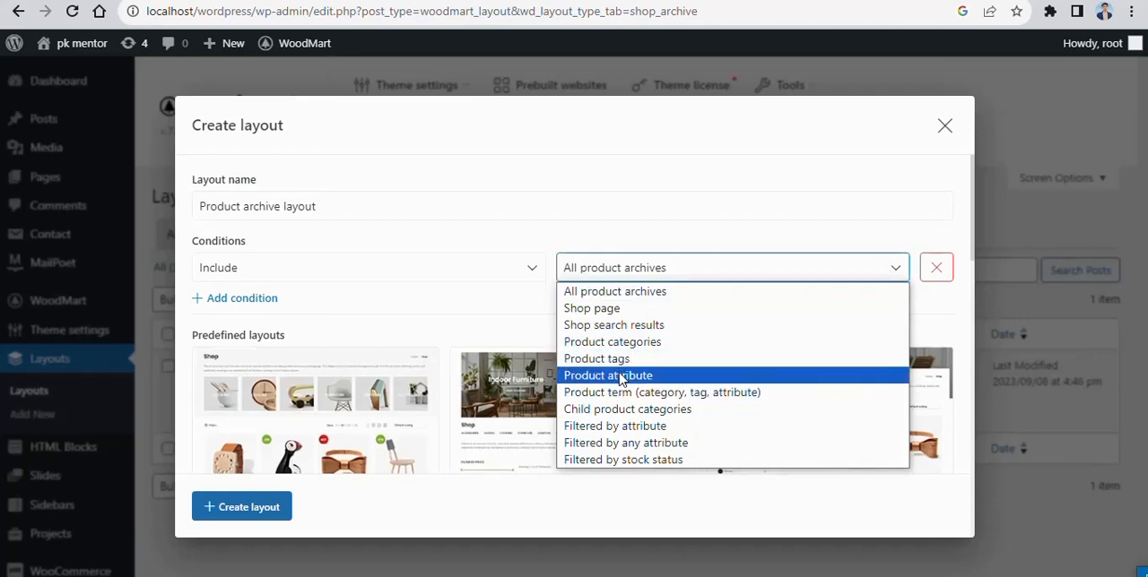
pyautogui.click(620, 376)
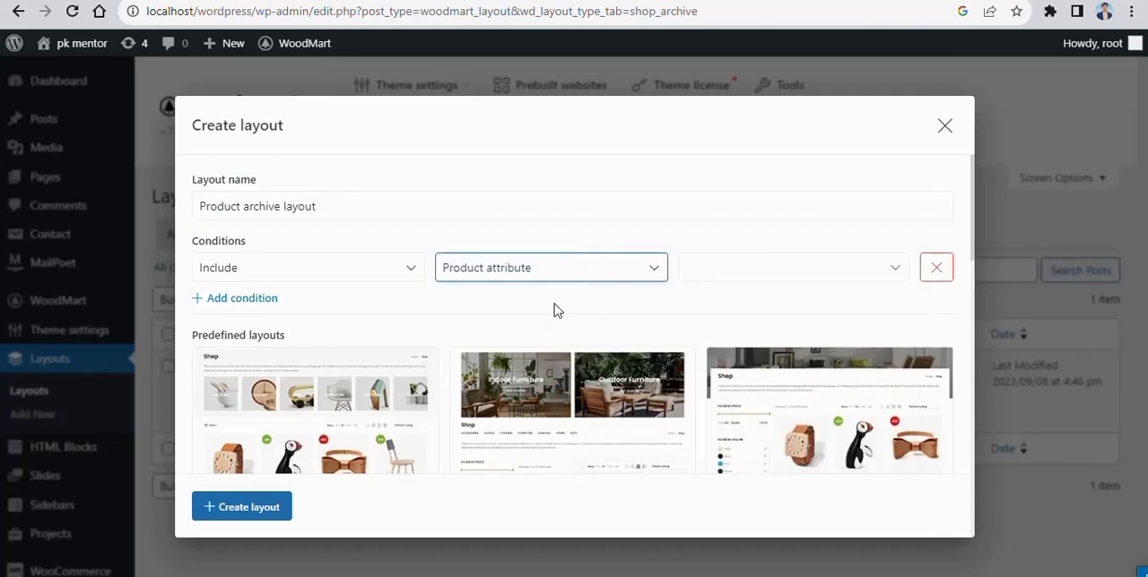
# - Rename the new archive layout "YOU CAN CREATE A LAYOUT FOR SPECIFIC ATTRIBUTE"
pyautogui.click(392, 202)
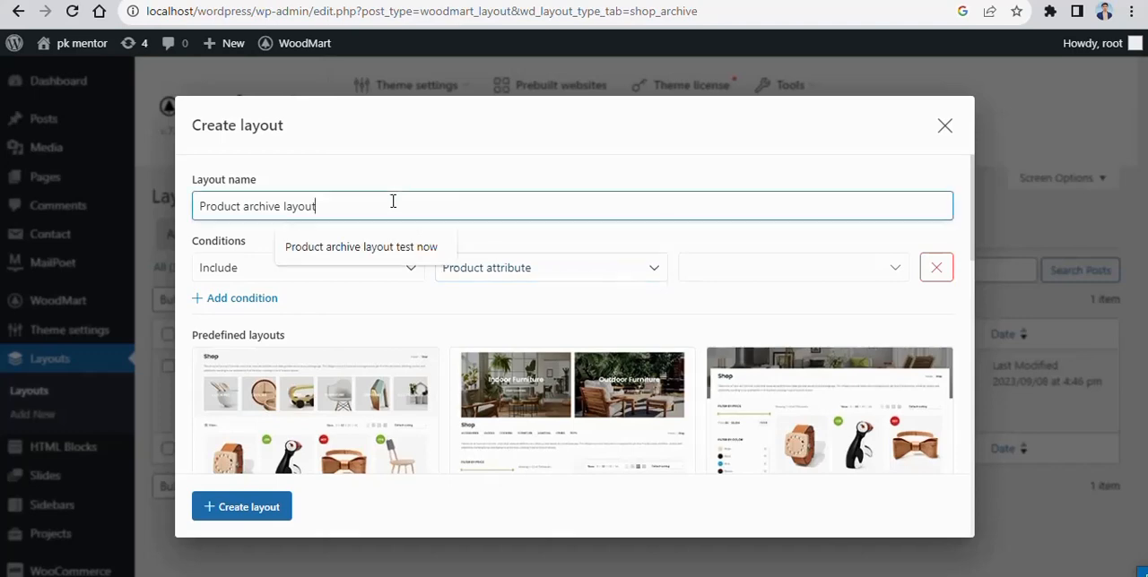
pyautogui.hotkey('ctrl', 'a')
pyautogui.press('BackSpace')
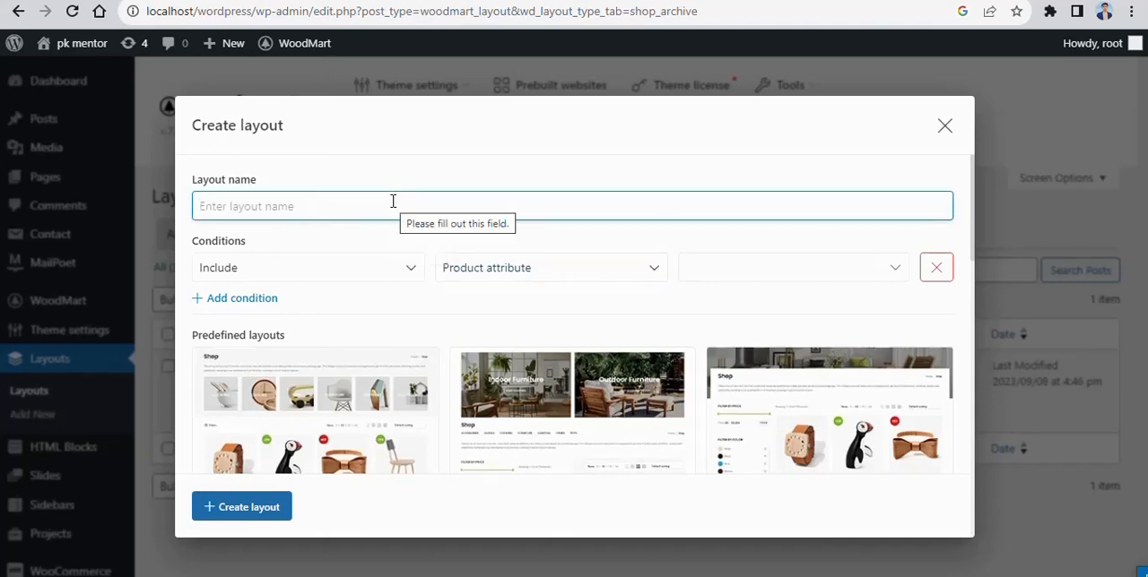
pyautogui.write('OU')
pyautogui.press('BackSpace')
pyautogui.write('YOUT FOR SPECIFIC ATTRIBUTE')
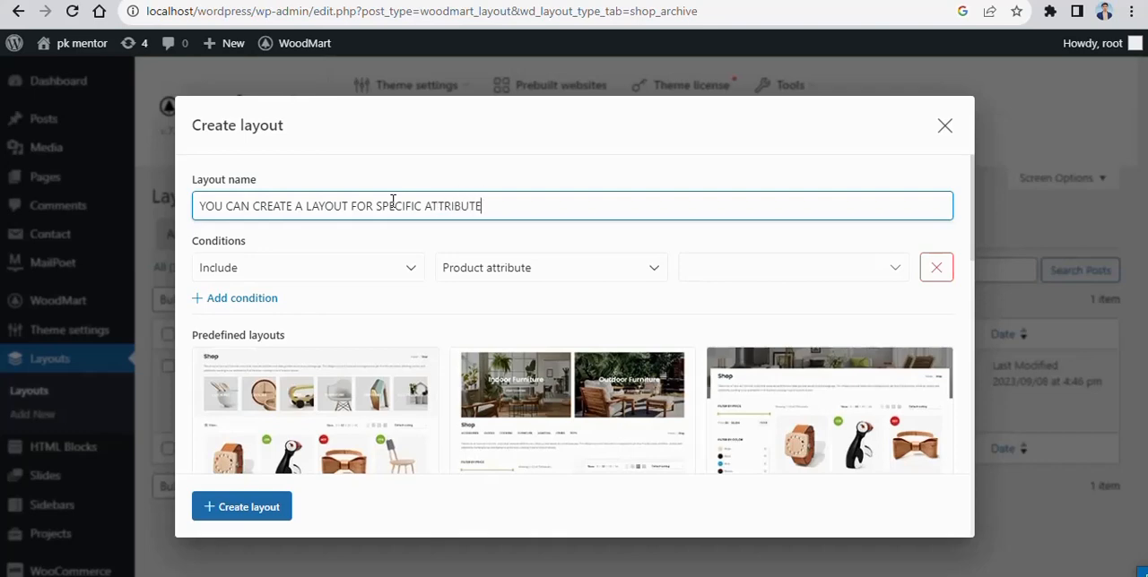
# - Try Product categories and Product tags as the include condition, and set it to Product term (category, tag, attribute)
pyautogui.click(652, 273)
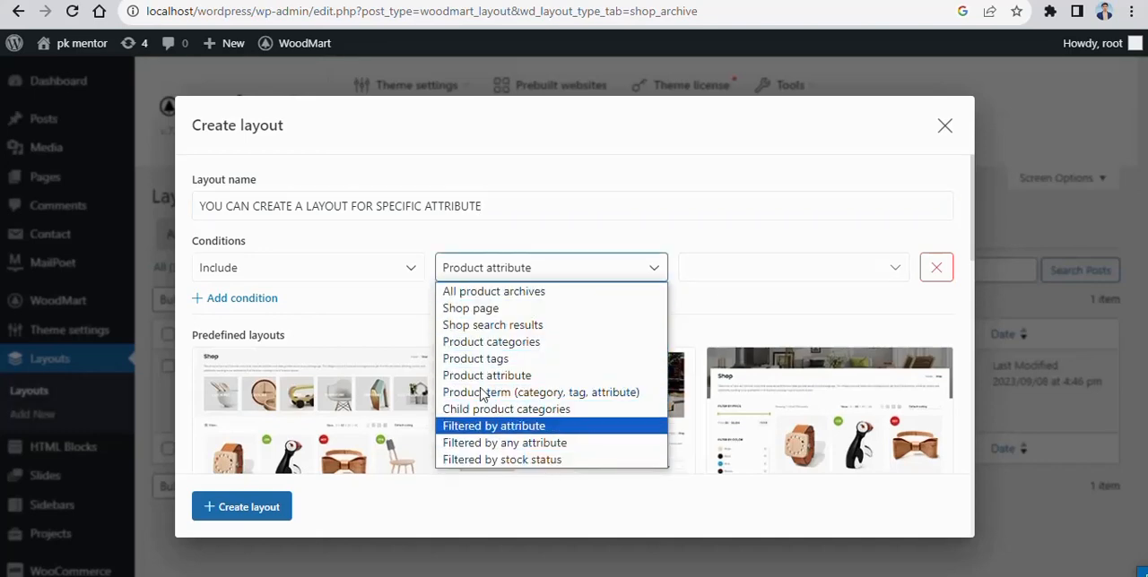
pyautogui.click(514, 345)
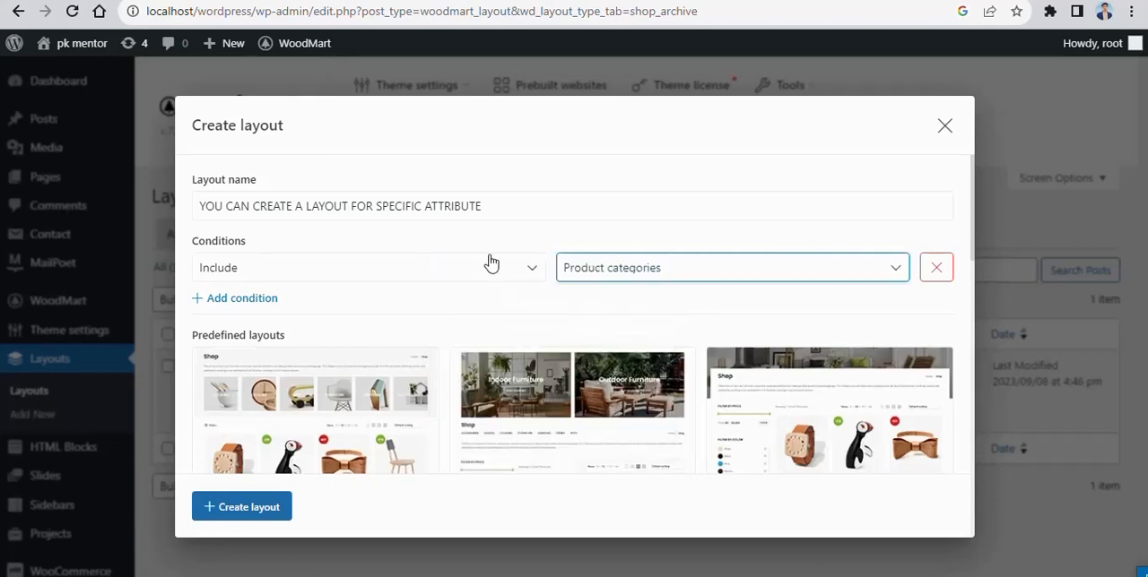
pyautogui.click(881, 269)
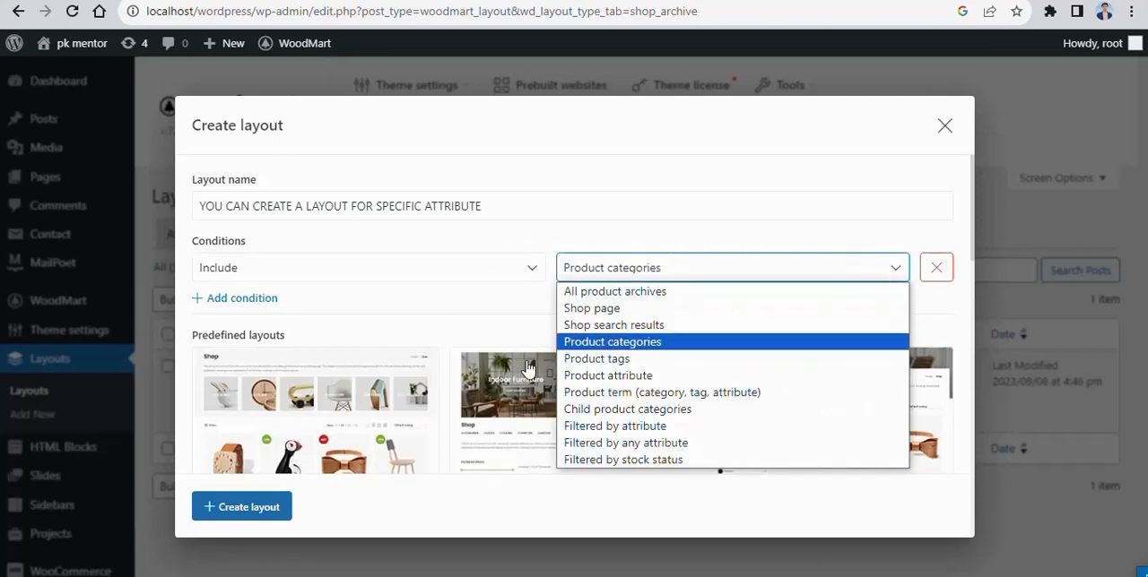
pyautogui.click(627, 360)
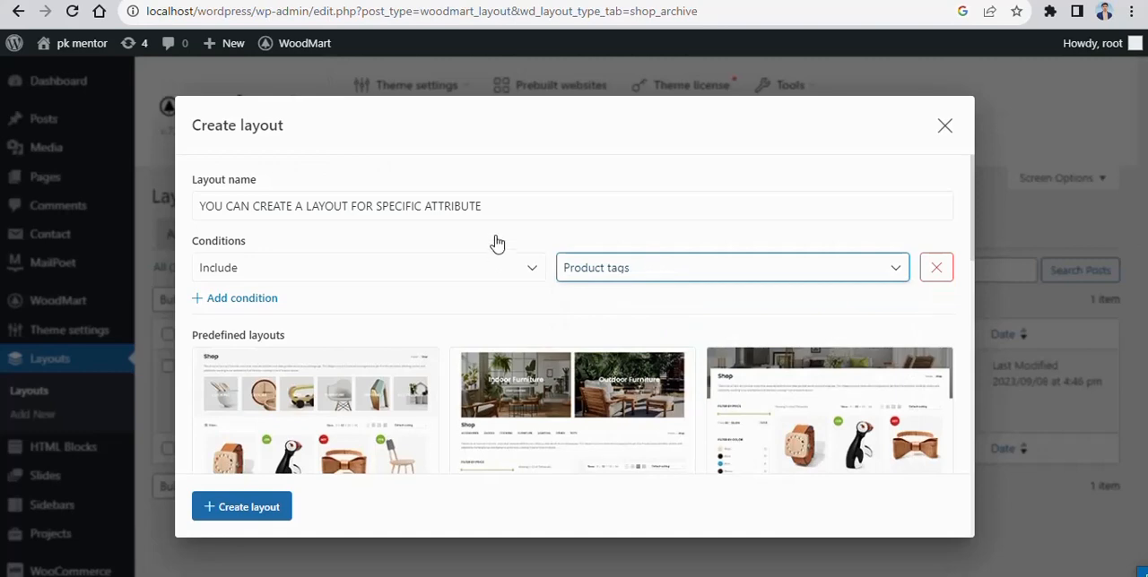
pyautogui.click(887, 273)
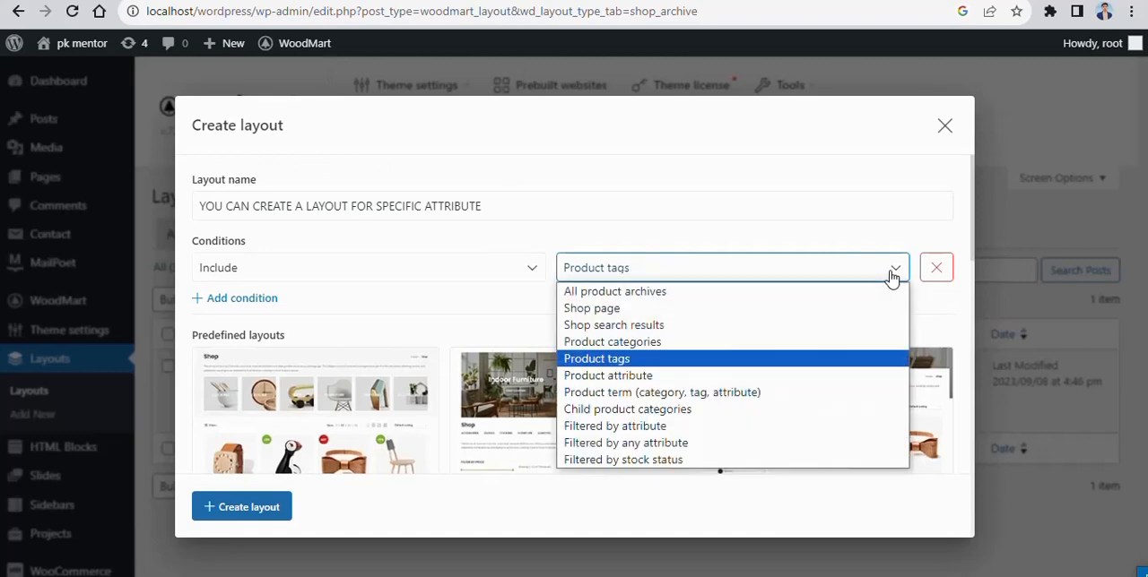
pyautogui.click(674, 393)
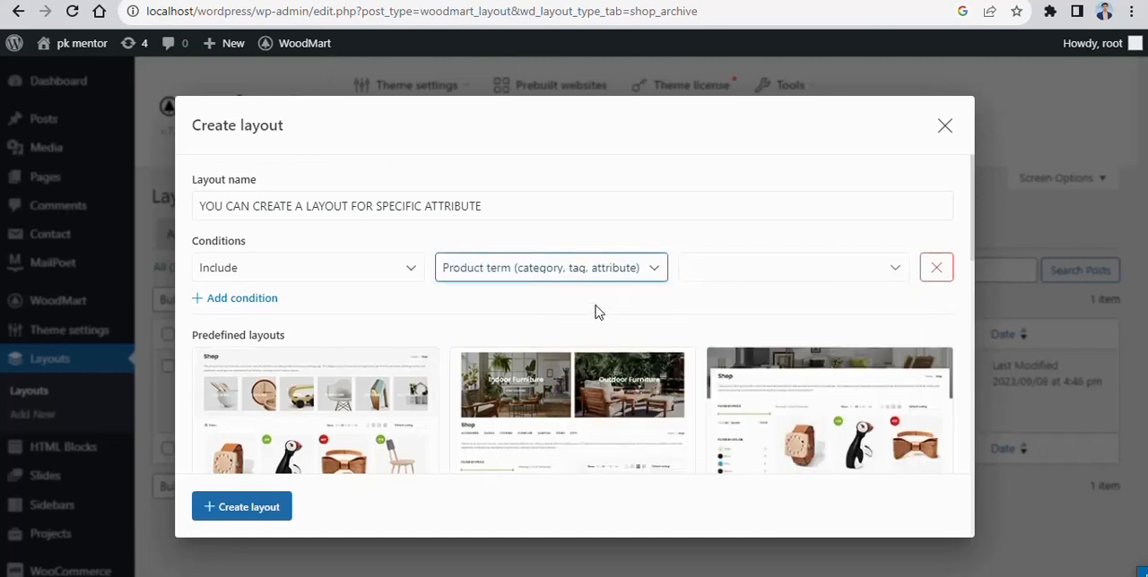
# - Change the layout name to "YOU CAN CREATE A LAYOUT FOR SPECIFIC TAGS"
pyautogui.click(491, 205)
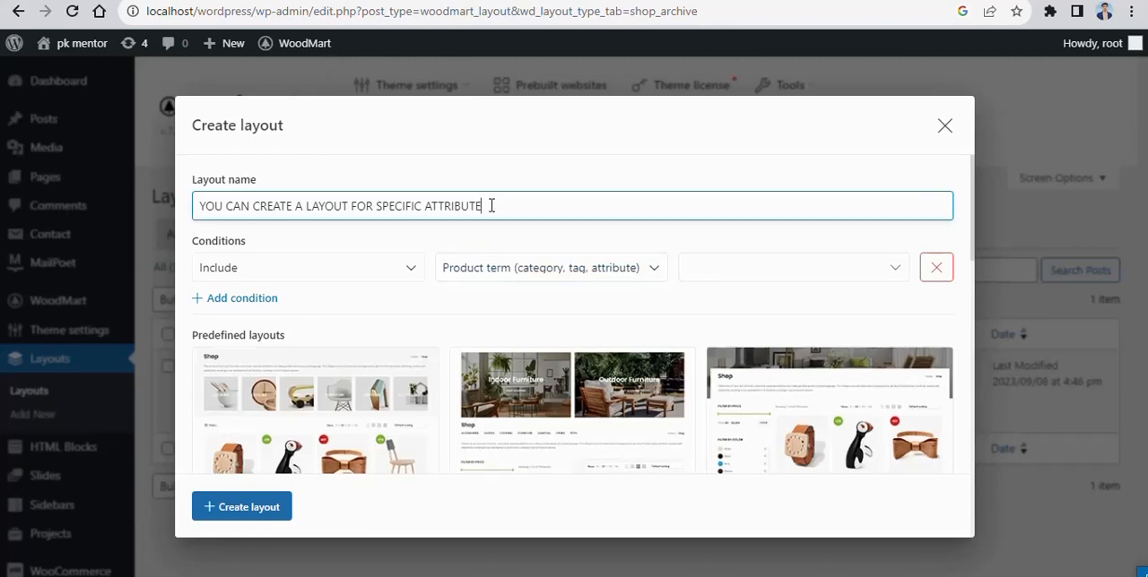
pyautogui.press('BackSpace')
pyautogui.press('BackSpace')
pyautogui.press('BackSpace')
pyautogui.press('BackSpace')
pyautogui.press('BackSpace')
pyautogui.press('BackSpace')
pyautogui.write('TGRM')
pyautogui.press('BackSpace')
pyautogui.press('BackSpace')
pyautogui.write('O')
pyautogui.write('GS')
# - Check the product term selection and change the include condition to Shop page
pyautogui.click(892, 275)
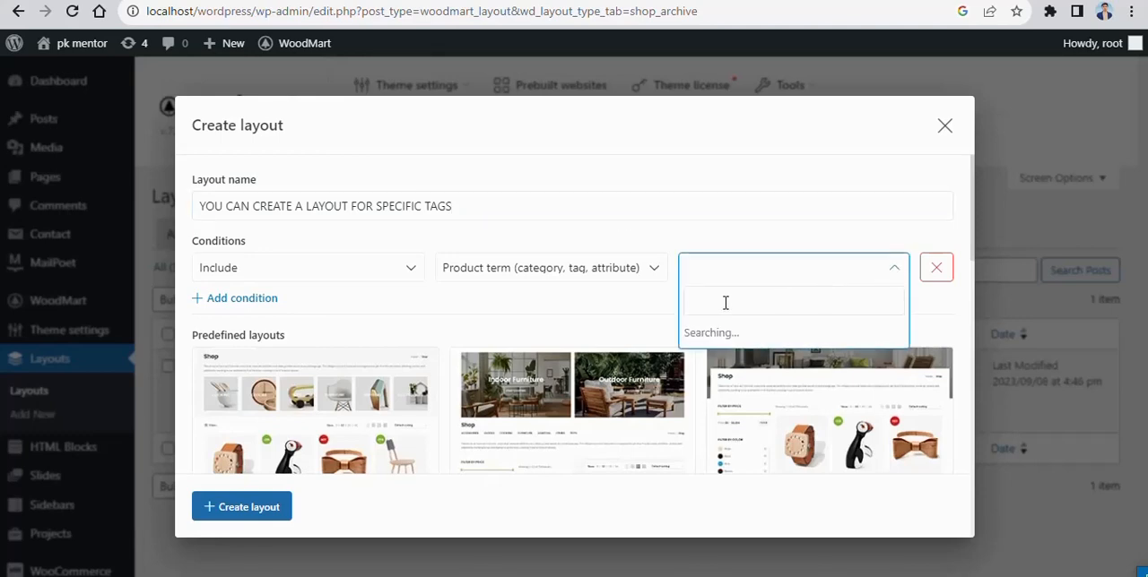
pyautogui.click(890, 271)
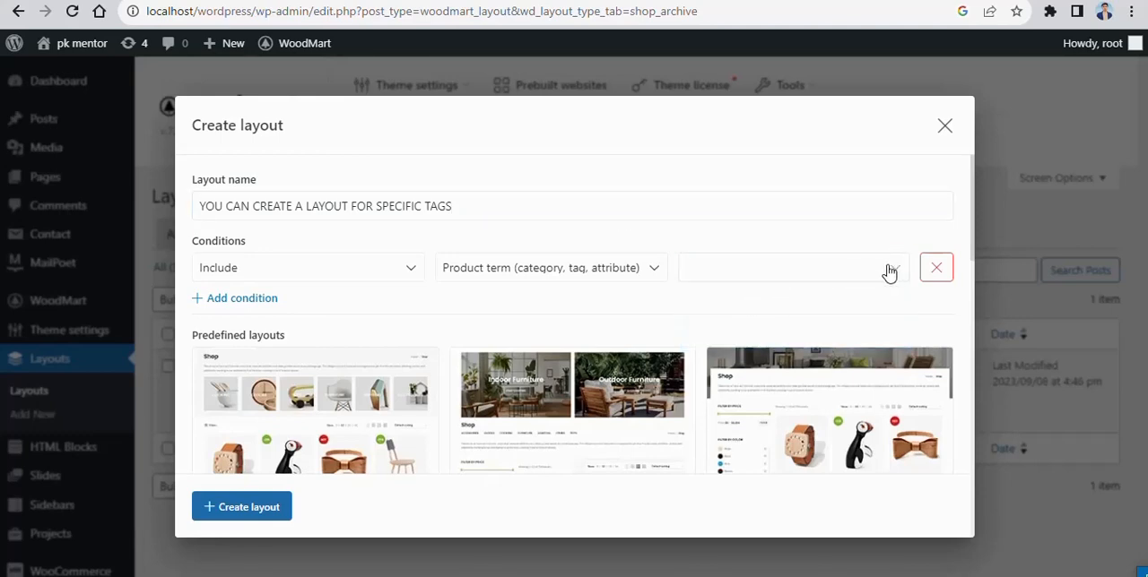
pyautogui.click(645, 269)
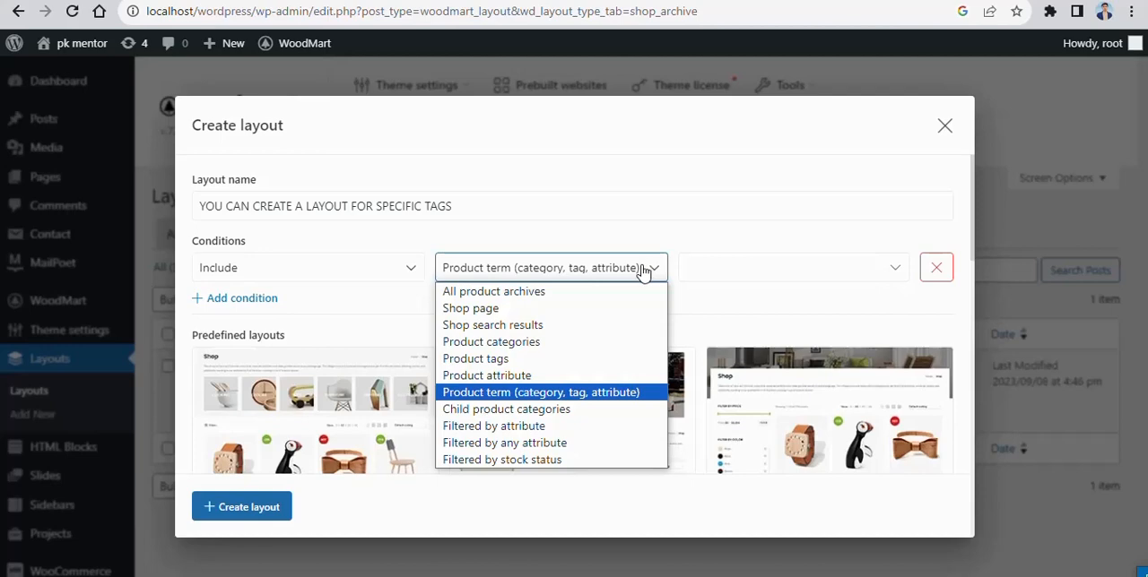
pyautogui.click(489, 308)
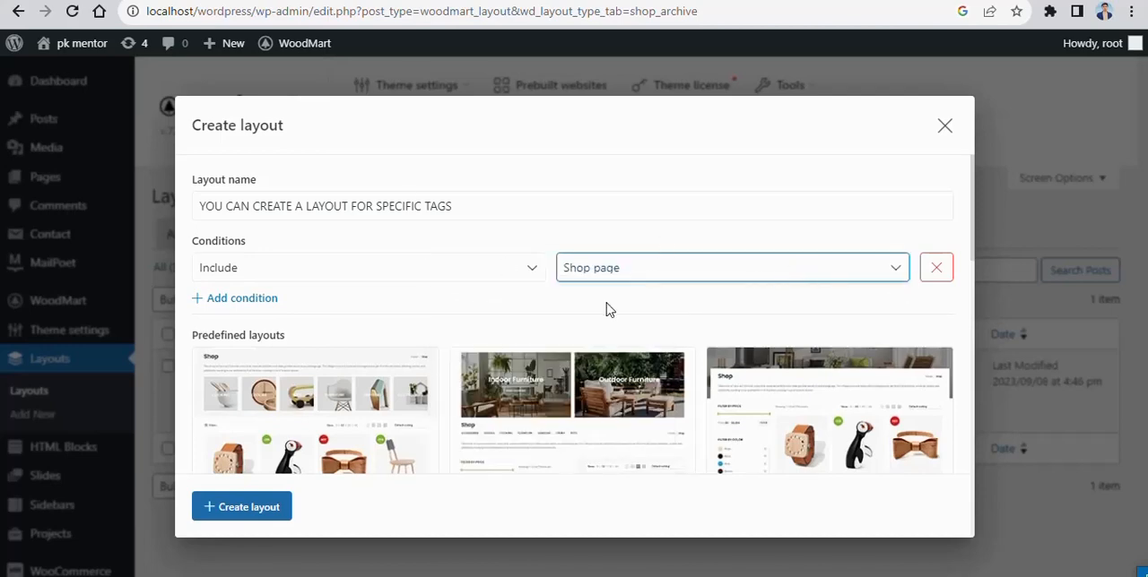
# - Replace the layout name with "THIS IS ONLY FOR SHOP PAGE" and close the dialog without creating the layout
pyautogui.click(447, 207)
pyautogui.tripleClick(446, 207)
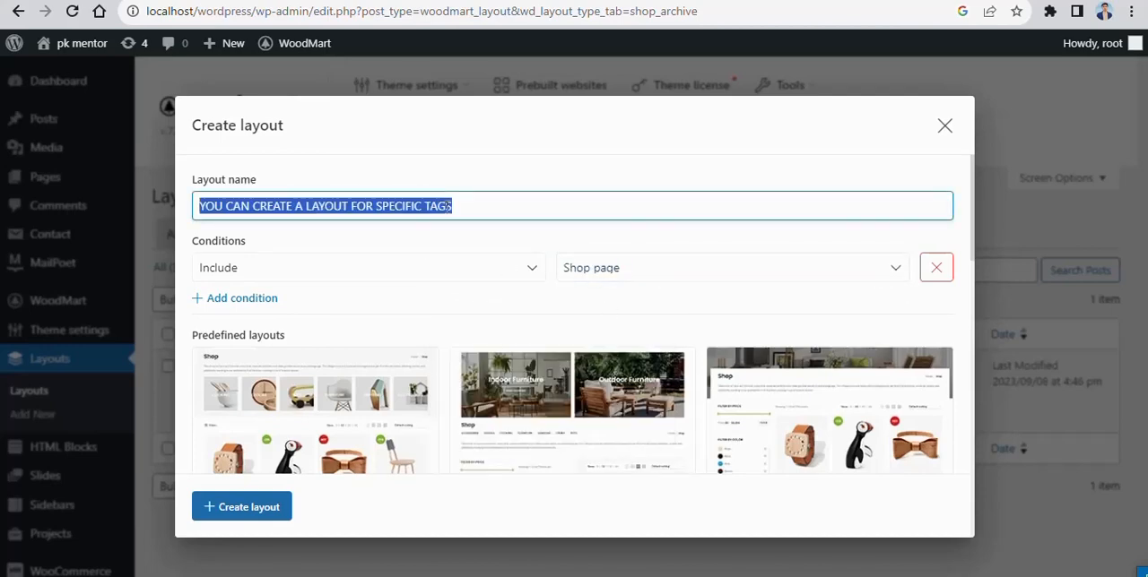
pyautogui.write('THIS IS O')
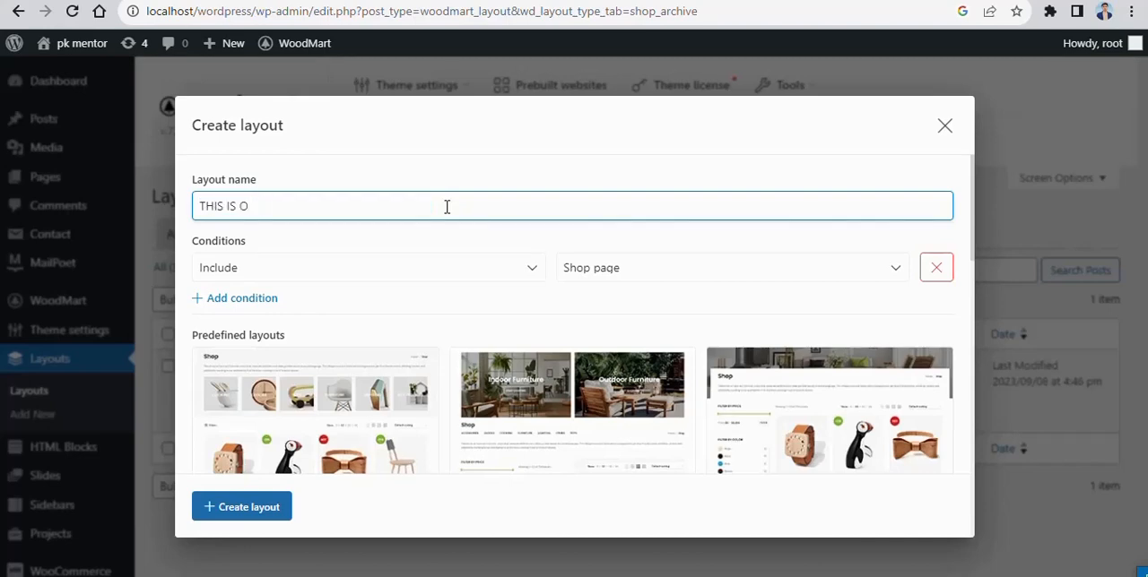
pyautogui.write('NLY FOR SHOP PA')
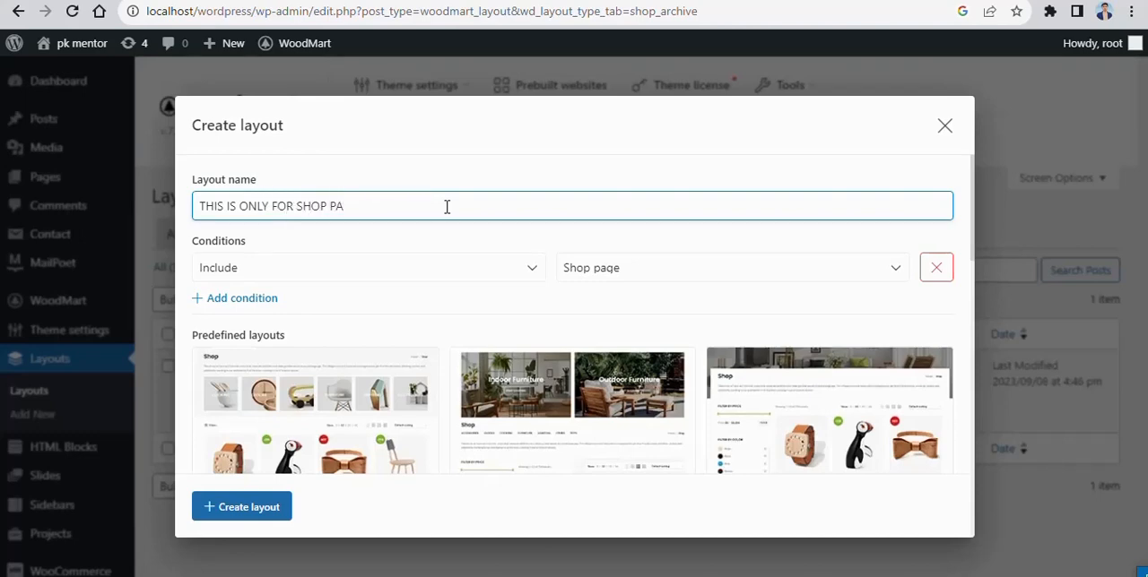
pyautogui.write('GE')
pyautogui.click(942, 130)
# - Open the creation dialog for a new single product layout and examine its available include conditions
pyautogui.click(278, 240)
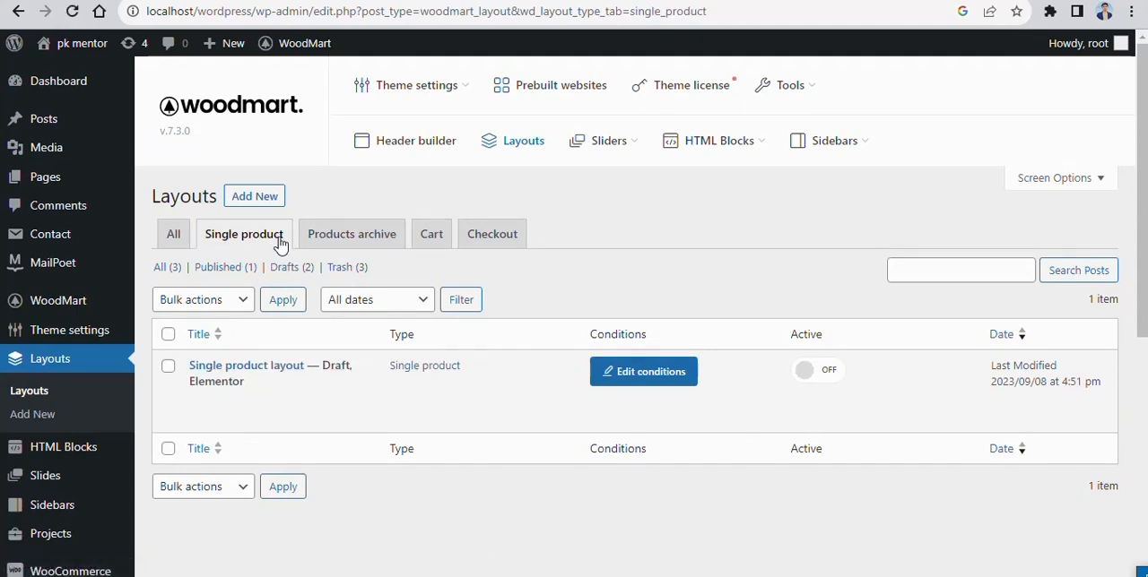
pyautogui.click(250, 196)
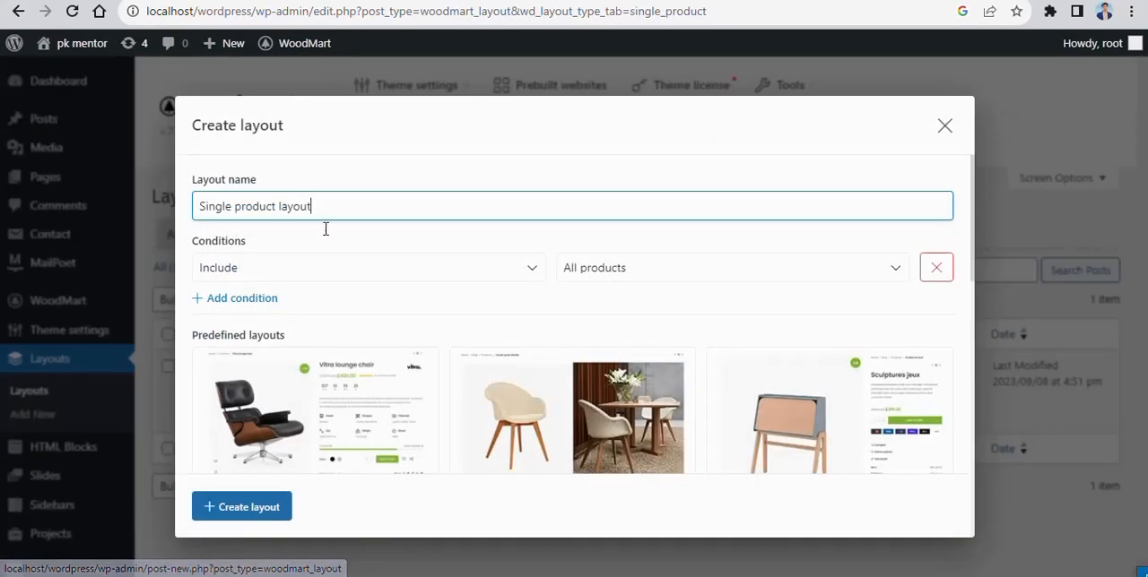
pyautogui.click(897, 265)
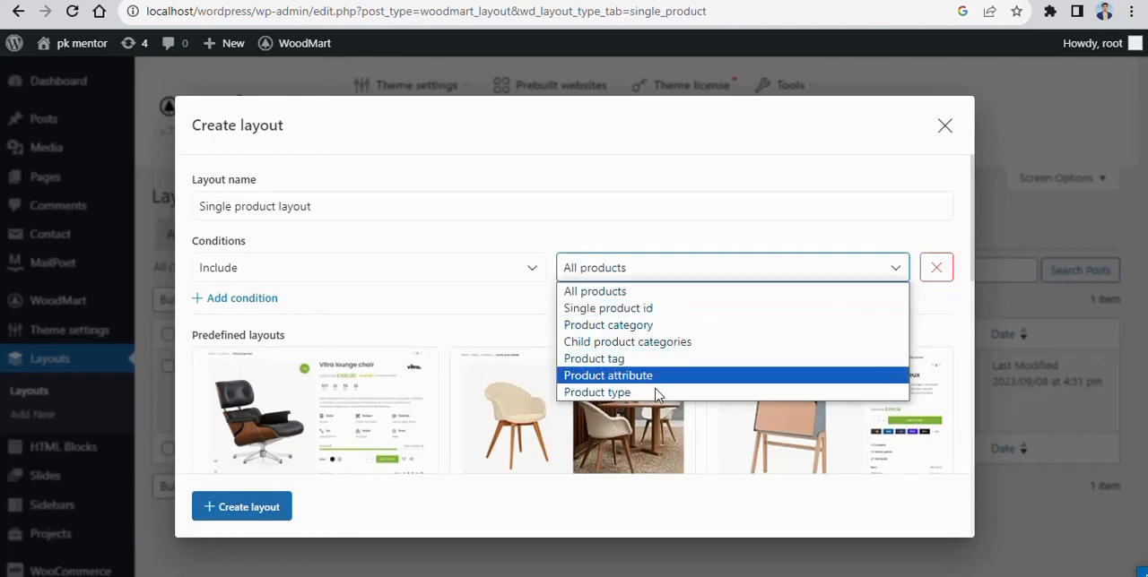
pyautogui.click(663, 246)
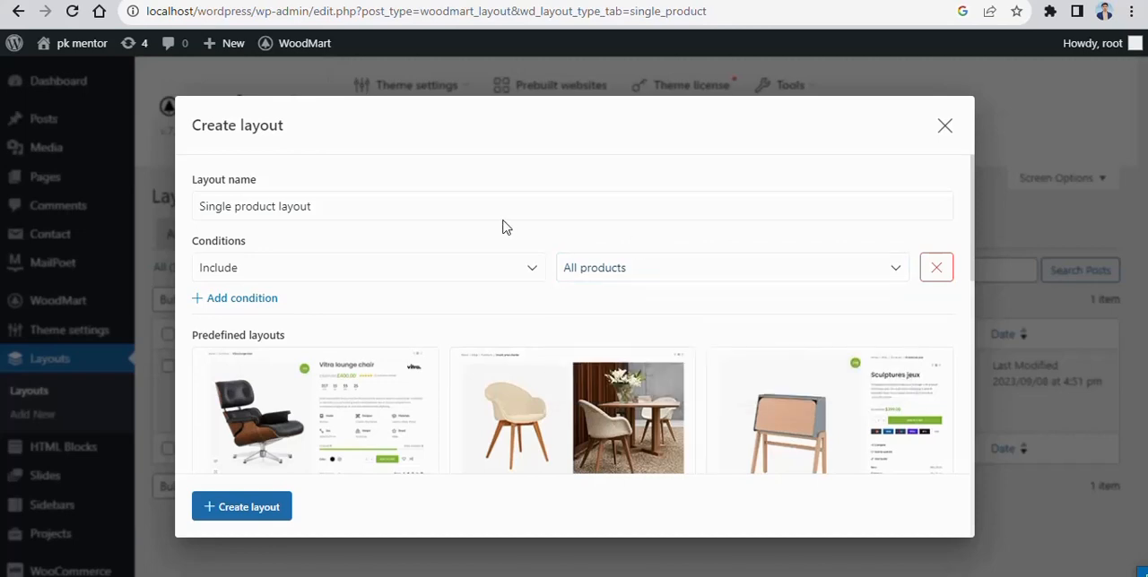